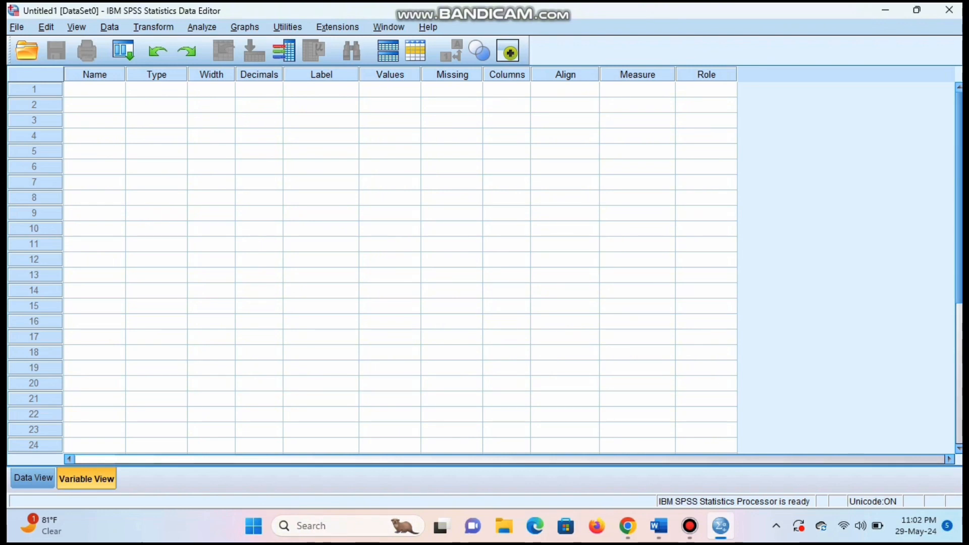
- Define the first variable with the name PenerapanMetodeAsuhanKeperawatan
left_click(95, 89)
type("P")
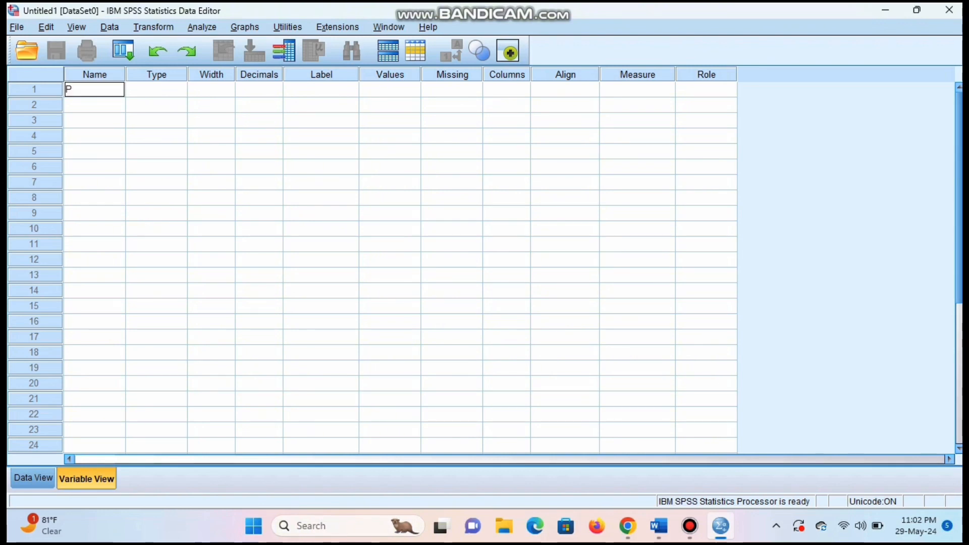
type("enerapan")
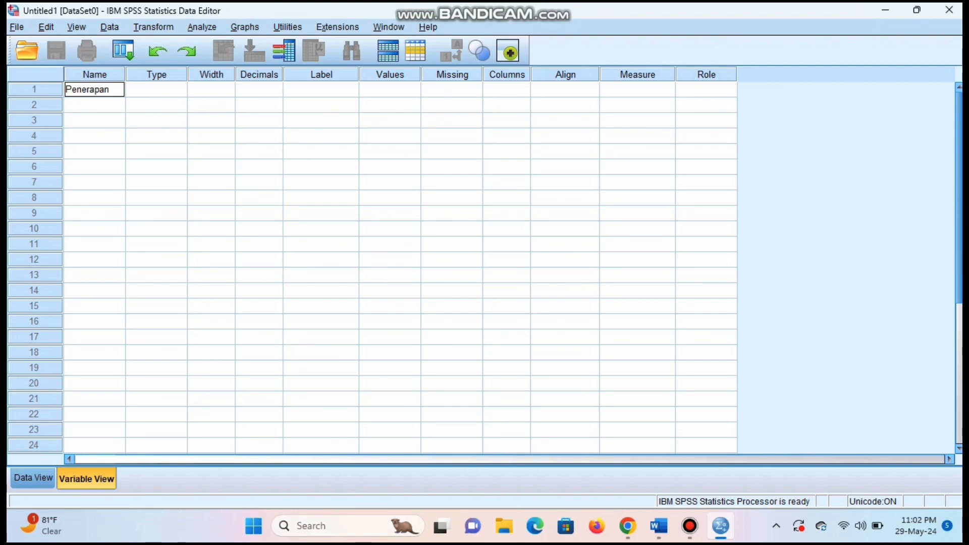
type("MetodeAsuhan")
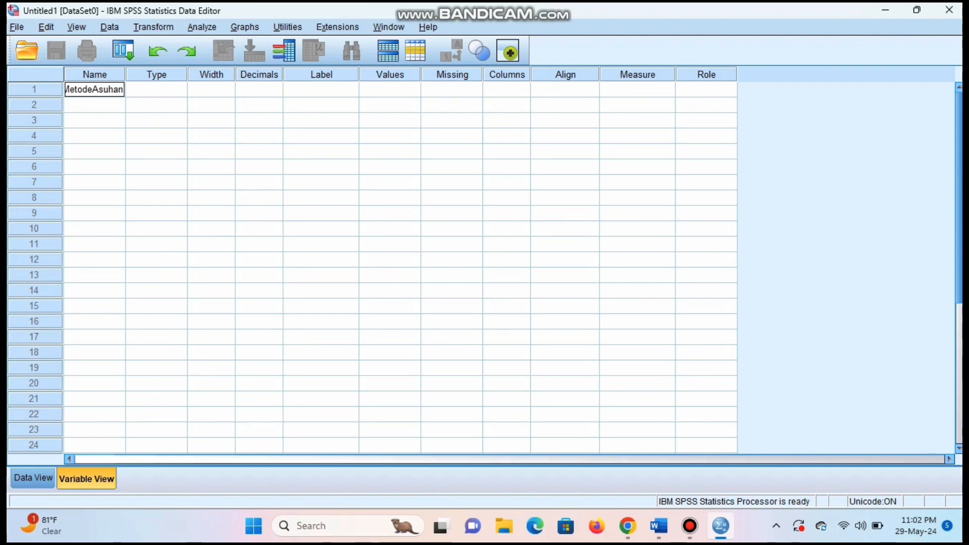
type("Kepe")
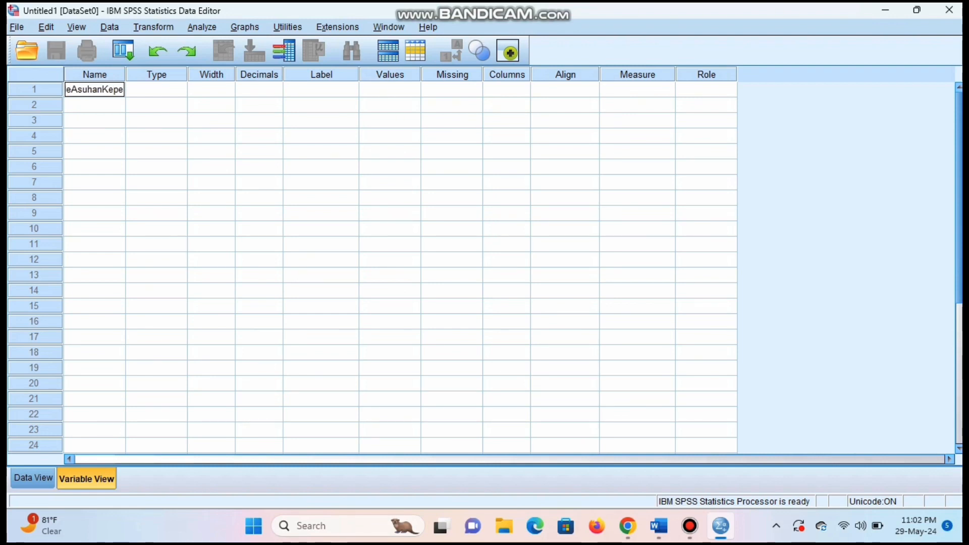
type("rawatan")
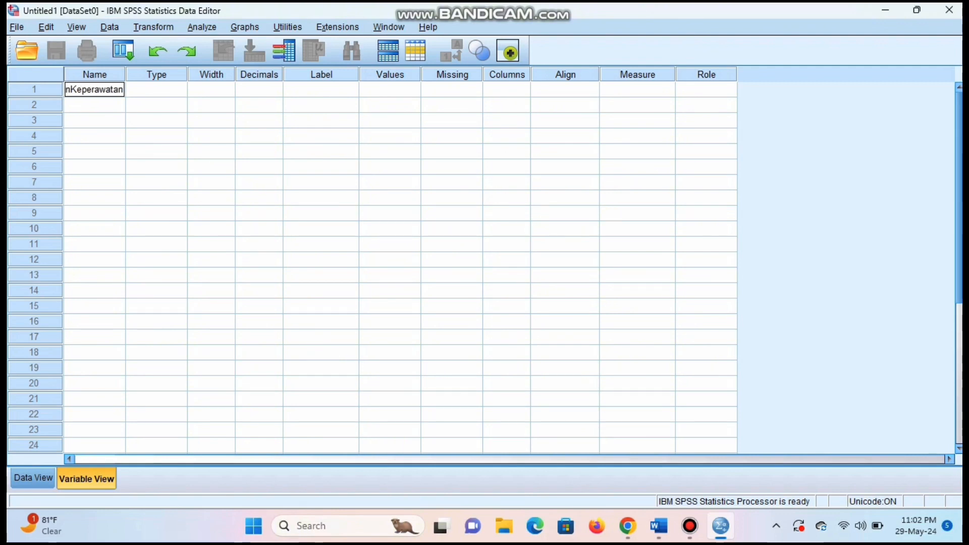
key("Return")
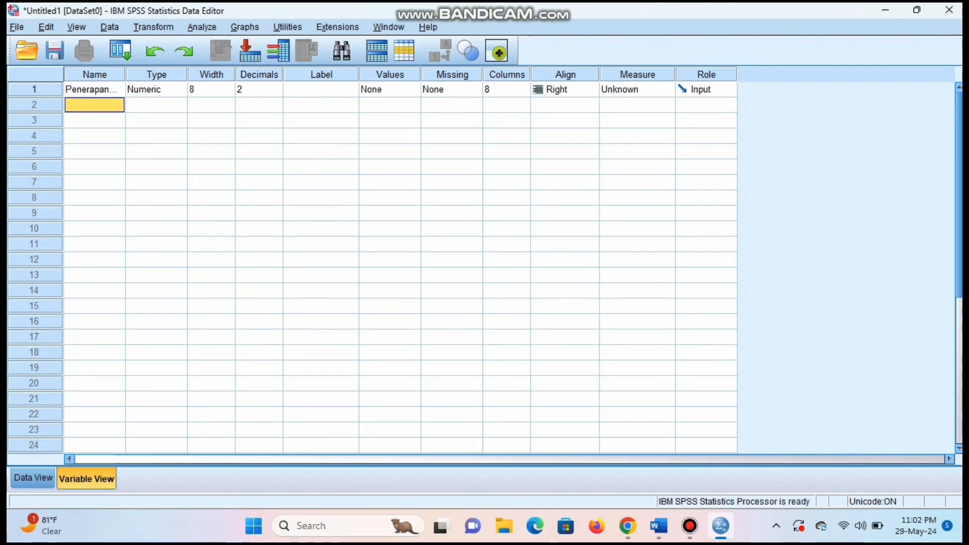
- Name the second variable StatusPemahamanMahasiswa in the row below the first
type("Stat")
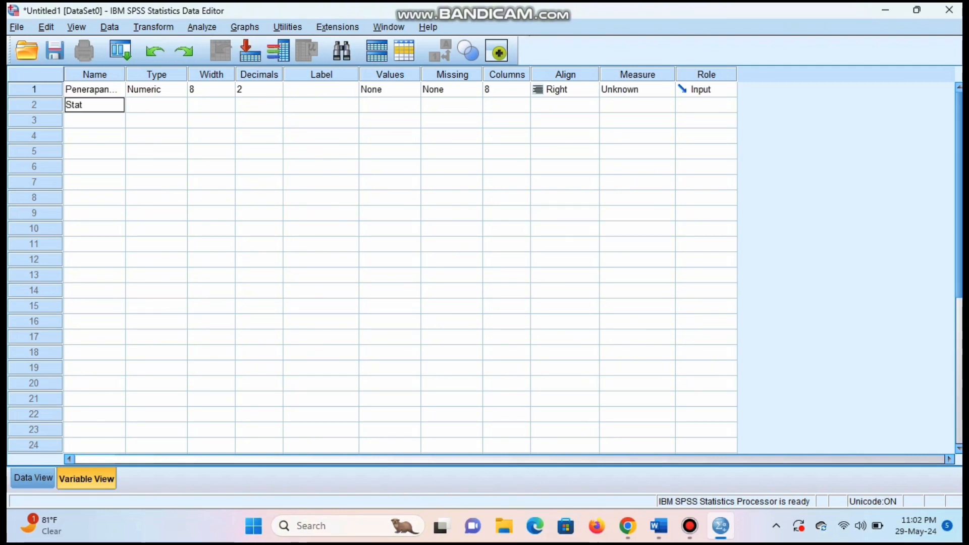
type("usPema")
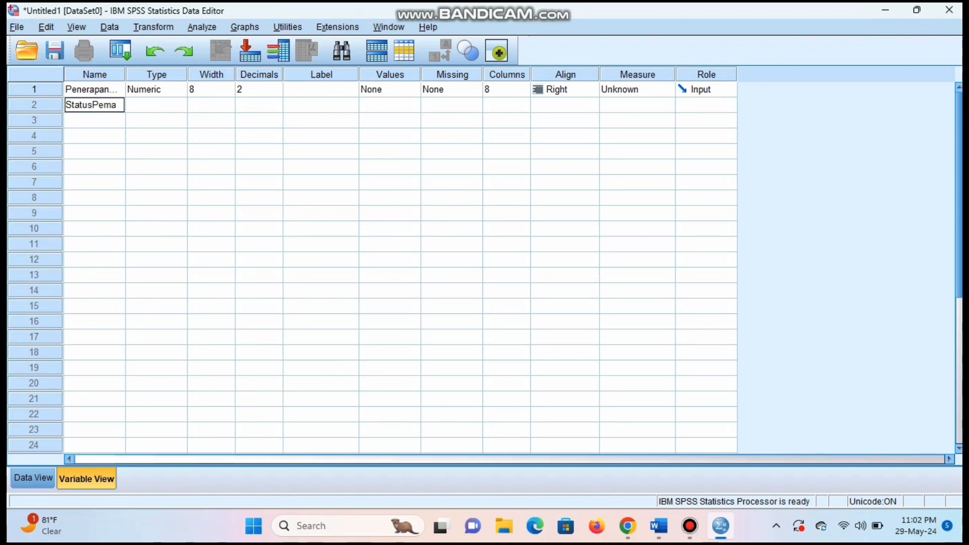
type("hamanMahasi")
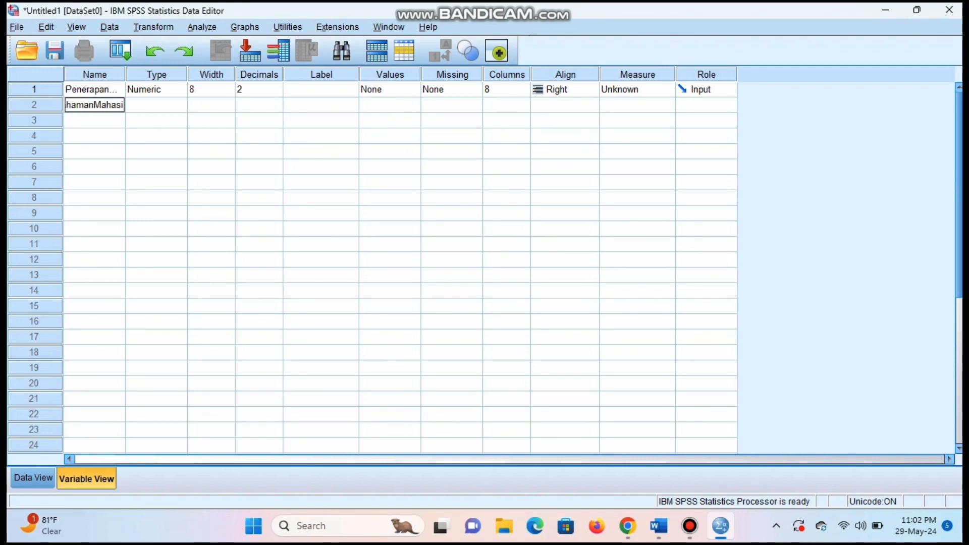
type("swa")
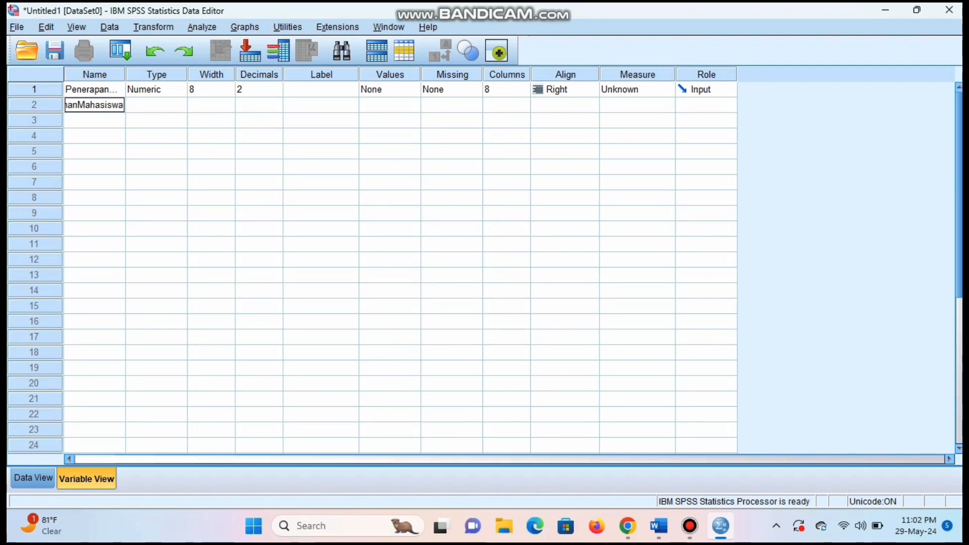
- Change the type of both variables, PenerapanMetodeAsuhanKeperawatan and StatusPemahamanMahasiswa, to String
left_click(156, 89)
left_click(179, 89)
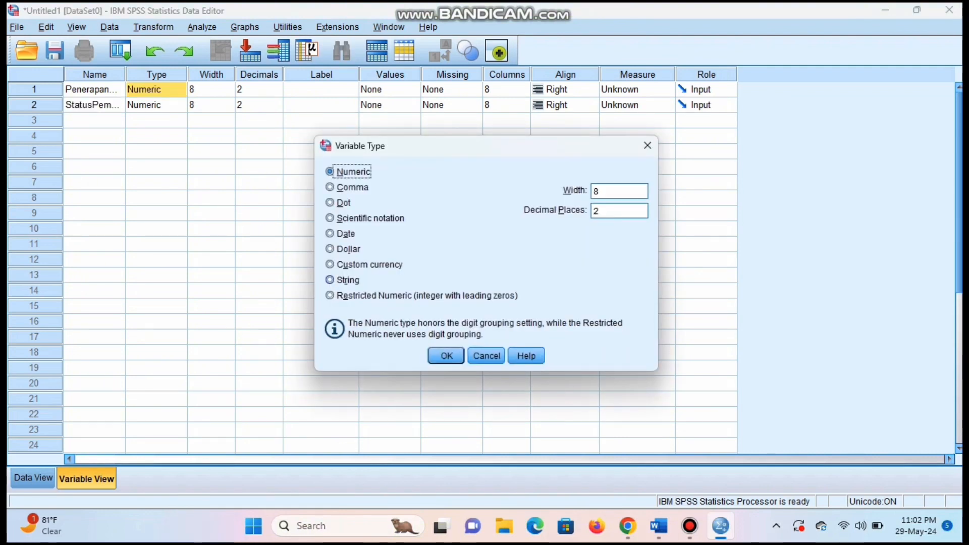
left_click(329, 279)
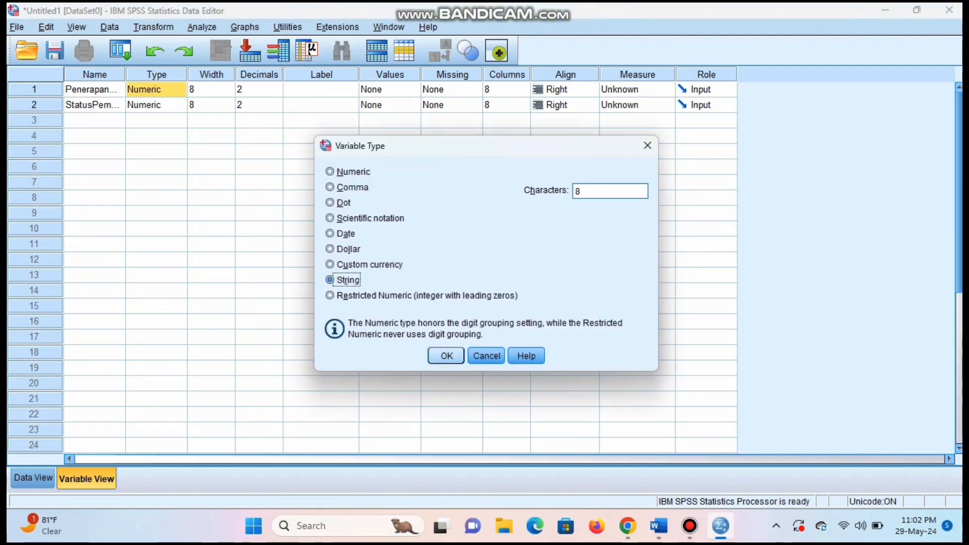
left_click(446, 356)
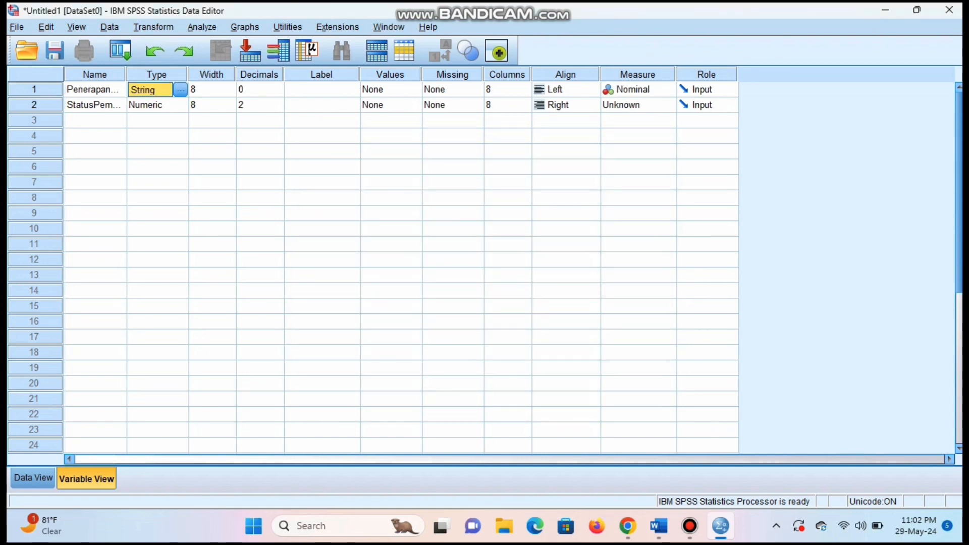
left_click(150, 104)
left_click(180, 105)
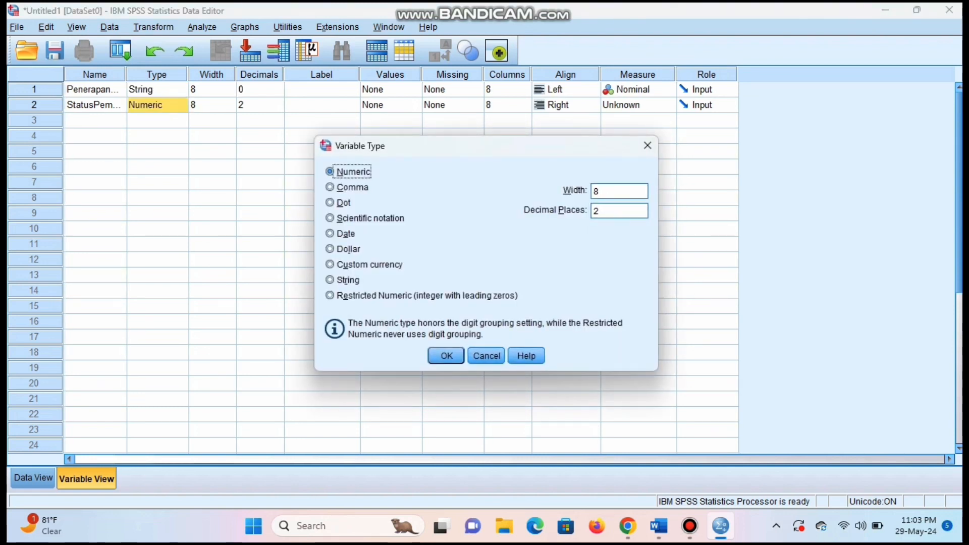
left_click(329, 279)
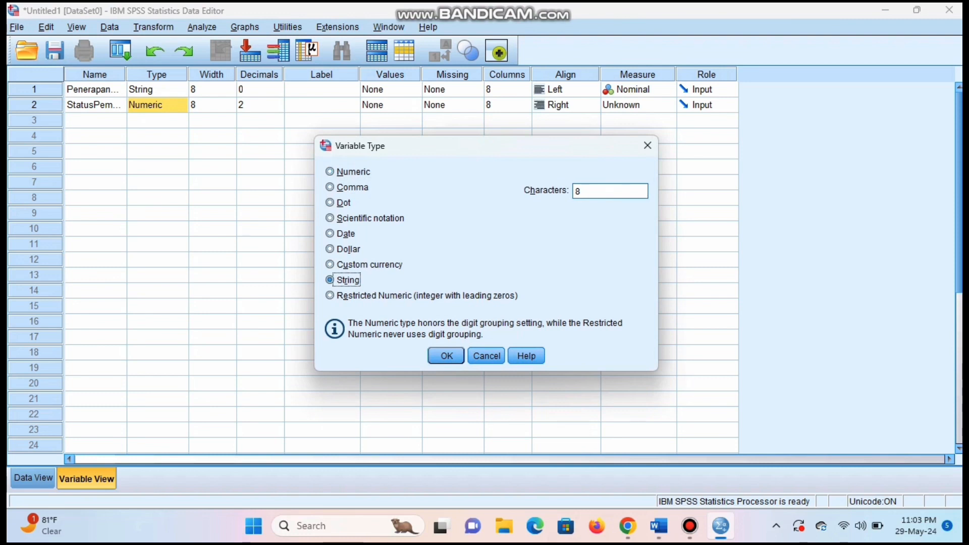
left_click(447, 356)
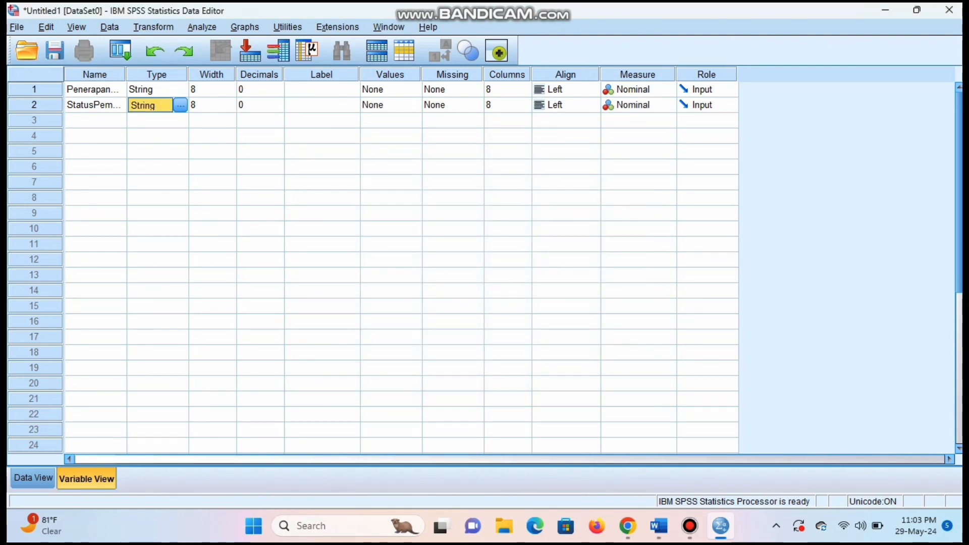
- Give the first variable the label "Penerapan Metode Asuhan Keperawatan"
left_click(321, 89)
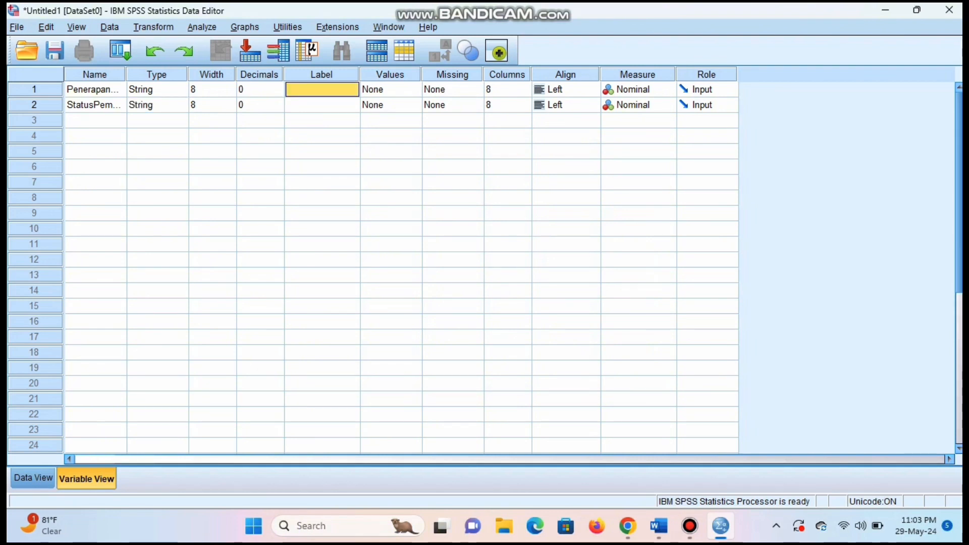
left_click(322, 90)
type("P")
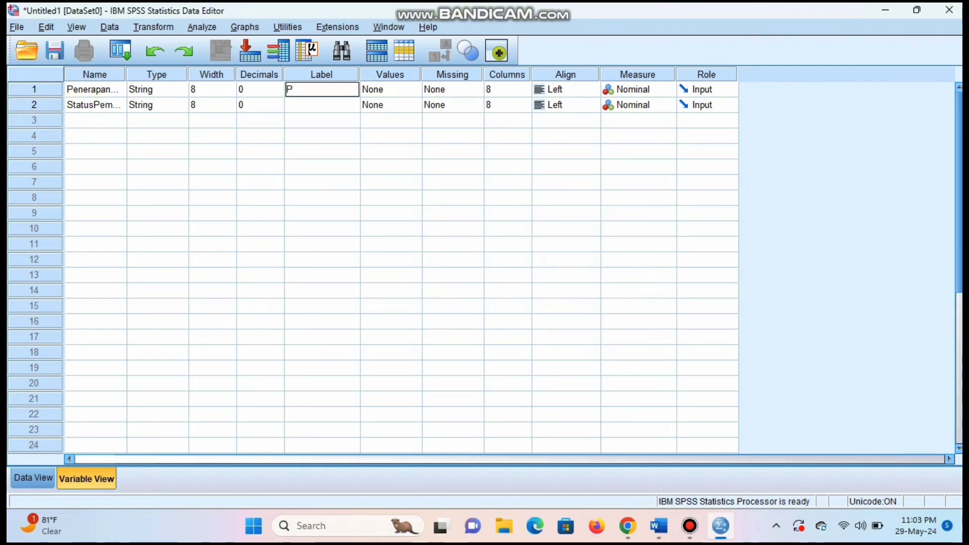
type("enera")
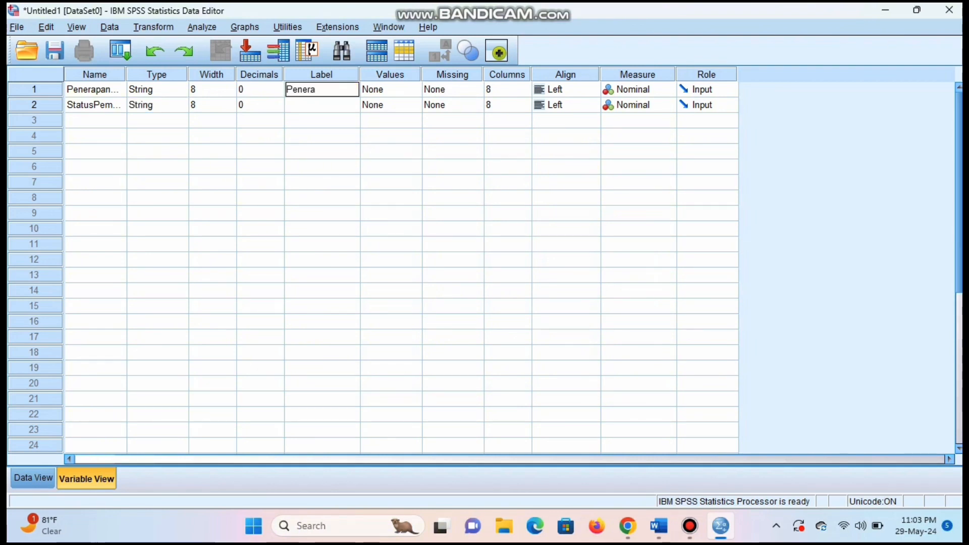
type("pan M")
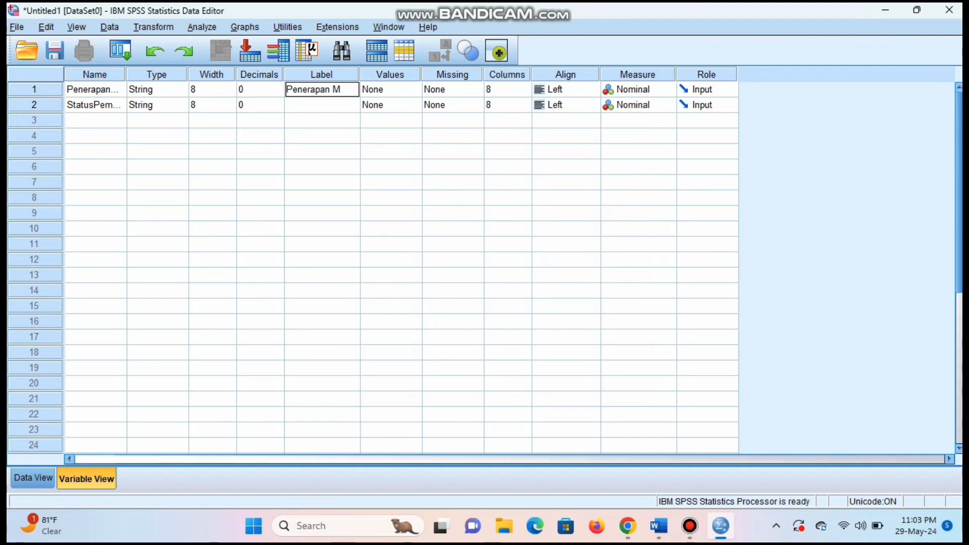
type("etode Asuh")
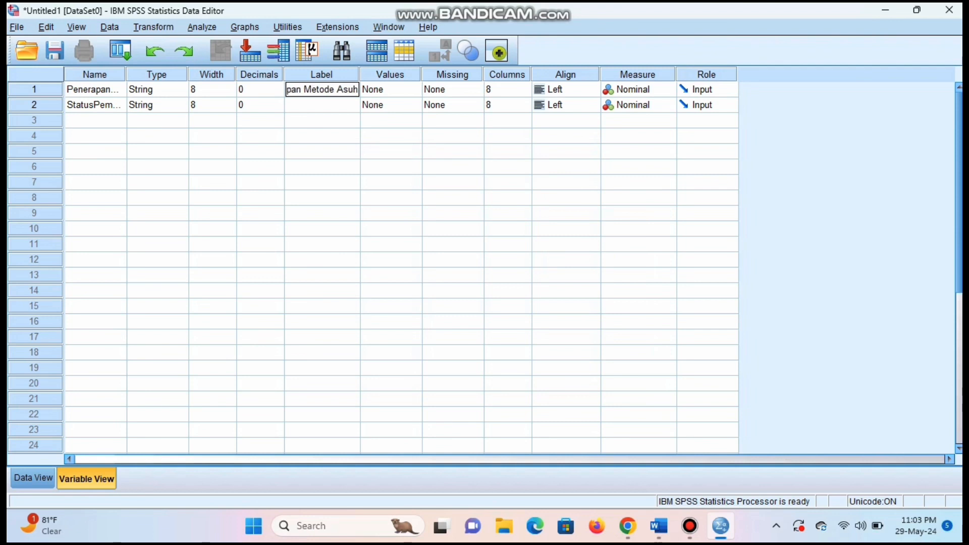
type("an Kep")
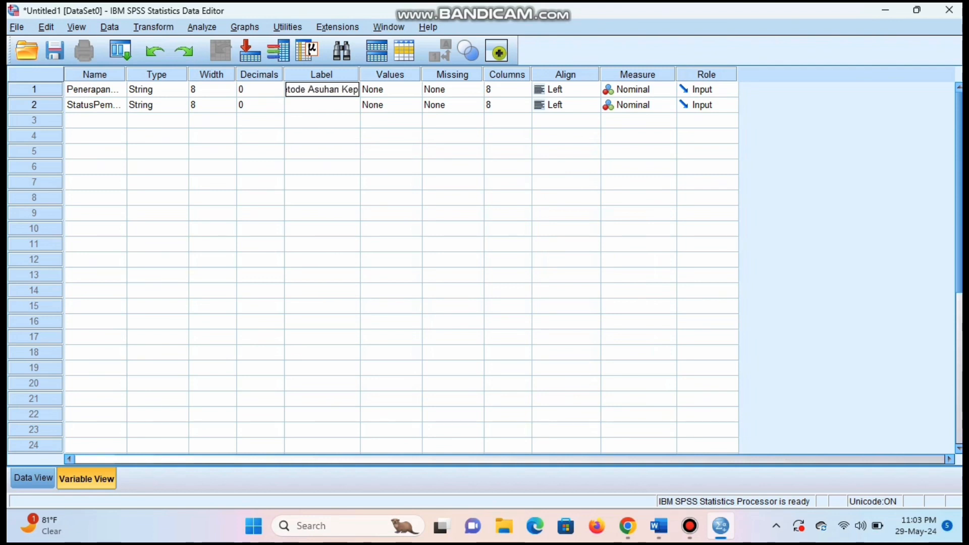
type("erawatan")
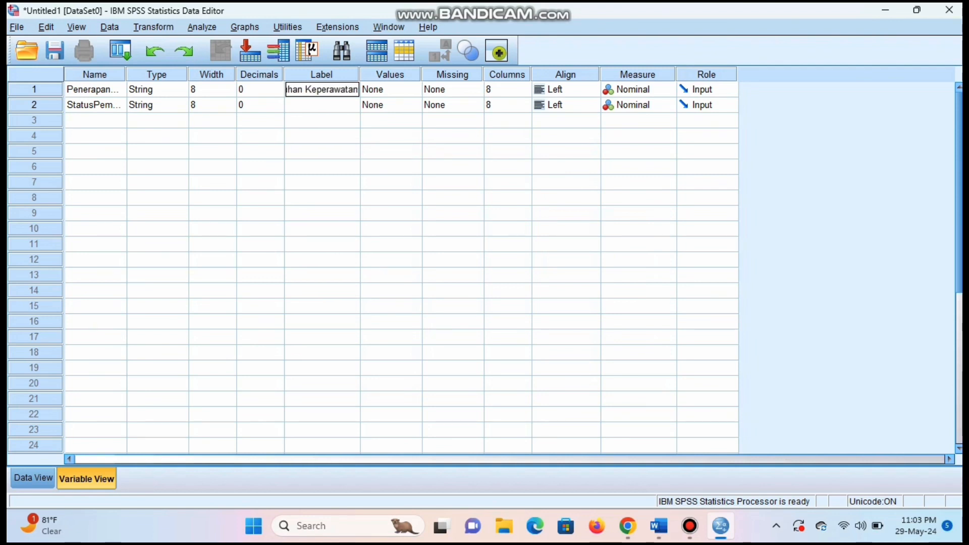
key("Return")
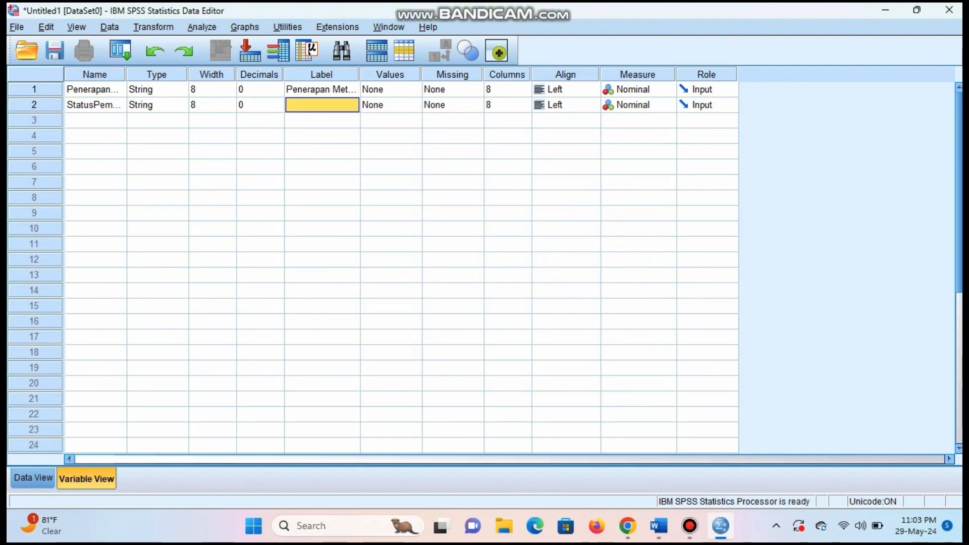
- Give the second variable the label "Status Pemahaman Mahasiswa"
type("Statu")
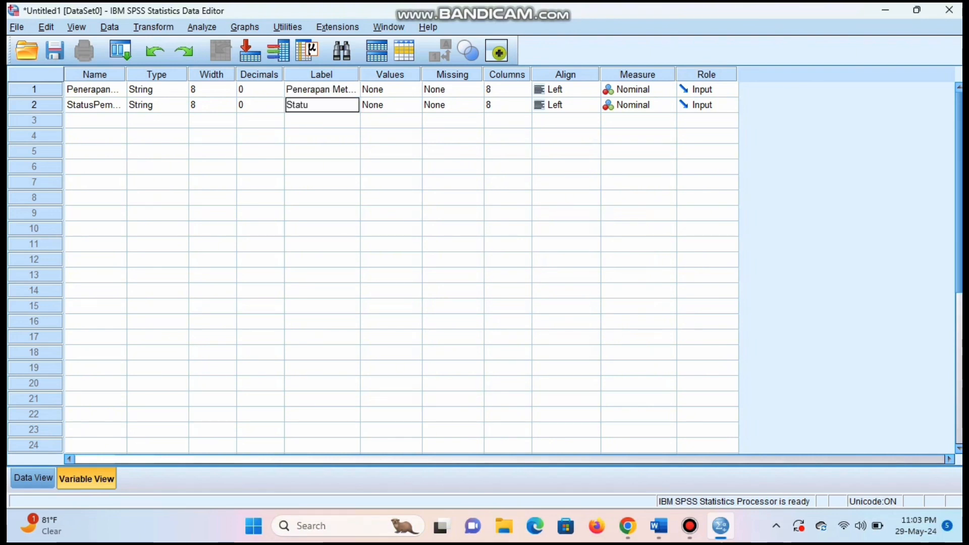
type("s Pe")
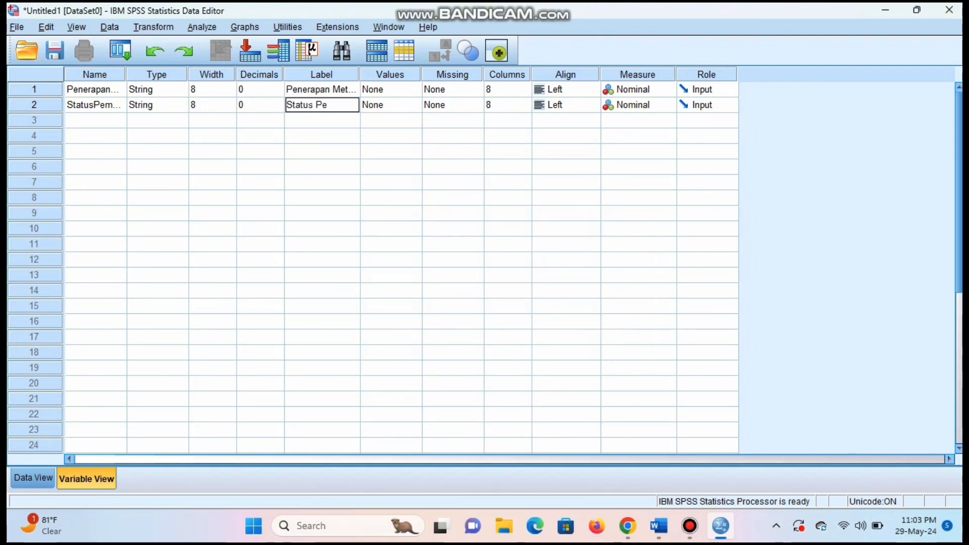
type("mahama")
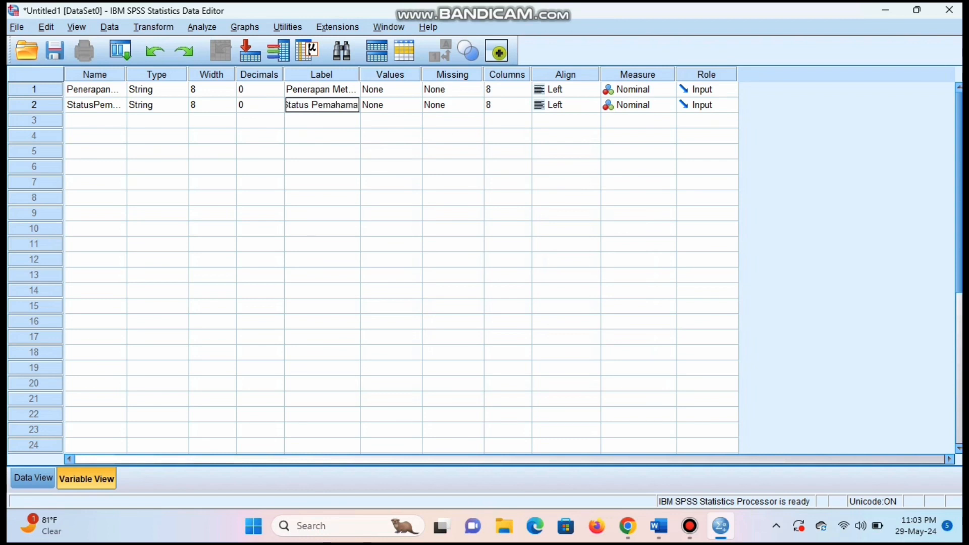
type("n Mahasiswa")
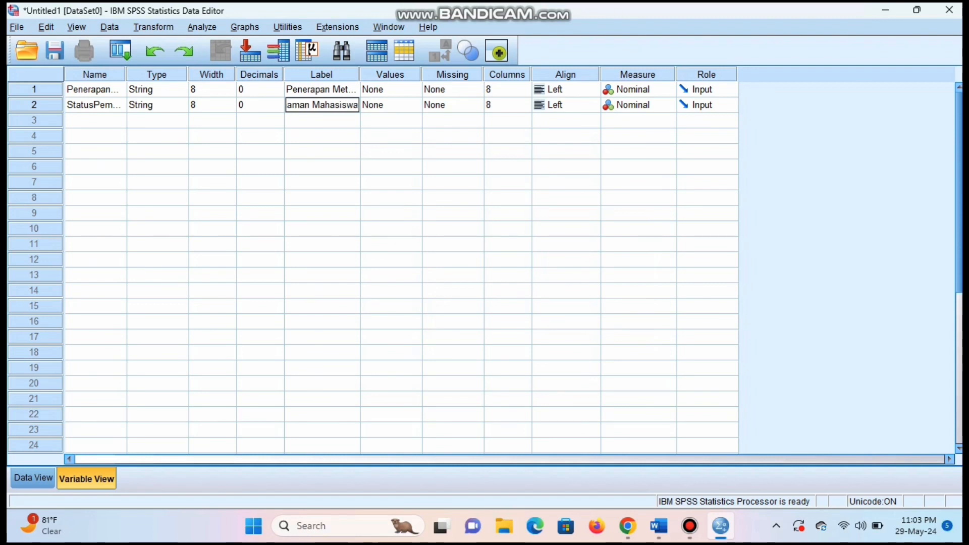
- Define value labels for the first variable: 1 as "Doengoes" and 2 as "Nanda NIC NOC"
left_click(414, 89)
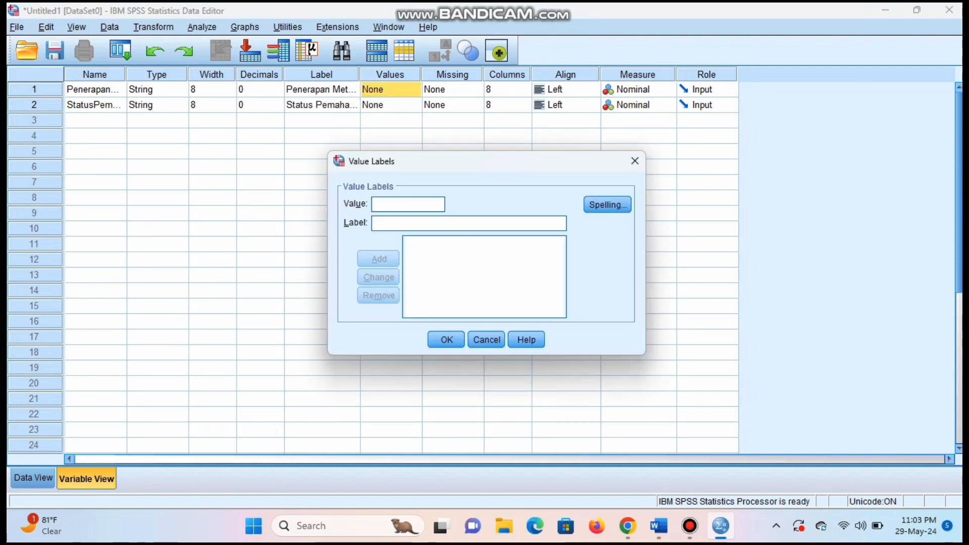
type("1")
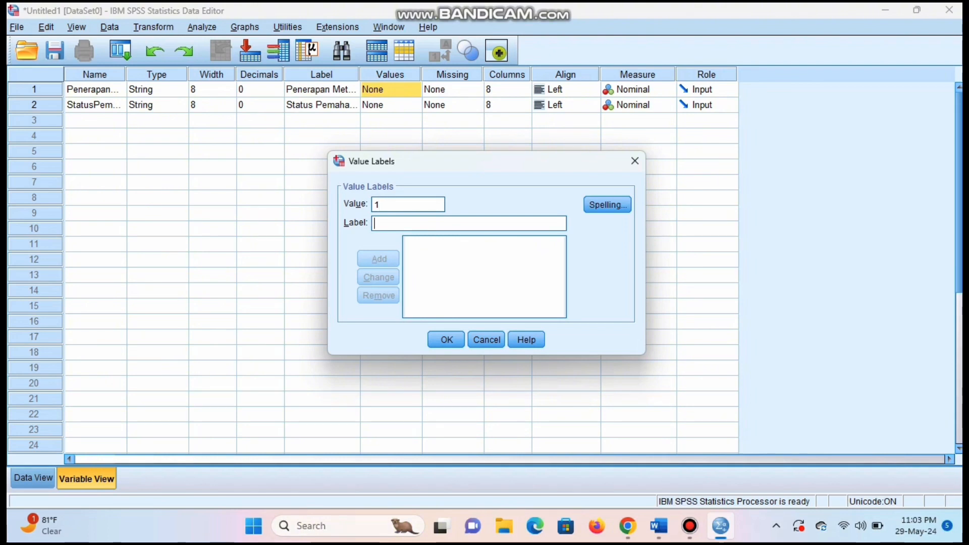
key("Tab")
type("Doeng")
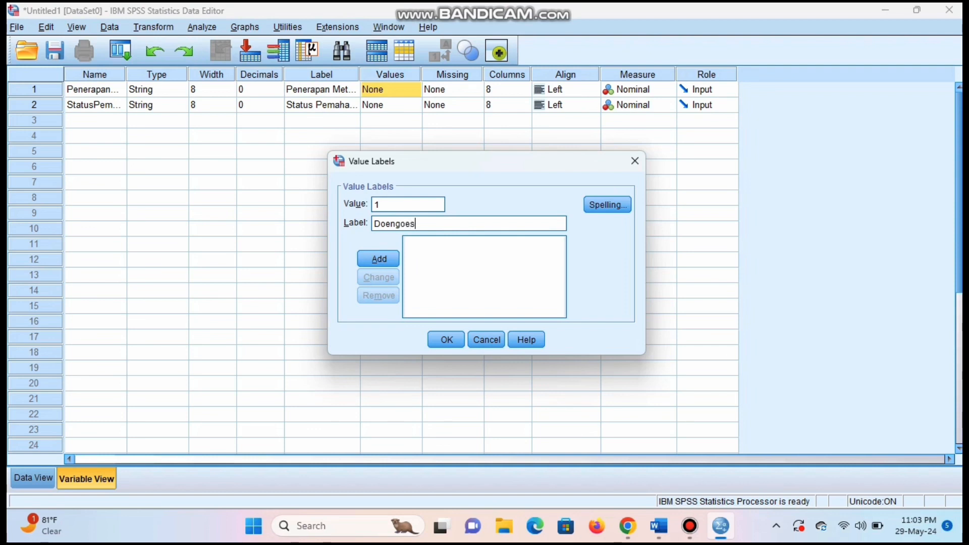
key("Return")
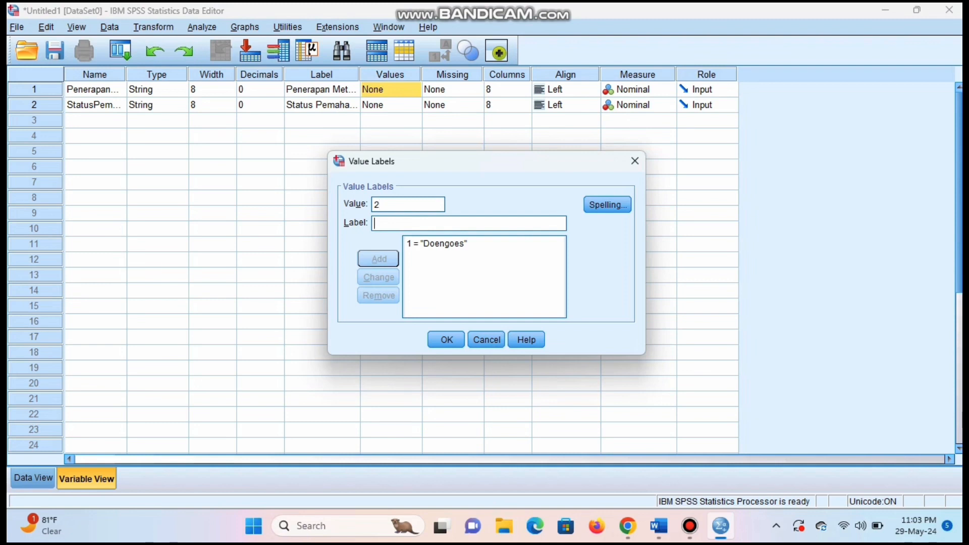
type("N")
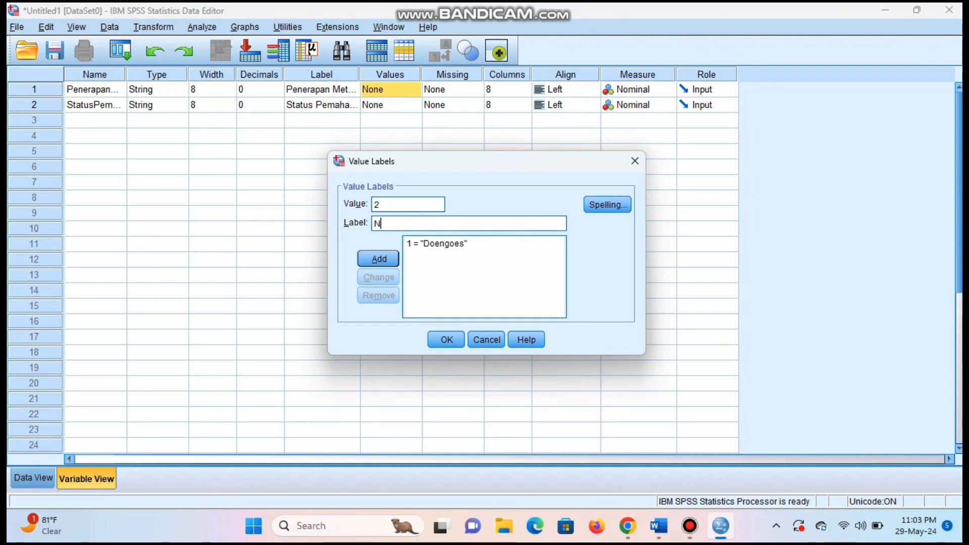
type("anda NIC NOC")
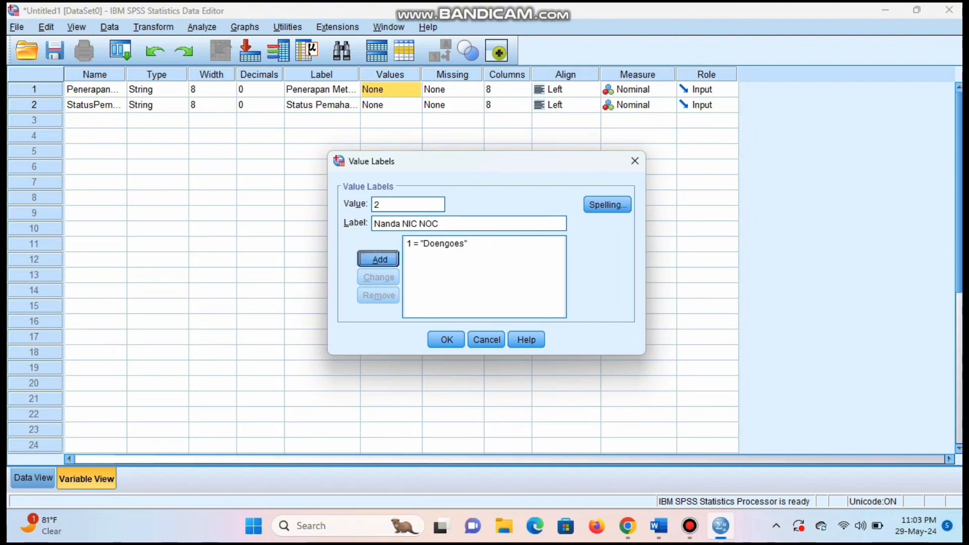
key("Return")
key("Return")
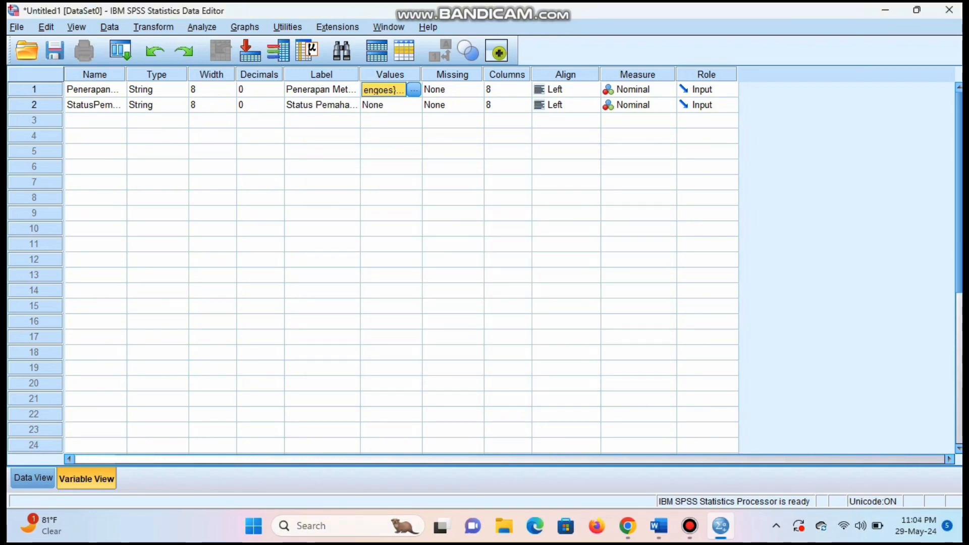
- Define value labels for the second variable: 1 as "Paham" and 2 as "Tidak Paham"
left_click(383, 104)
left_click(414, 104)
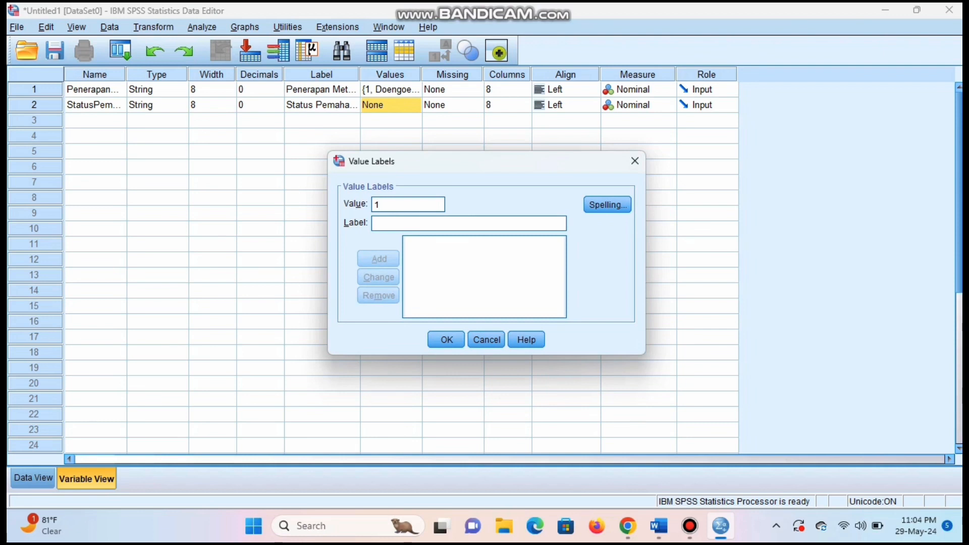
type("Paham")
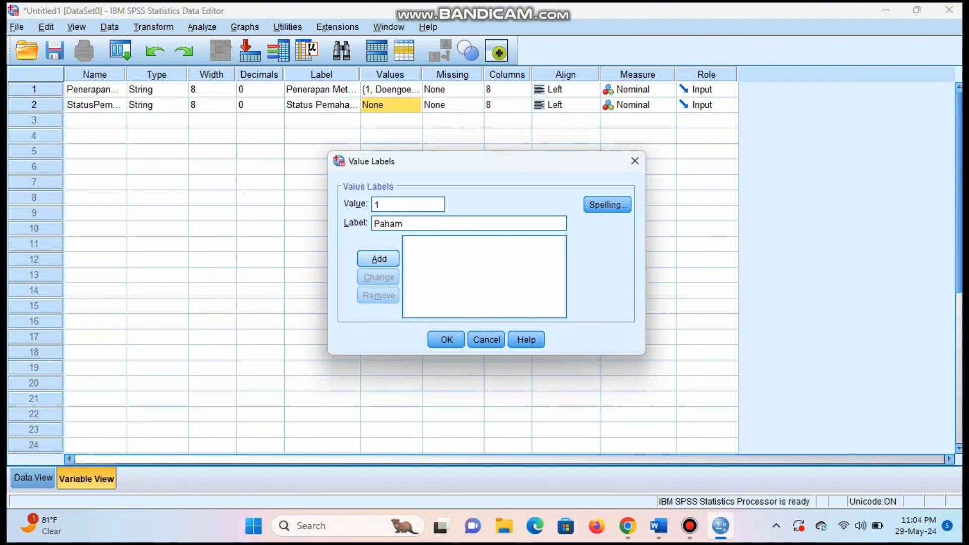
key("Return")
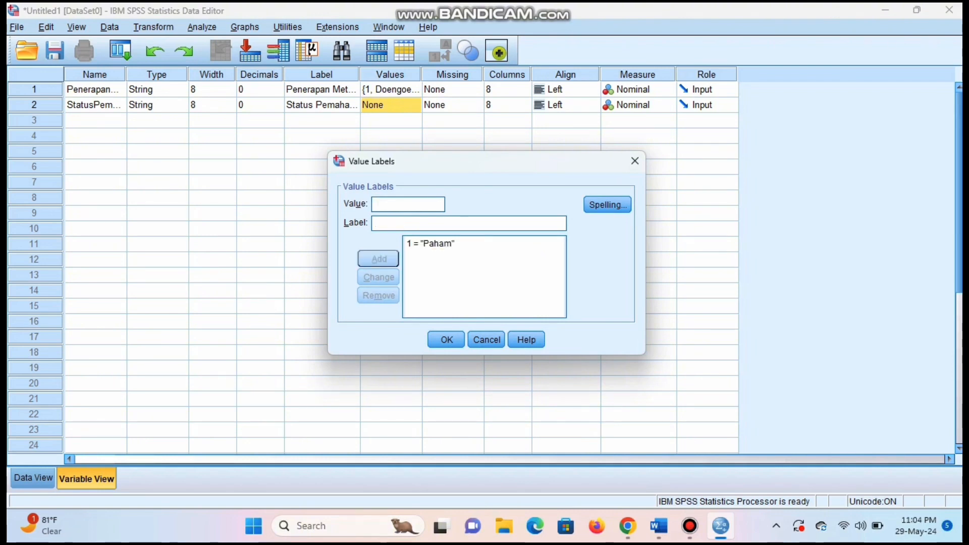
type("2")
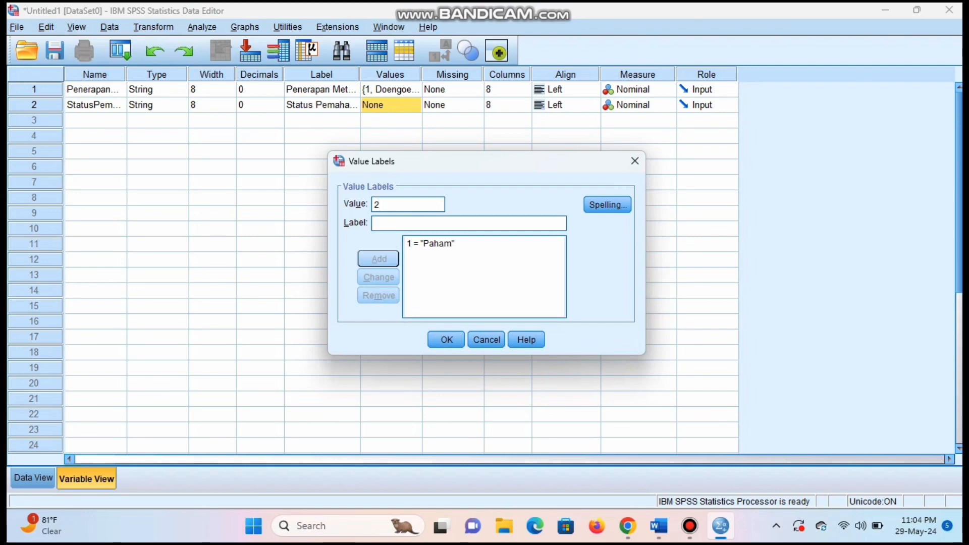
type("Tidak Paham")
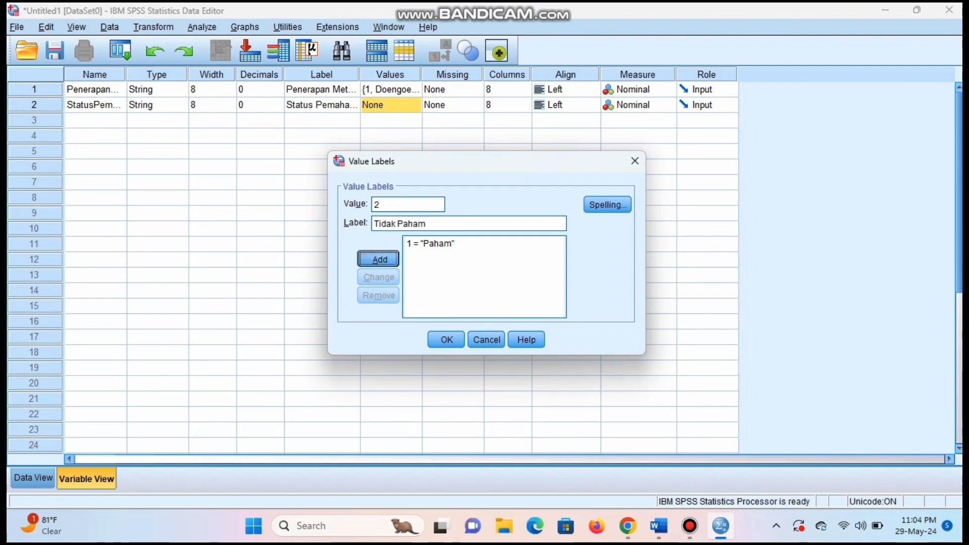
key("Return")
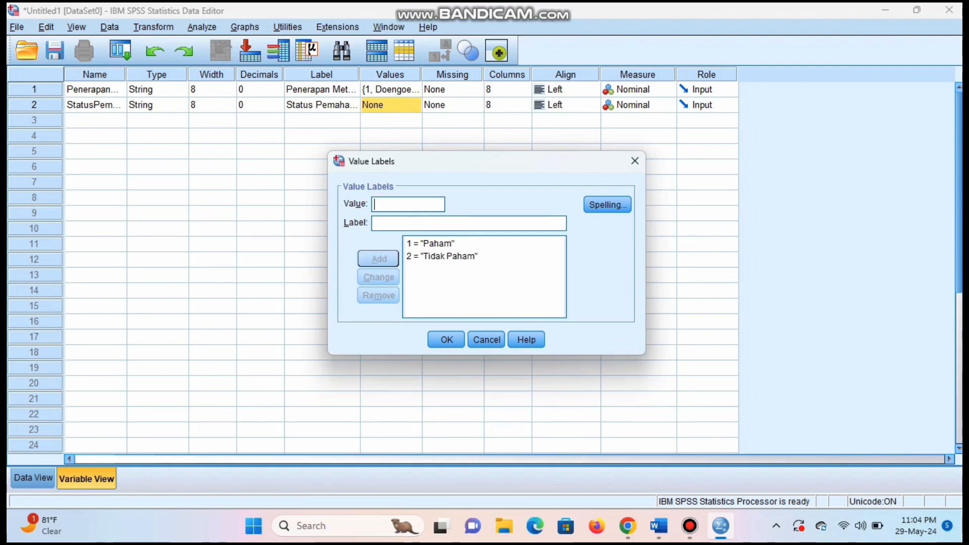
key("Return")
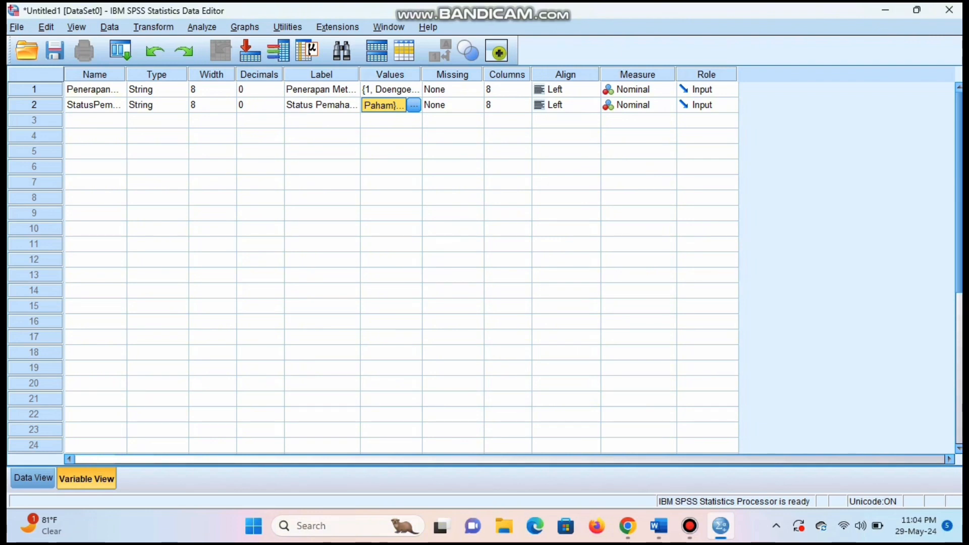
- Set the second variable's measurement level to Ordinal and switch to the data sheet
left_click(637, 104)
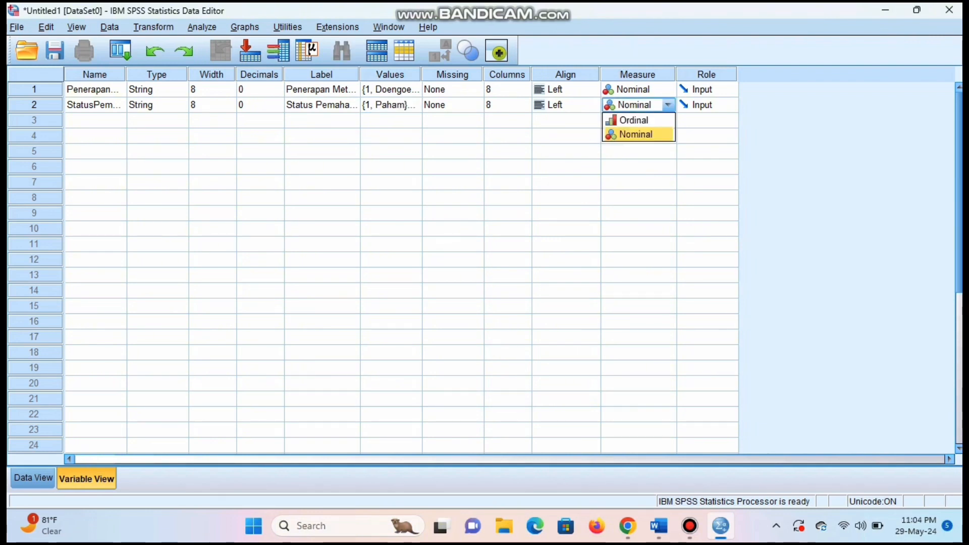
left_click(633, 120)
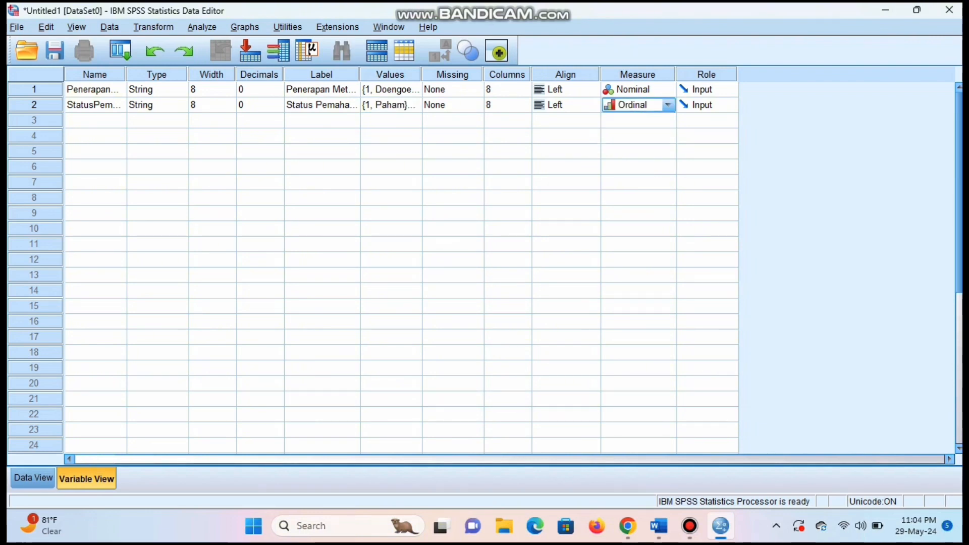
left_click(32, 477)
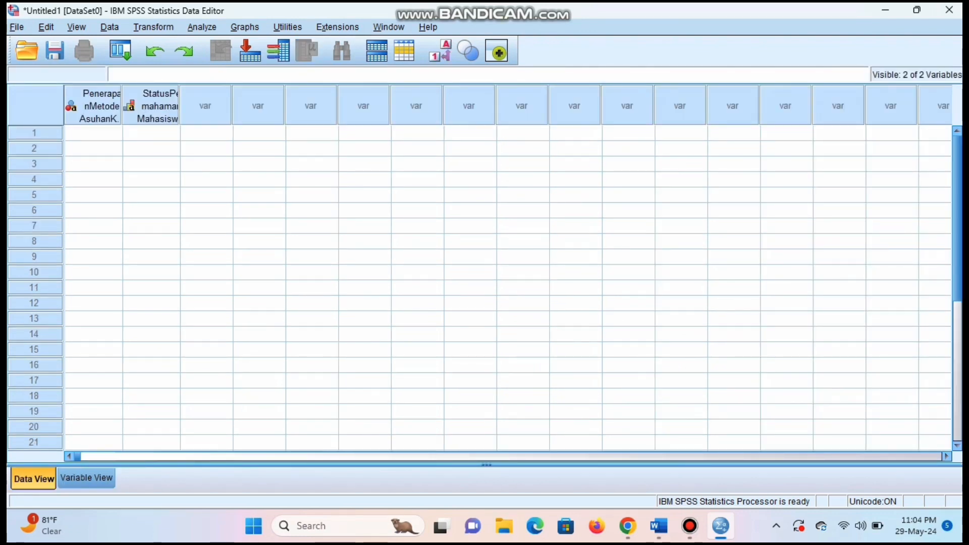
- Enter the first variable's codes for cases 1 to 8: 1, 1, 1, 2, 1, 2, 2, 2
left_click(93, 132)
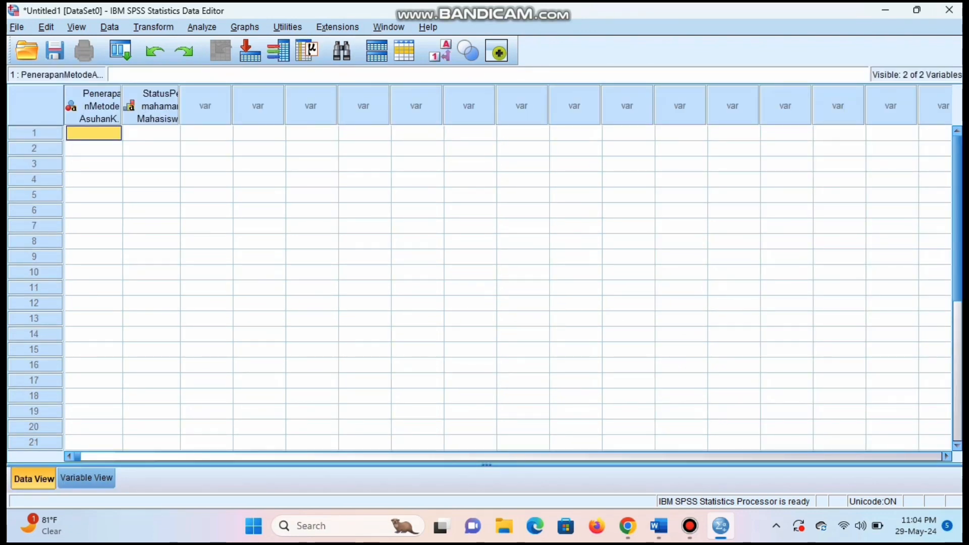
type("1")
key("Return")
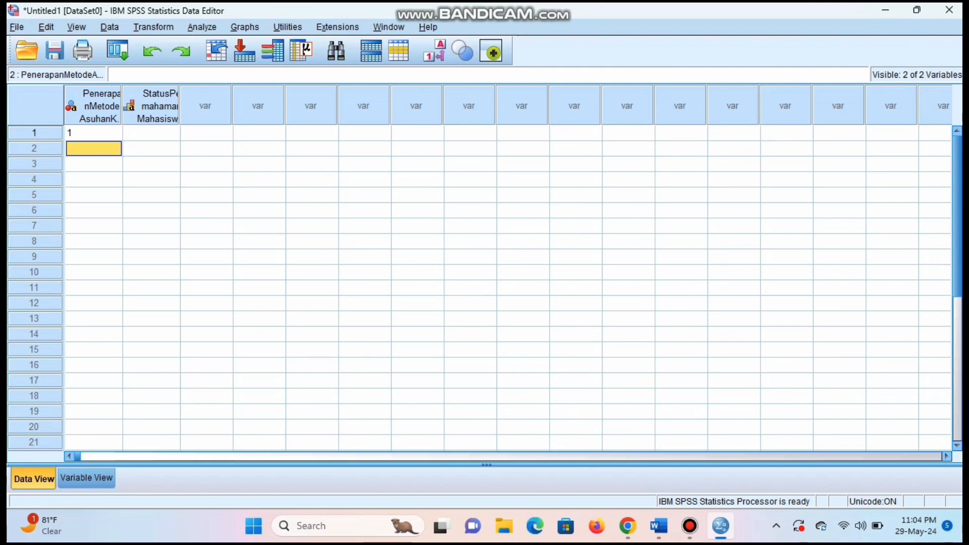
type("1")
key("Return")
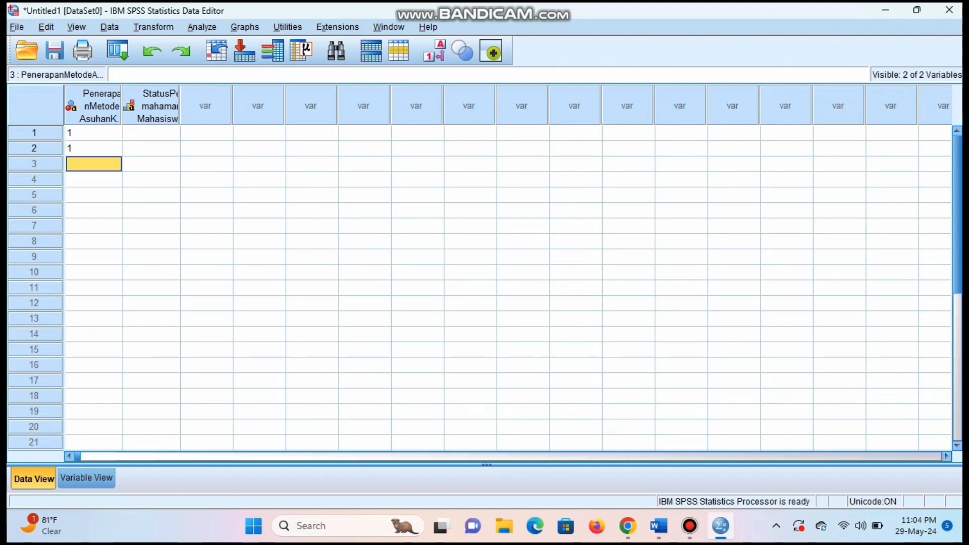
type("1")
key("Return")
type("2")
key("Return")
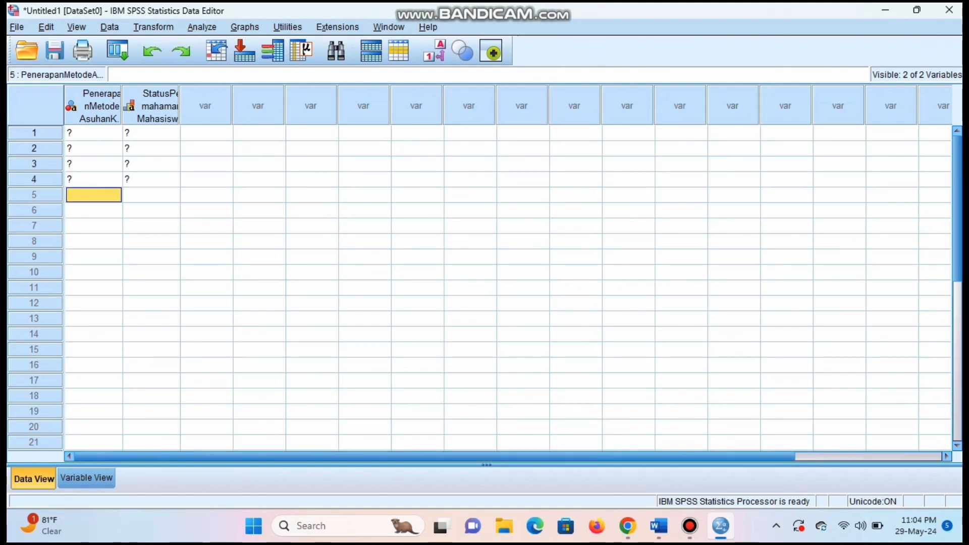
type("1")
key("Return")
type("2")
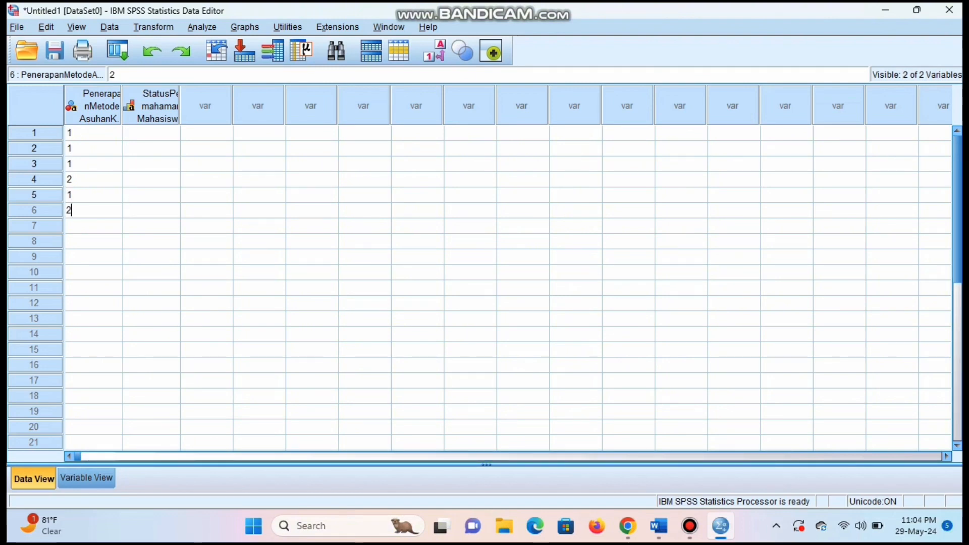
key("Return")
type("2")
key("Return")
type("2")
key("Return")
- Fill the first variable for cases 9 to 20 with alternating codes 1 and 2, starting with 1
type("1")
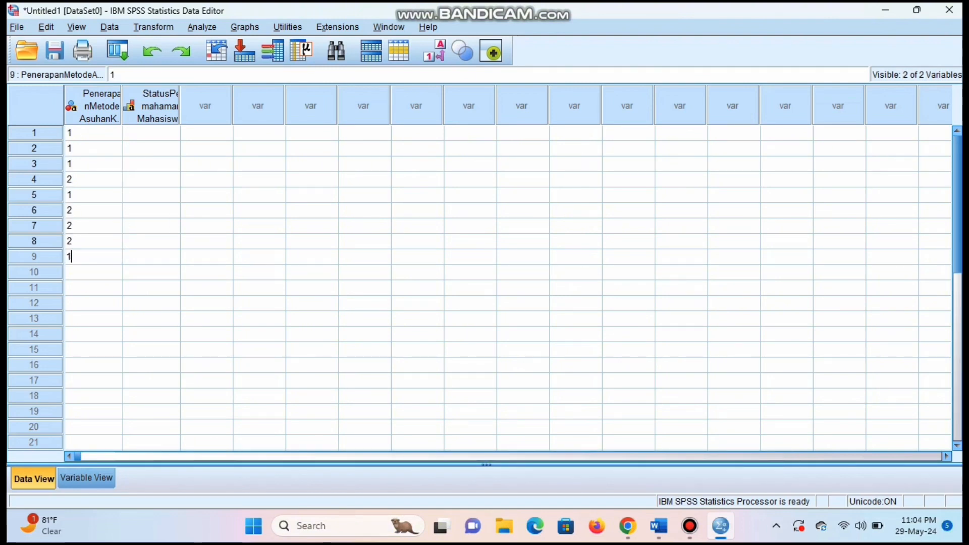
key("Return")
type("2")
key("Return")
type("1")
key("Return")
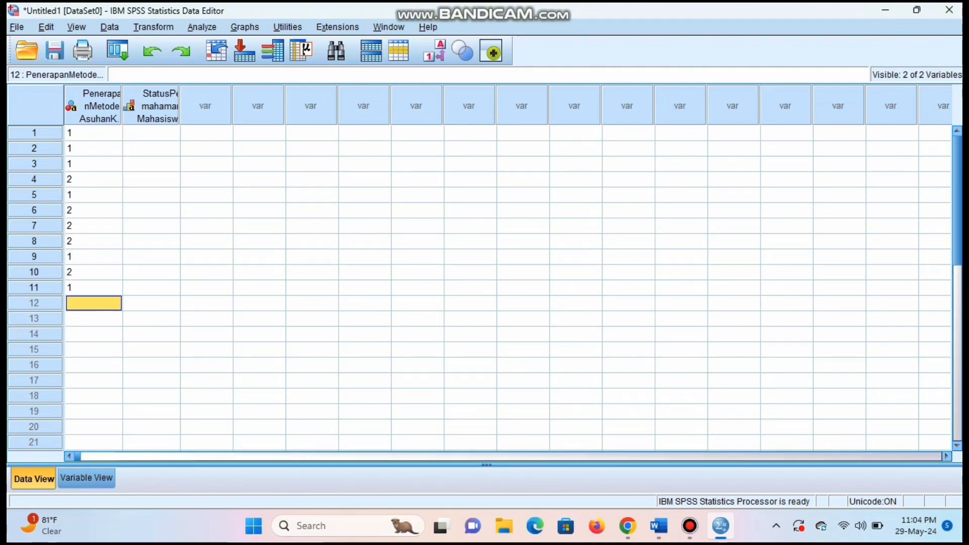
type("2")
key("Return")
type("1")
key("Return")
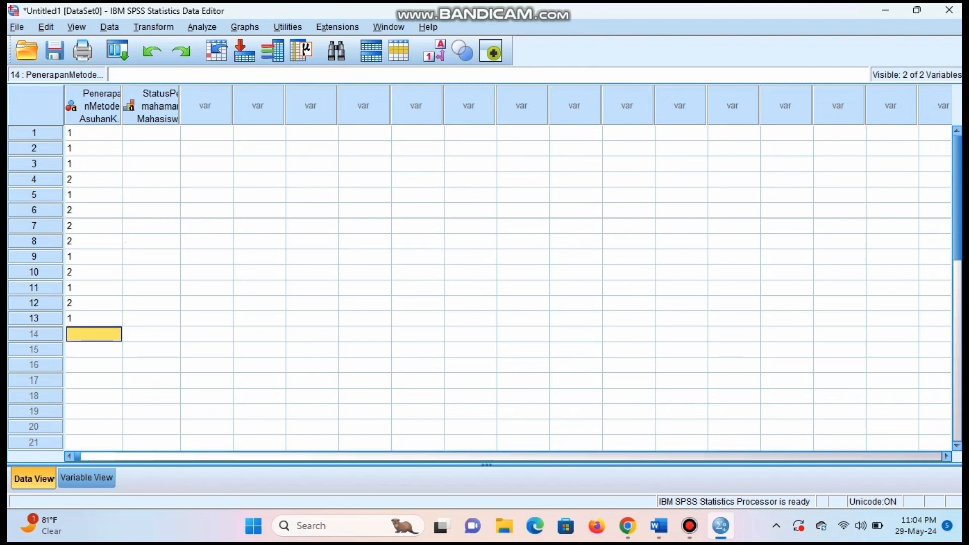
type("2")
key("Return")
type("1")
key("Return")
type("2")
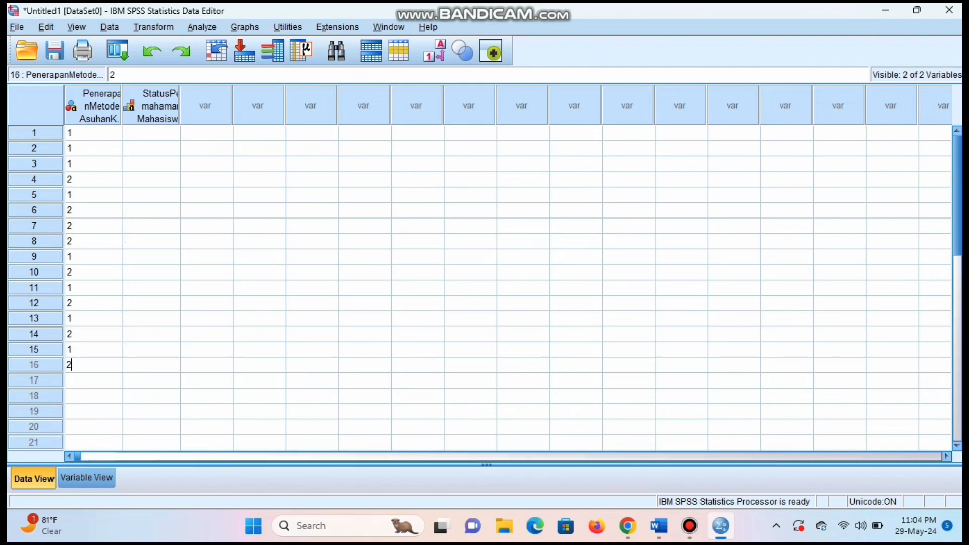
key("Return")
type("1")
key("Return")
type("2")
key("Return")
type("1")
key("Return")
type("2")
key("Return")
- Continue the alternating codes 1 and 2 in the first variable for cases 21 to 30
type("1")
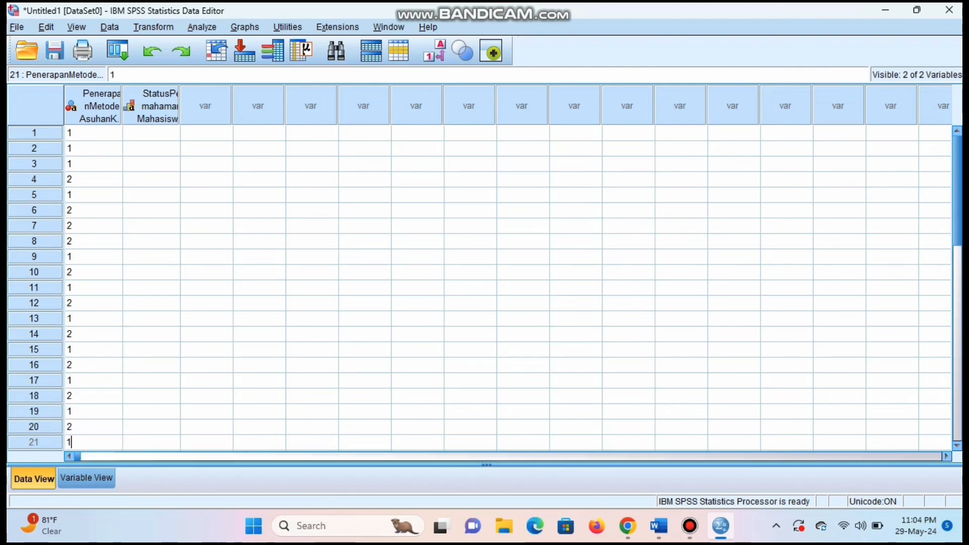
key("Return")
type("2")
key("Return")
type("1")
key("Return")
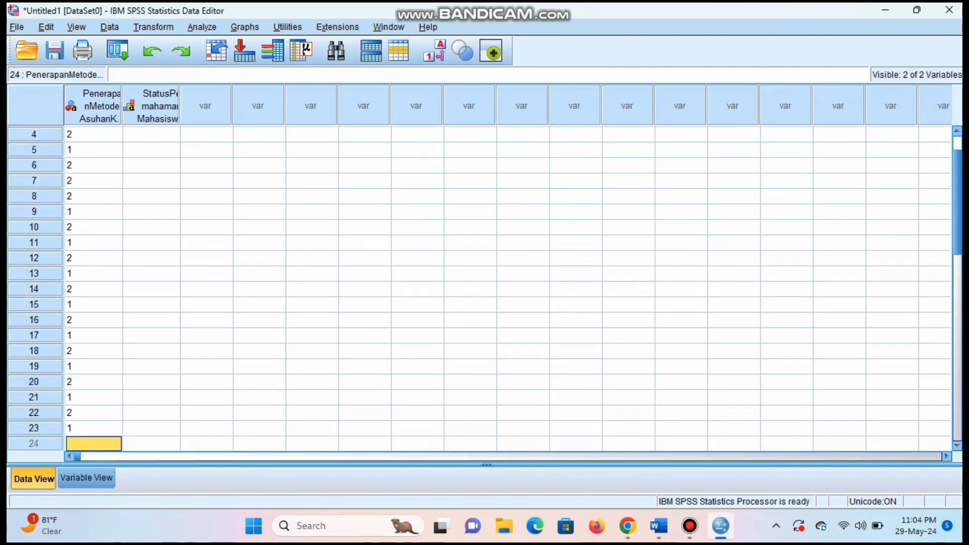
type("2")
key("Return")
type("1")
key("Return")
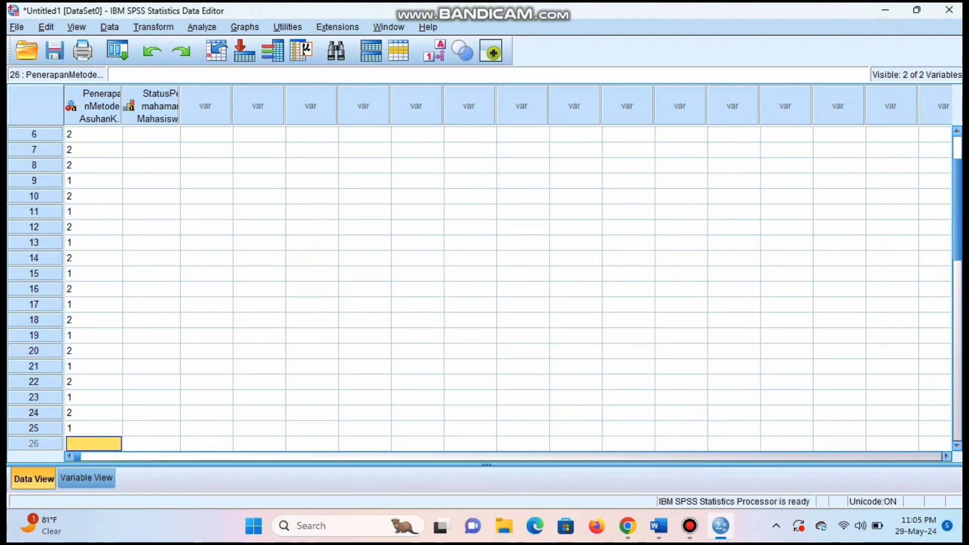
type("2")
key("Return")
type("1")
key("Return")
type("2")
key("Return")
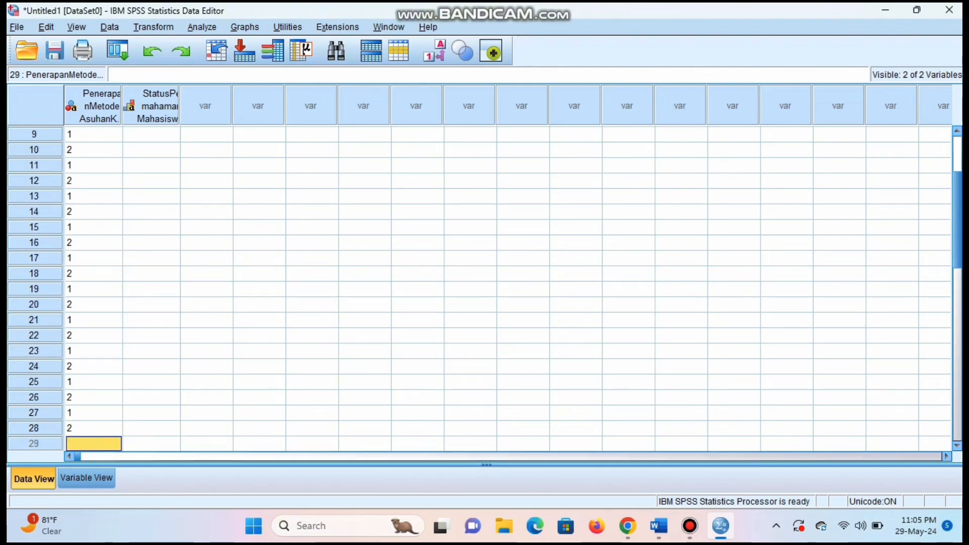
type("1")
key("Return")
type("2")
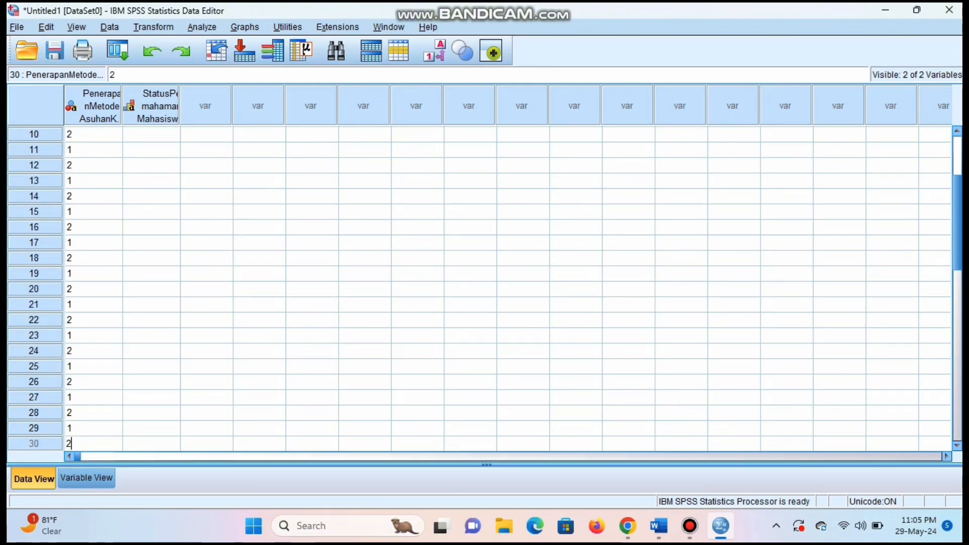
key("Return")
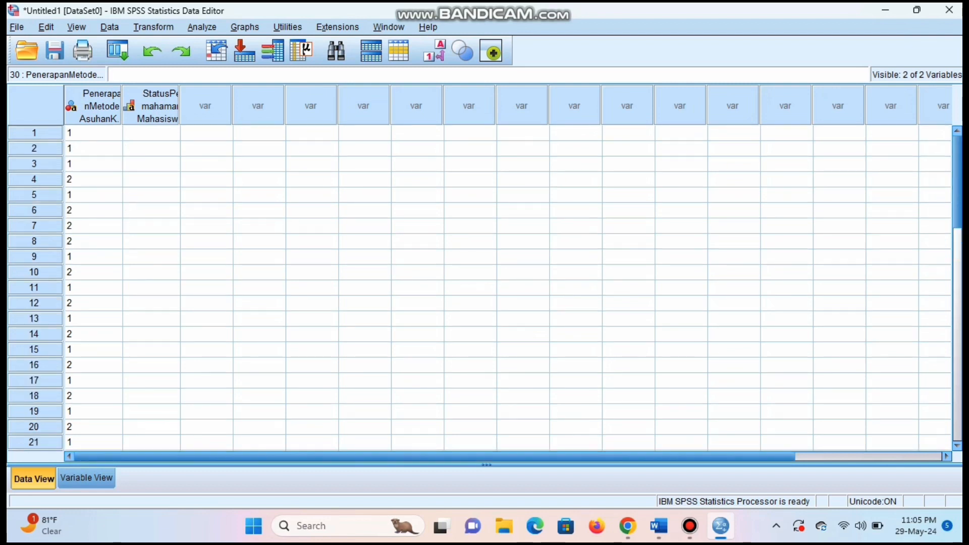
- Enter the second variable's codes for cases 1 to 8: 1, 2, 2, 1, 1, 2, 2, 1
left_click(151, 133)
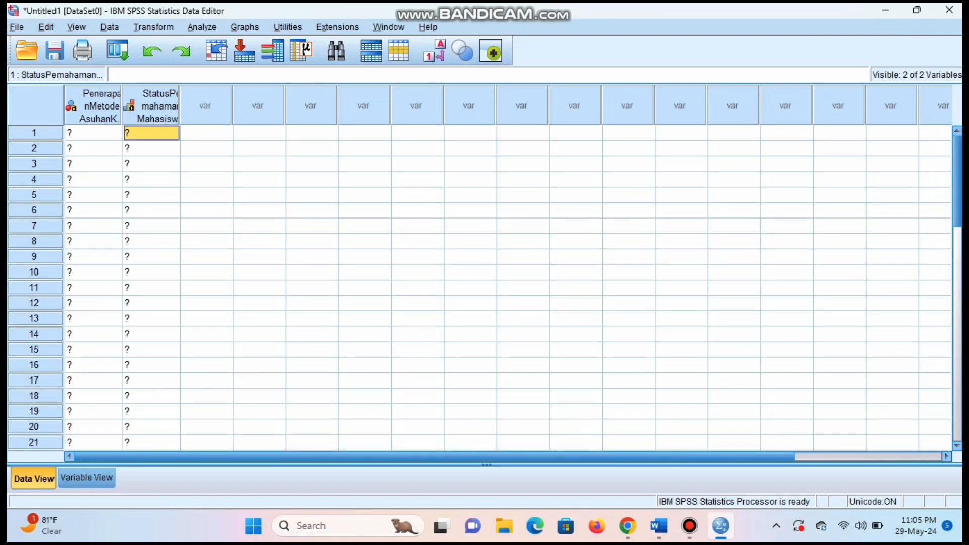
type("1")
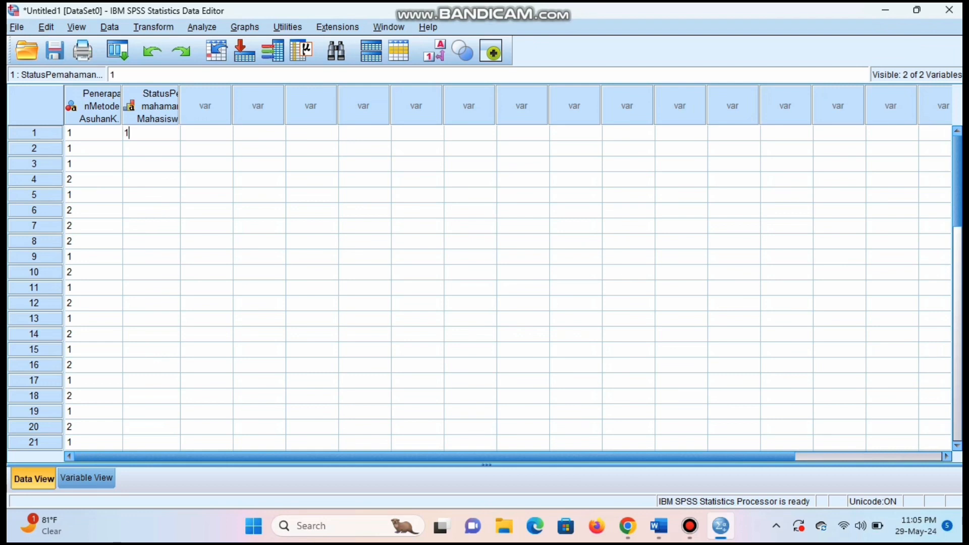
key("Return")
type("2")
key("Return")
type("2")
key("Return")
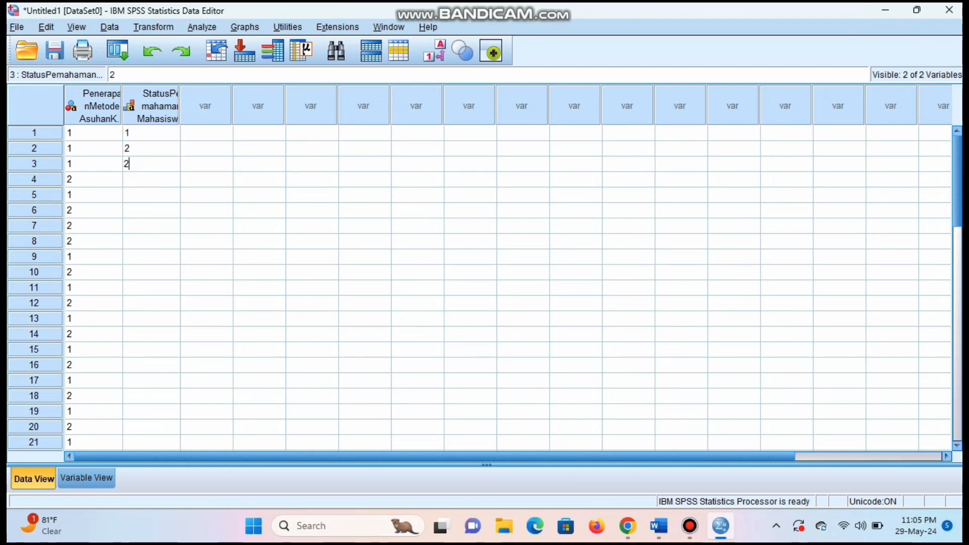
type("1")
key("Return")
type("1")
key("Return")
type("2")
key("Return")
type("2")
key("Return")
type("1")
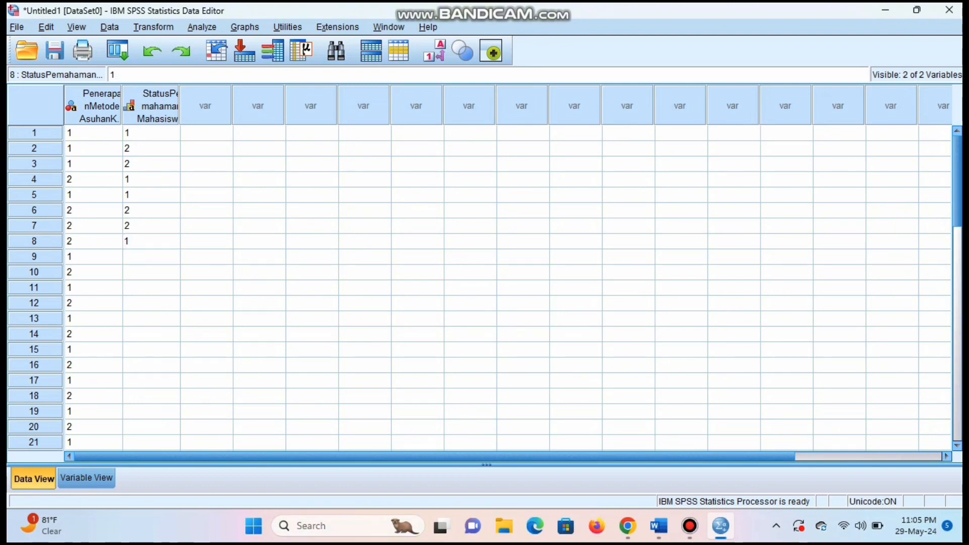
key("Return")
- Enter the second variable's codes for cases 9 to 16, repeating the pattern 1, 2, 2, 1
type("1")
key("Return")
type("2")
key("Return")
type("2")
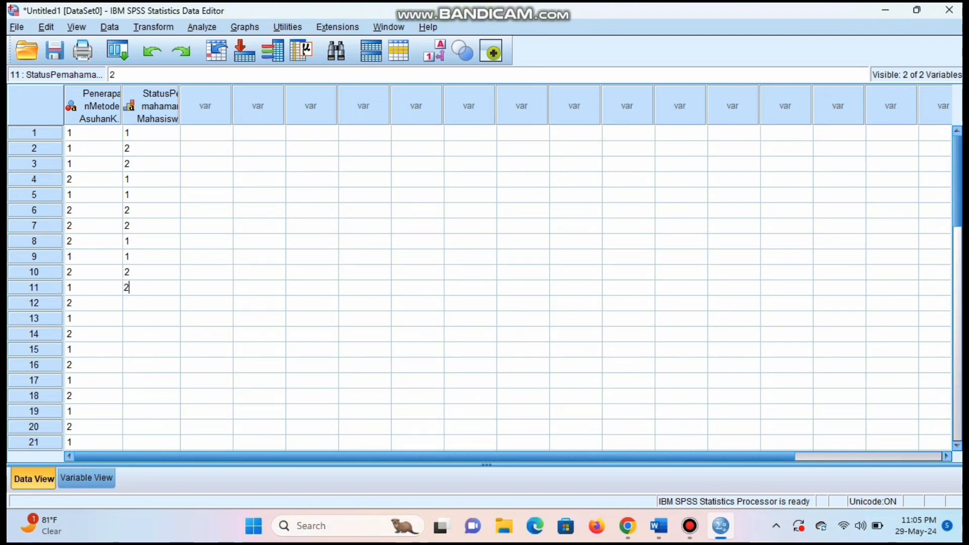
key("Return")
type("1")
key("Return")
type("1")
key("Return")
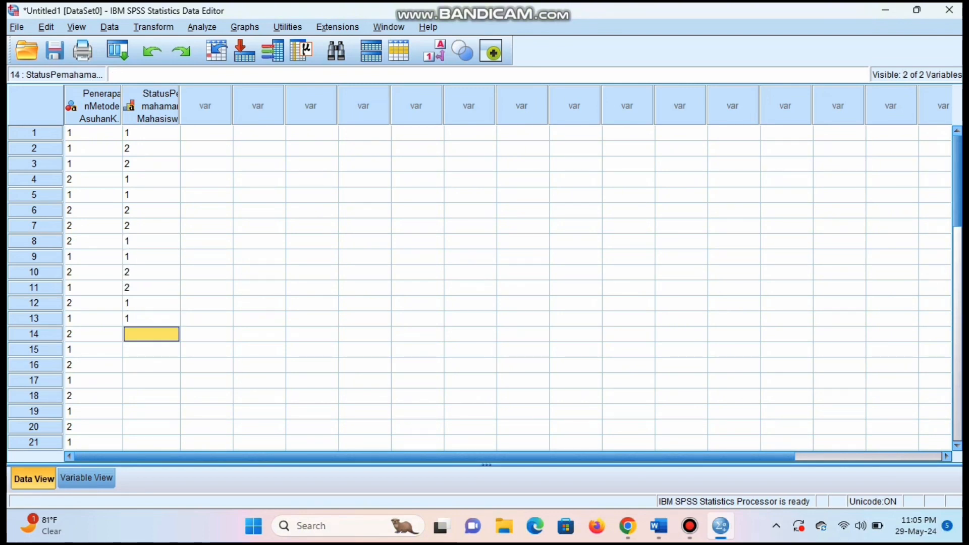
type("2")
key("Return")
type("2")
key("Return")
type("1")
key("Return")
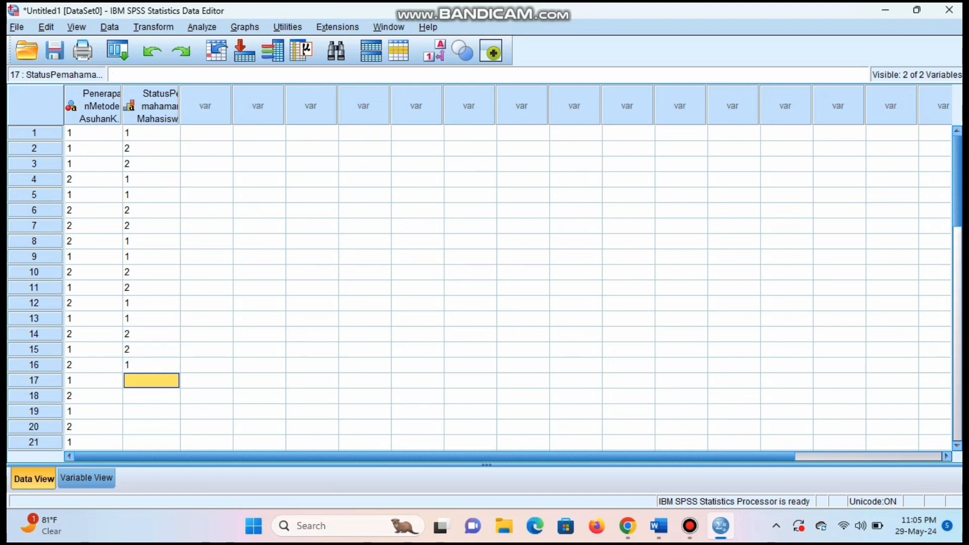
- Enter the second variable's codes for cases 17 to 24, repeating the pattern 1, 2, 2, 1
type("1")
key("Return")
type("2")
key("Return")
type("2")
key("Return")
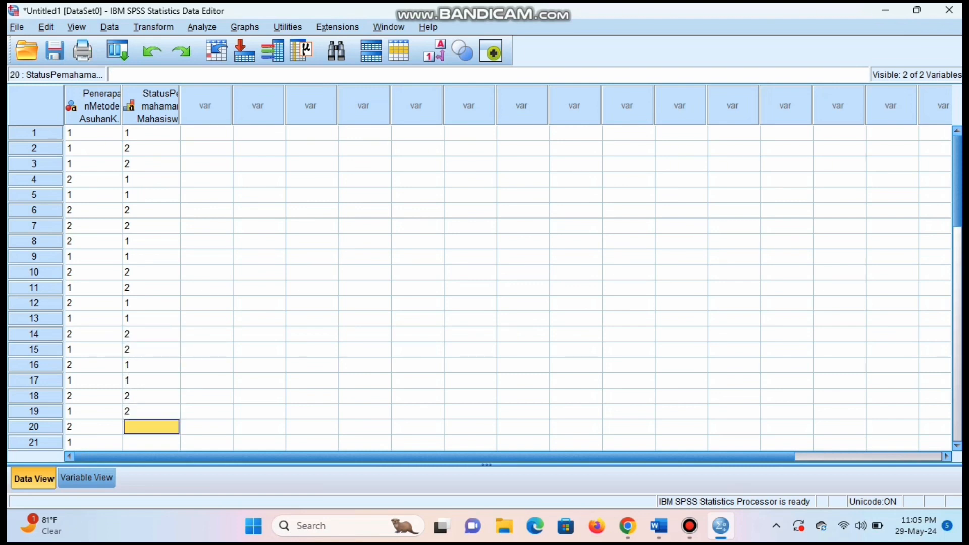
type("1")
key("Return")
type("1")
key("Return")
type("2")
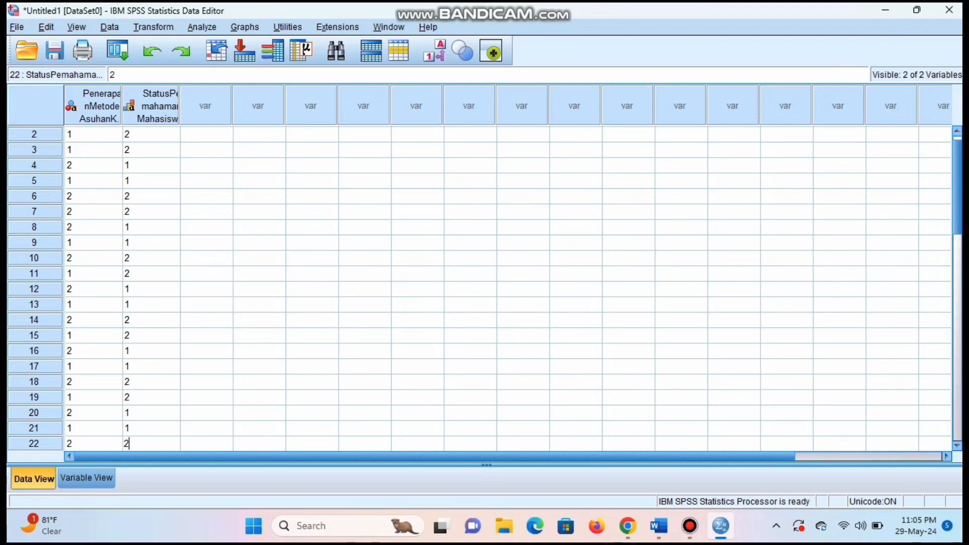
key("Return")
type("2")
key("Return")
type("1")
key("Return")
- Complete the second variable for cases 25 to 30 with the codes 1, 2, 2, 1, 1, 2
type("1")
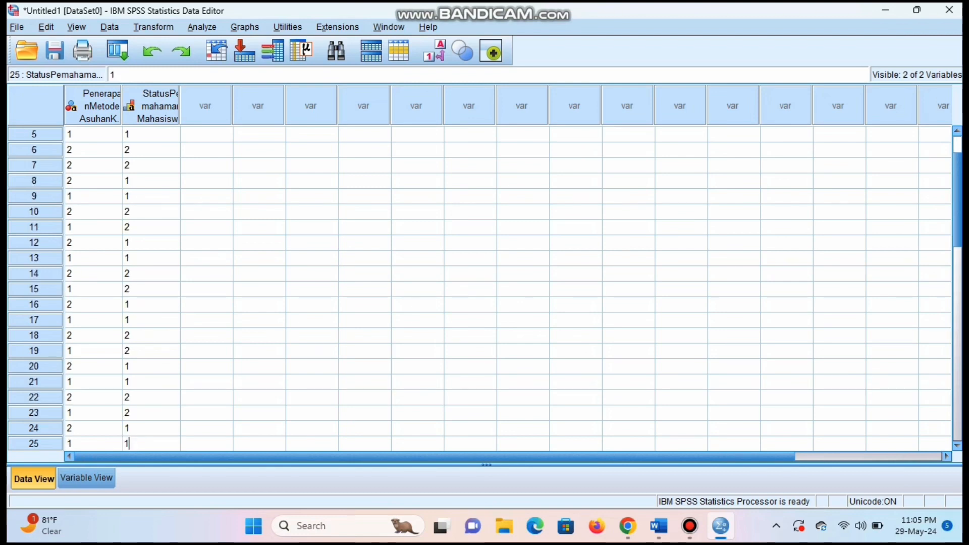
key("Return")
type("2")
key("Return")
type("2")
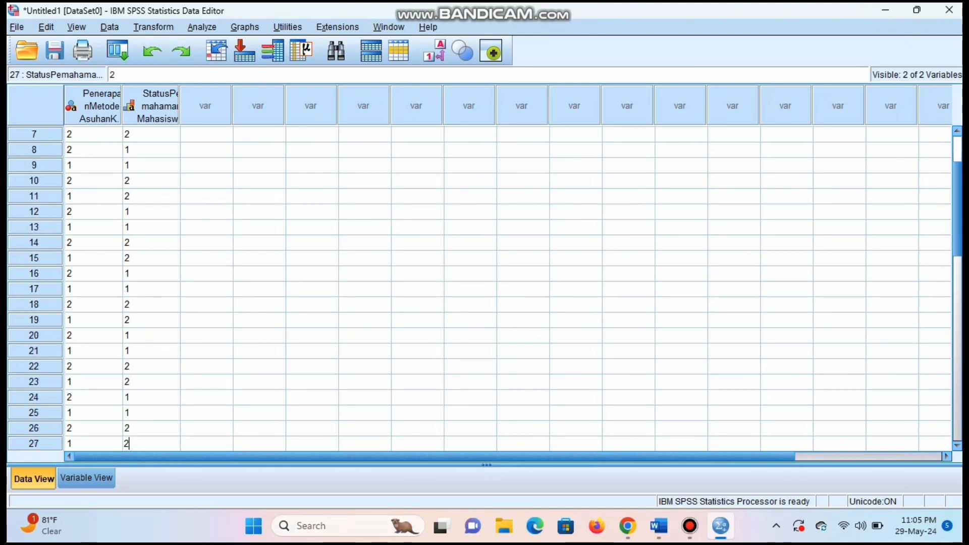
key("Return")
type("1")
key("Return")
type("1")
key("Return")
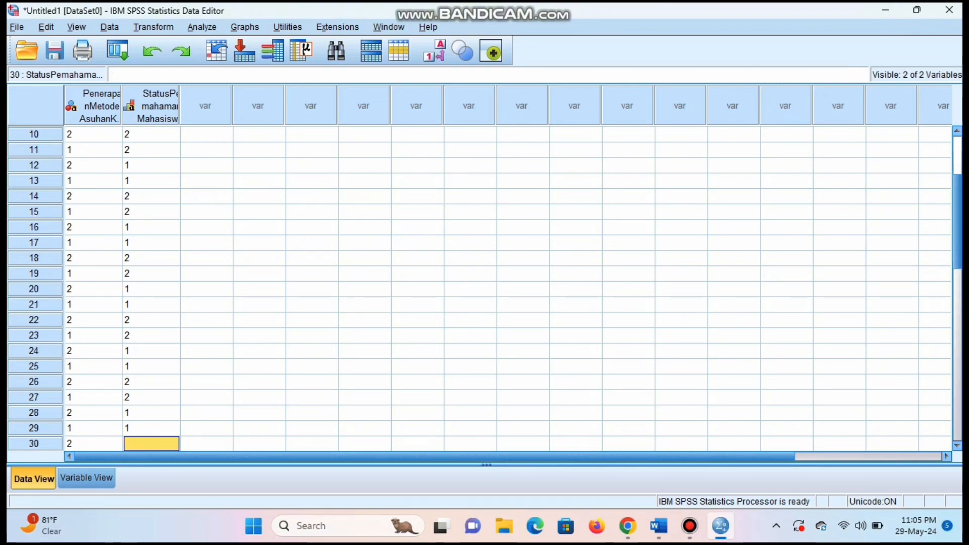
type("2")
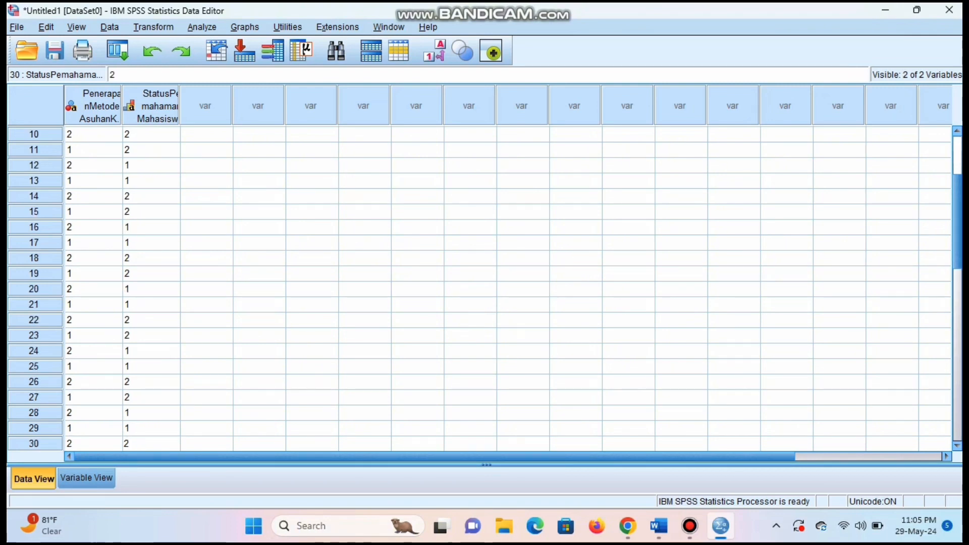
- Display value labels in place of the codes and widen both variable columns to fit their labels and names
scroll(505, 287, "up", 3)
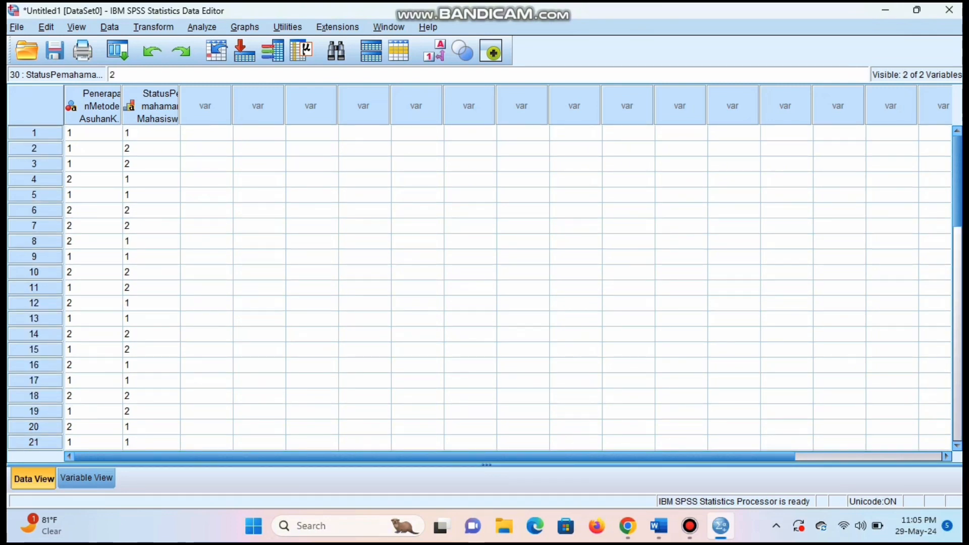
key("alt+v")
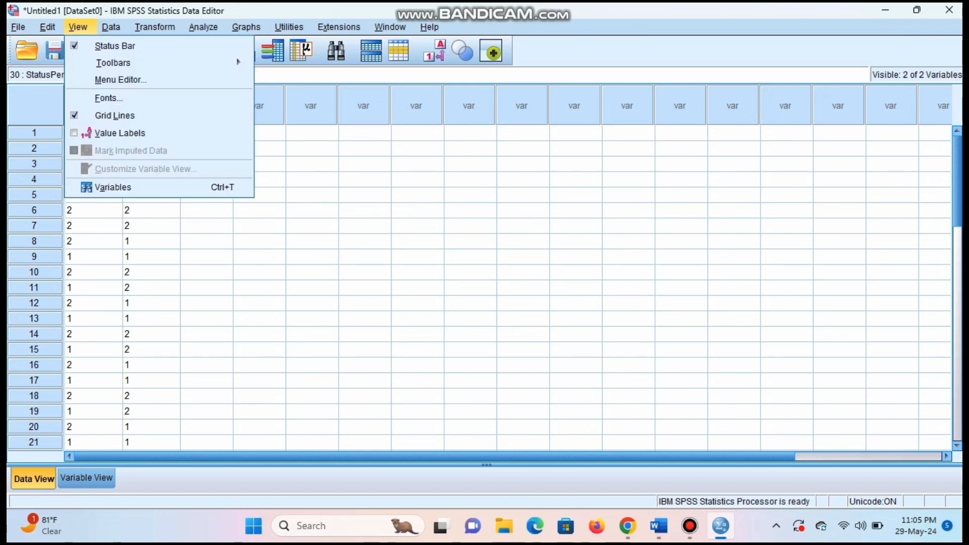
key("Return")
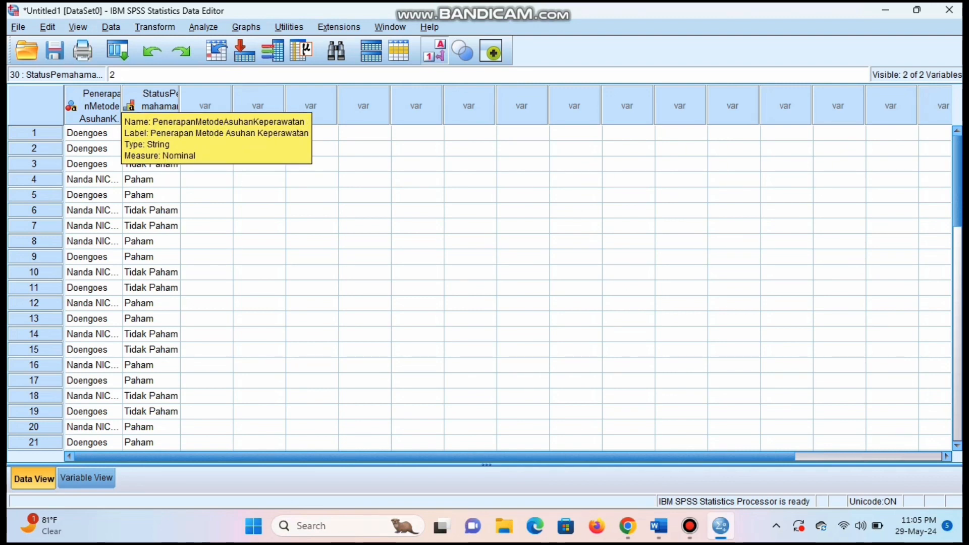
left_click_drag(122, 105, 172, 105)
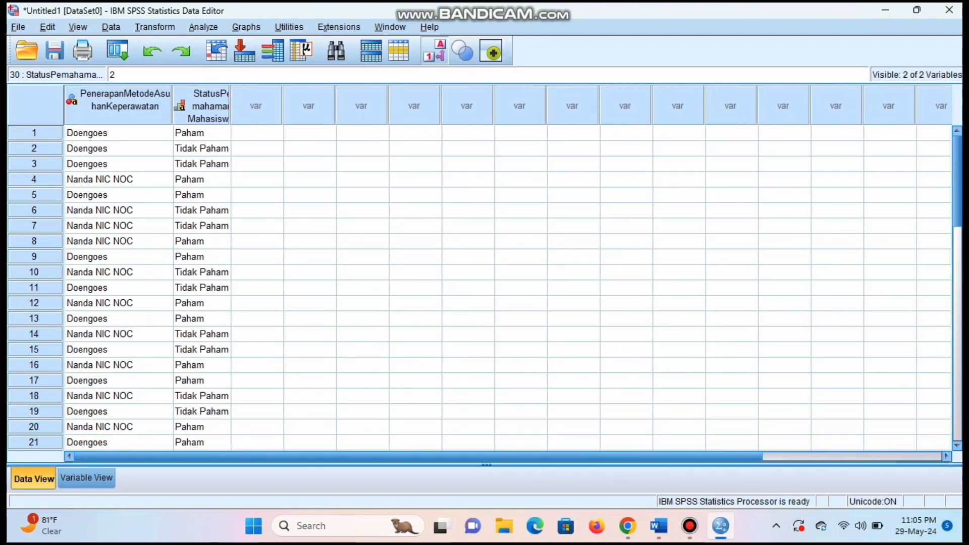
left_click_drag(230, 105, 268, 105)
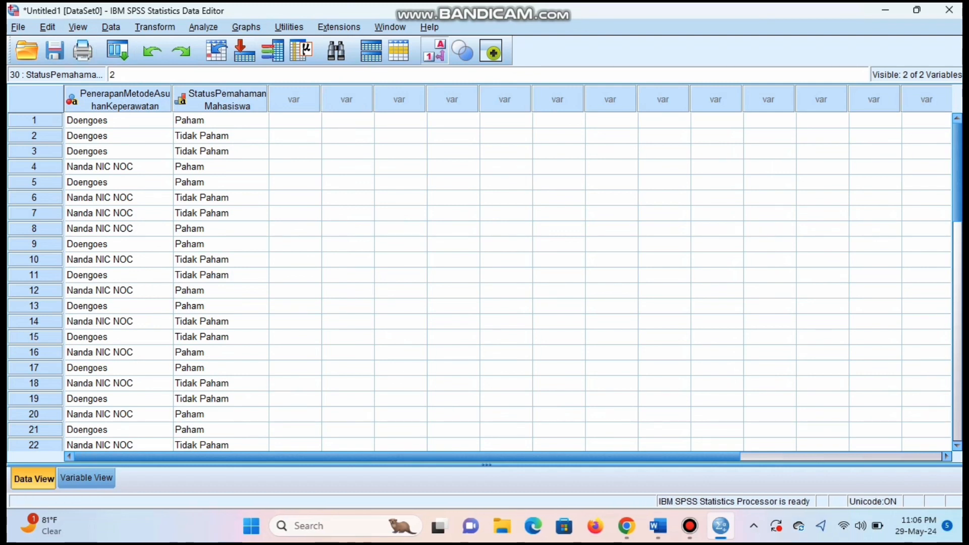
- Turn off value labels to show the numeric codes in the data cells
left_click(78, 26)
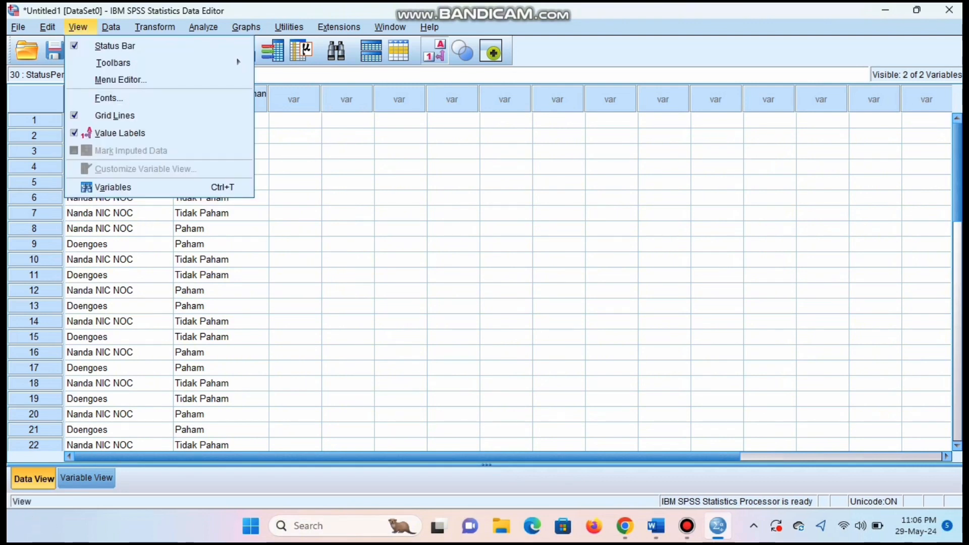
left_click(120, 132)
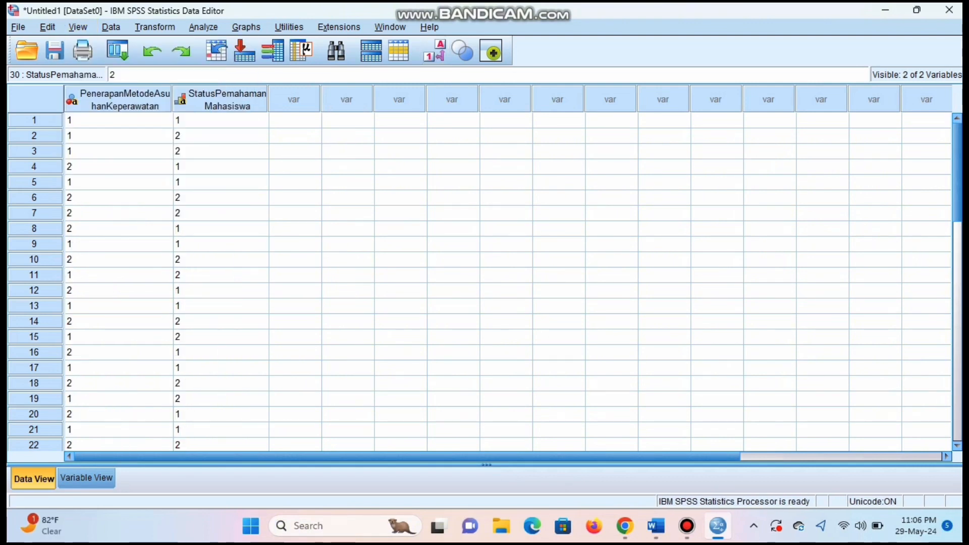
- Set up a Crosstabs analysis with Penerapan Metode Asuhan Keperawatan as the row variable and Status Pemahaman Mahasiswa as the column variable
left_click(203, 26)
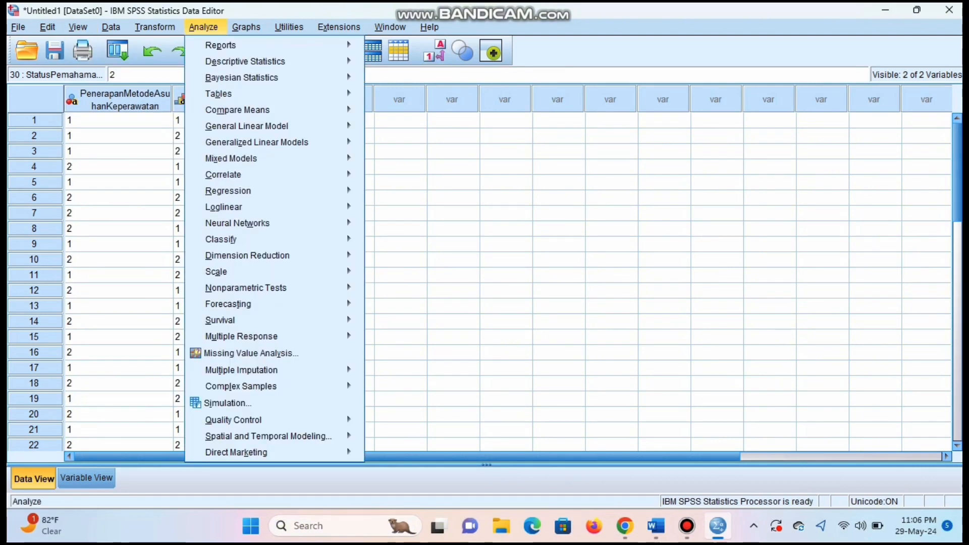
mouse_move(220, 45)
mouse_move(246, 61)
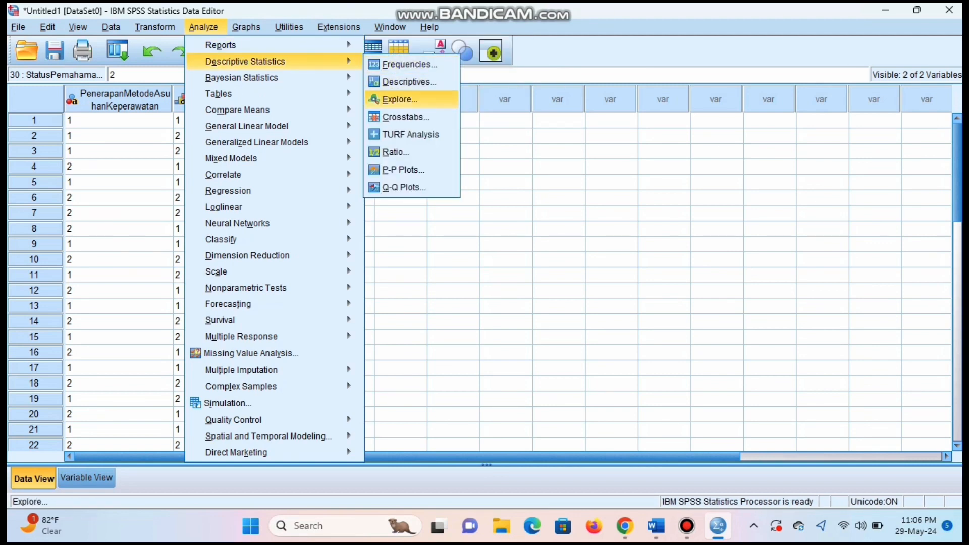
left_click(405, 116)
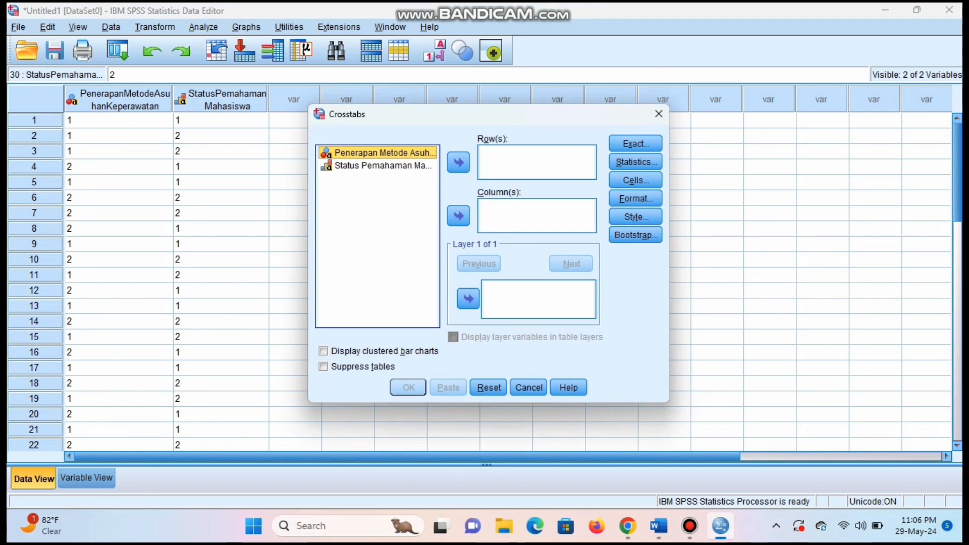
left_click(459, 162)
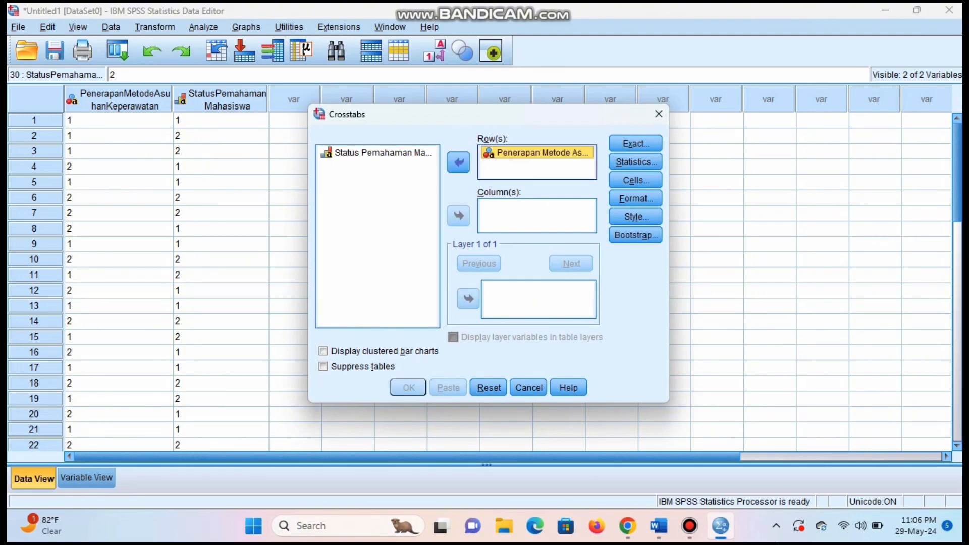
left_click(377, 153)
left_click(458, 215)
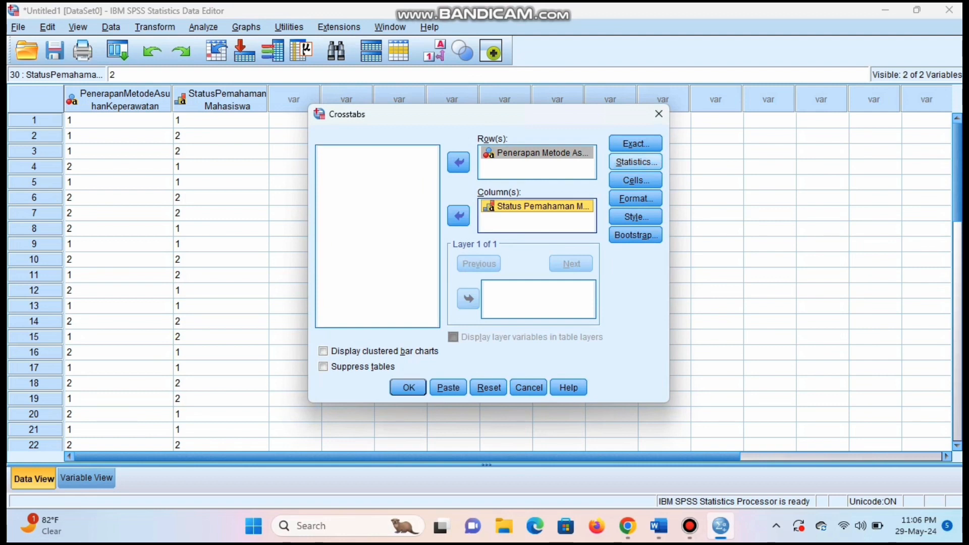
- Include the Chi-square statistic in the crosstabs analysis
left_click(635, 161)
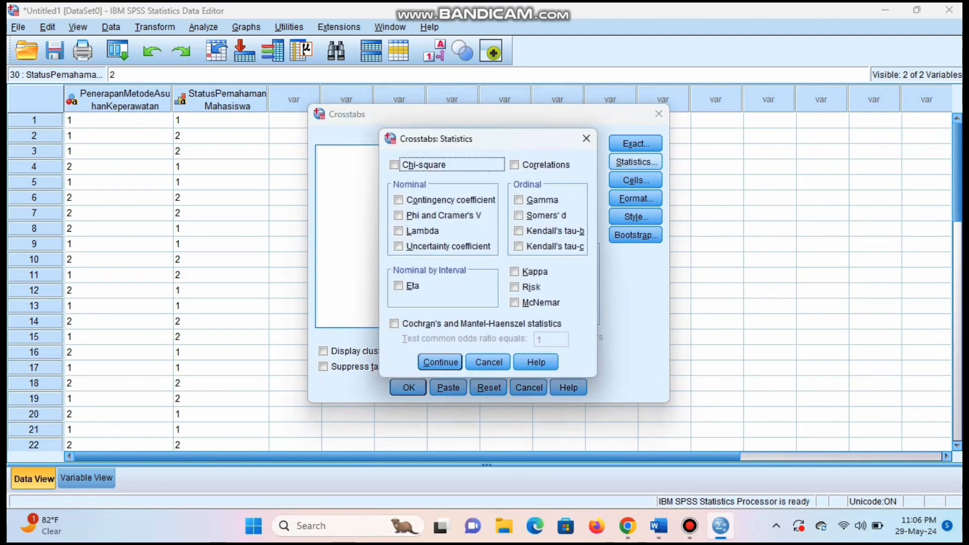
key("space")
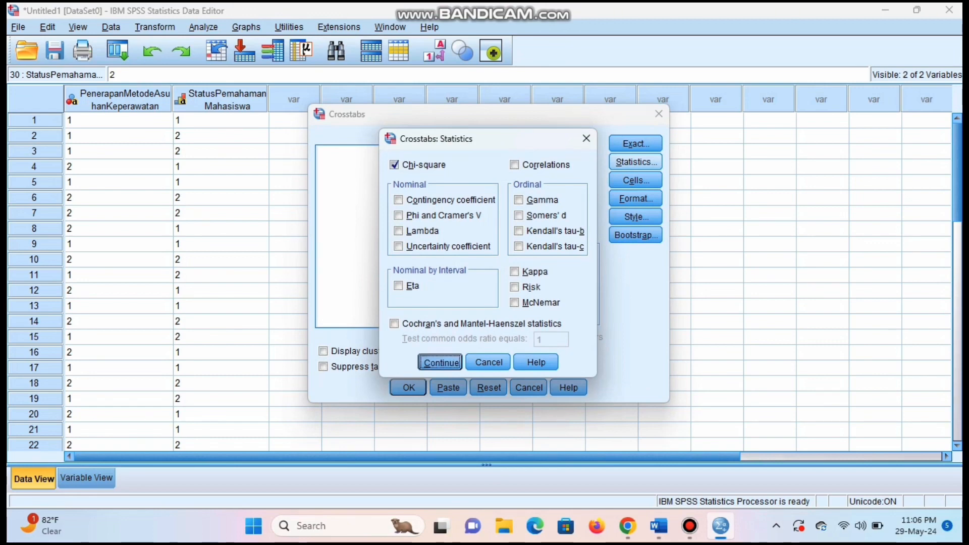
key("Return")
- Add expected counts and row percentages to the crosstab cells and run the analysis
left_click(636, 179)
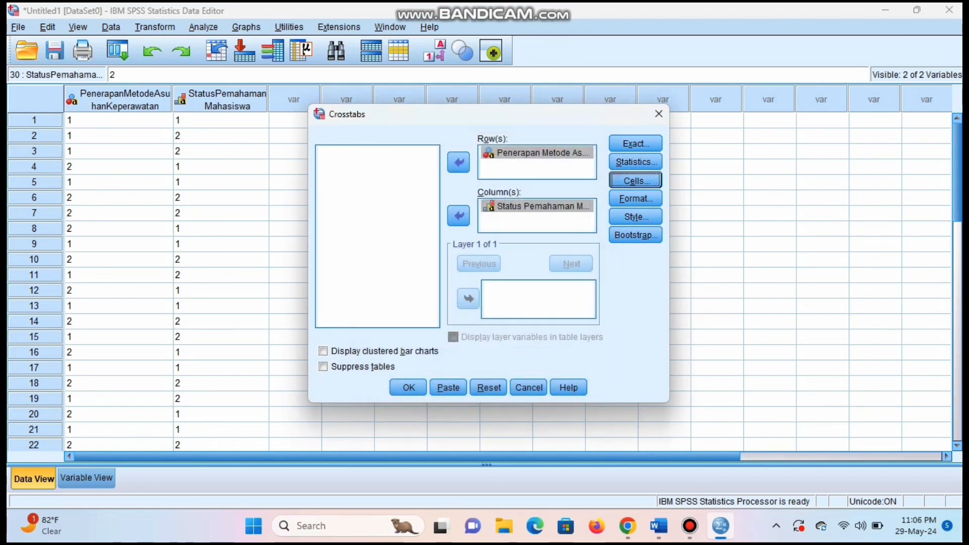
key("alt+e")
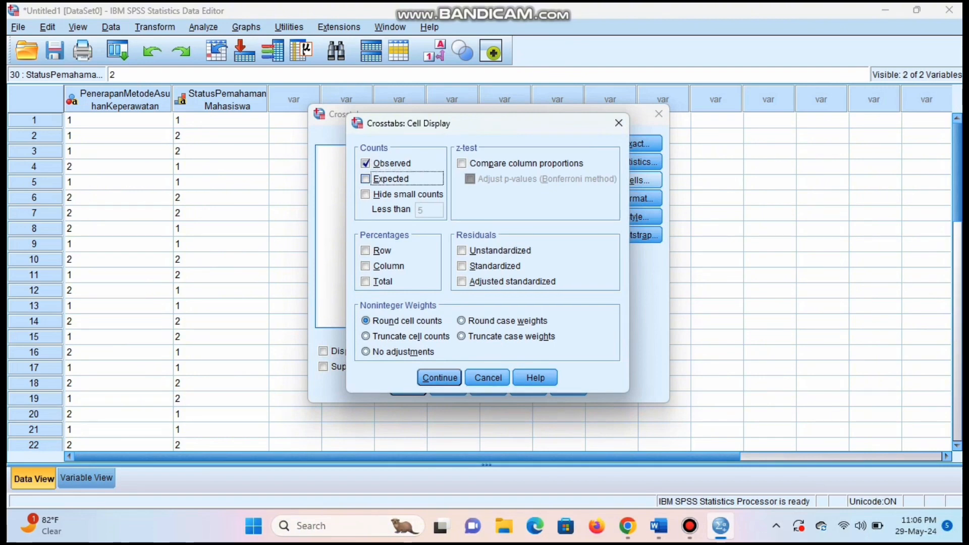
key("alt+r")
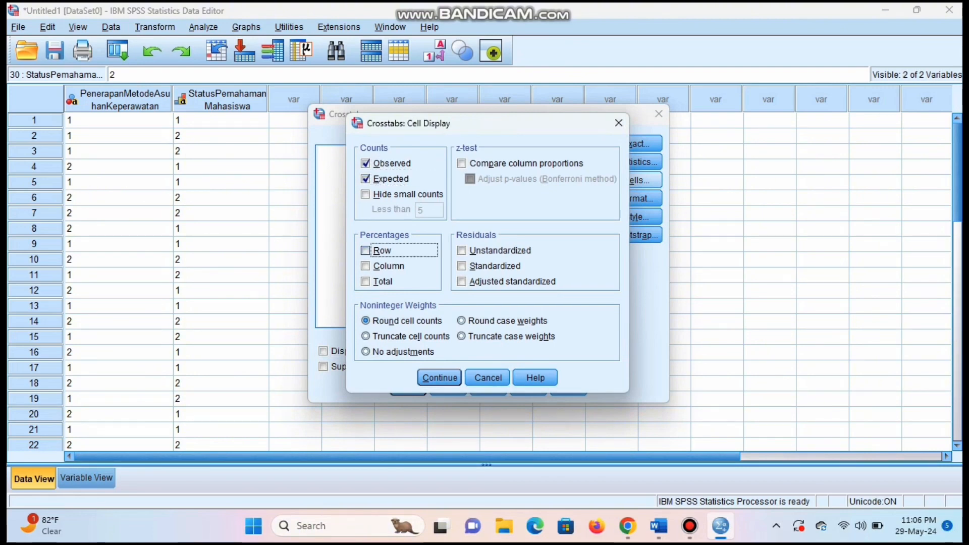
key("alt+c")
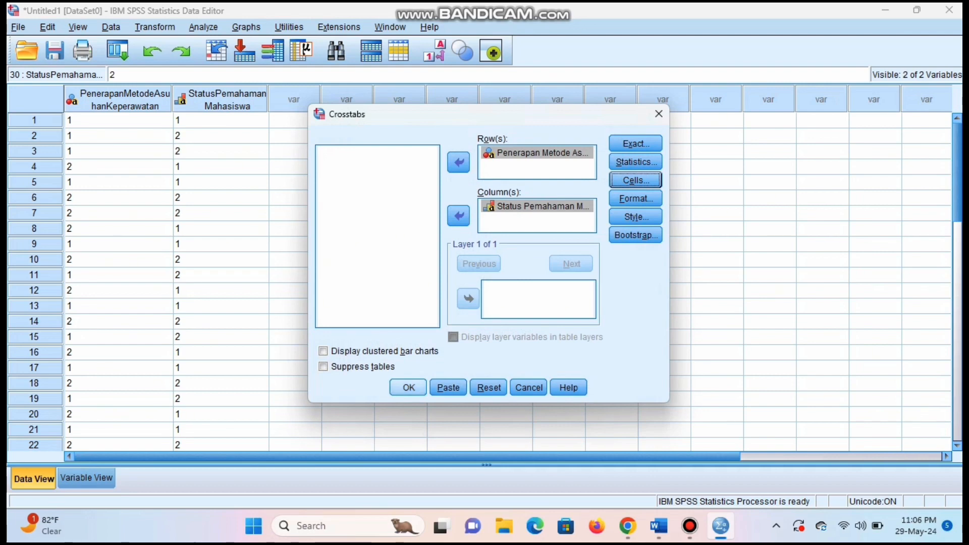
key("Return")
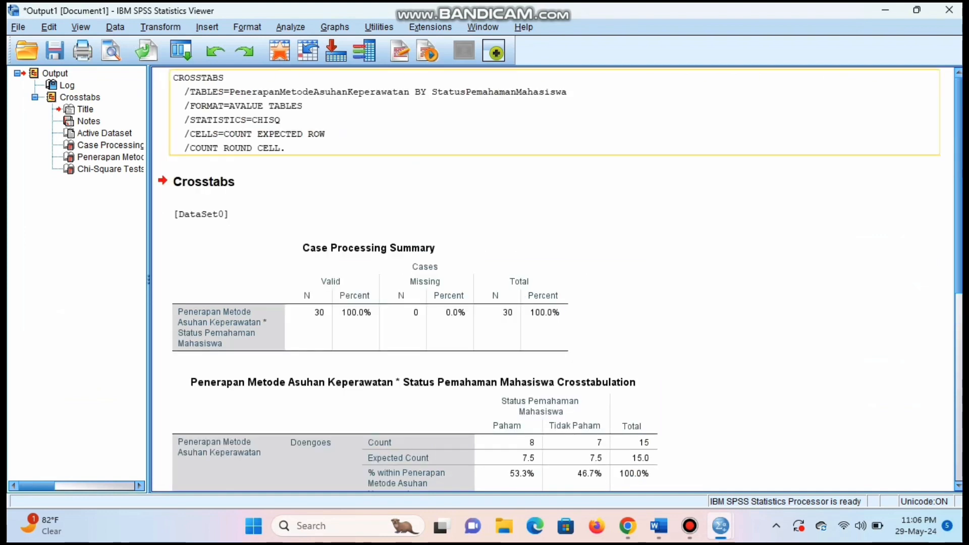
- Review the Case Processing Summary, the crosstabulation and the Chi-Square Tests tables in the output
left_click(370, 296)
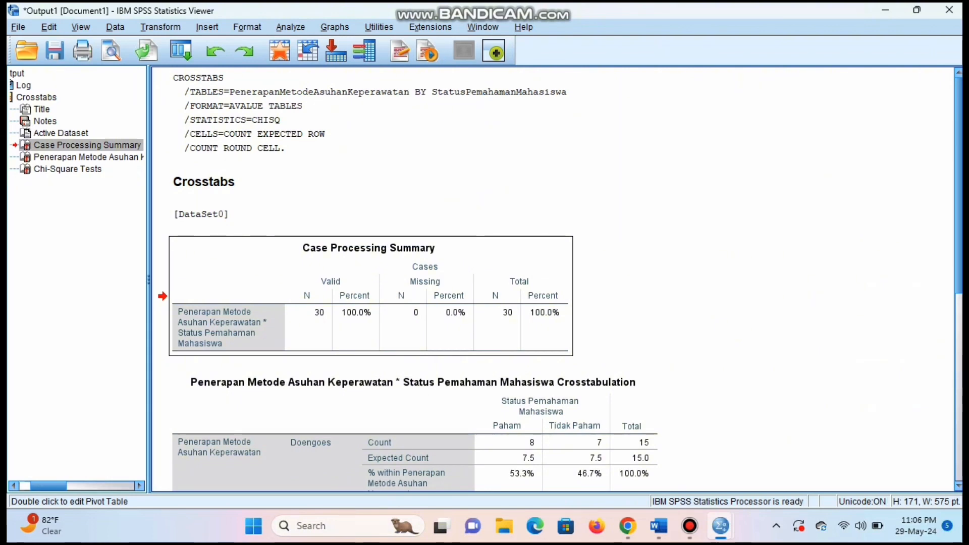
scroll(555, 278, "down", 5)
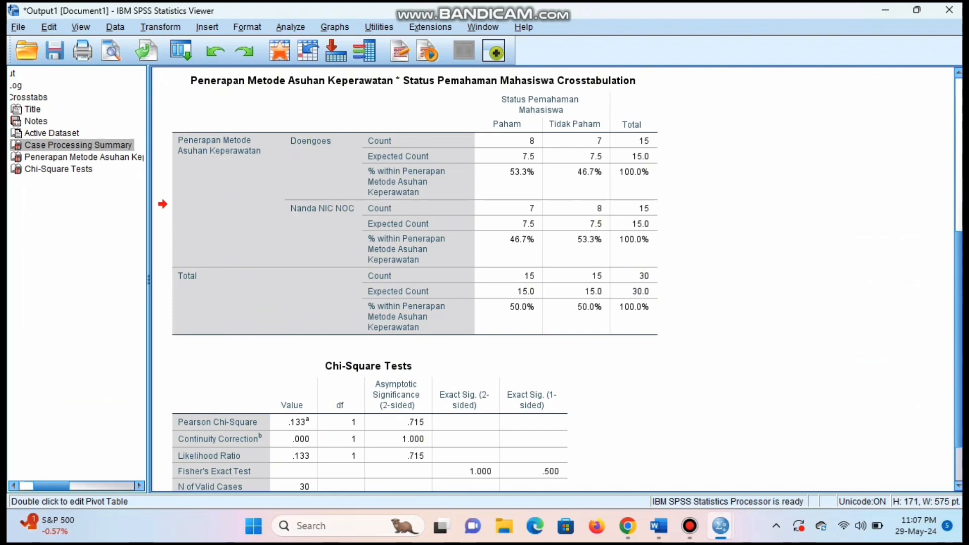
scroll(555, 278, "down", 2)
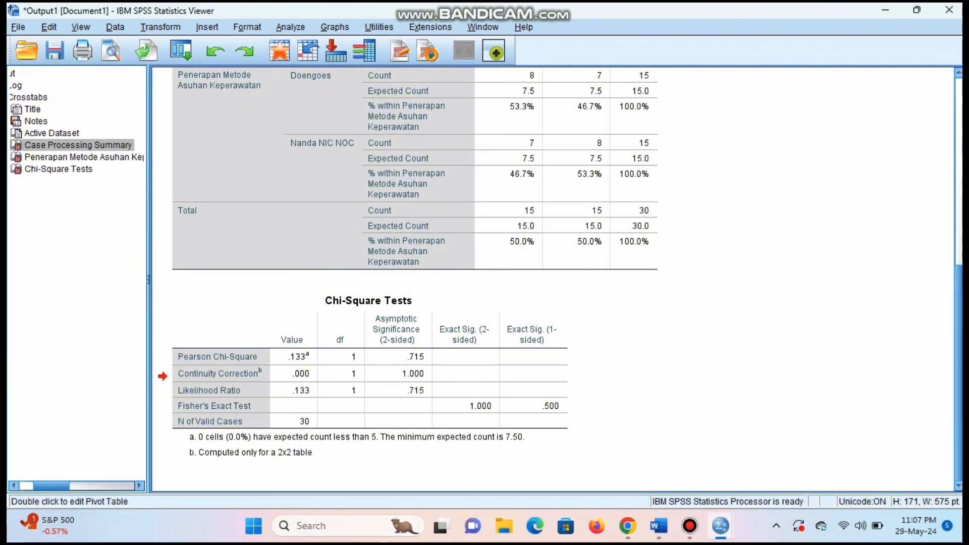
scroll(76, 121, "left", 2)
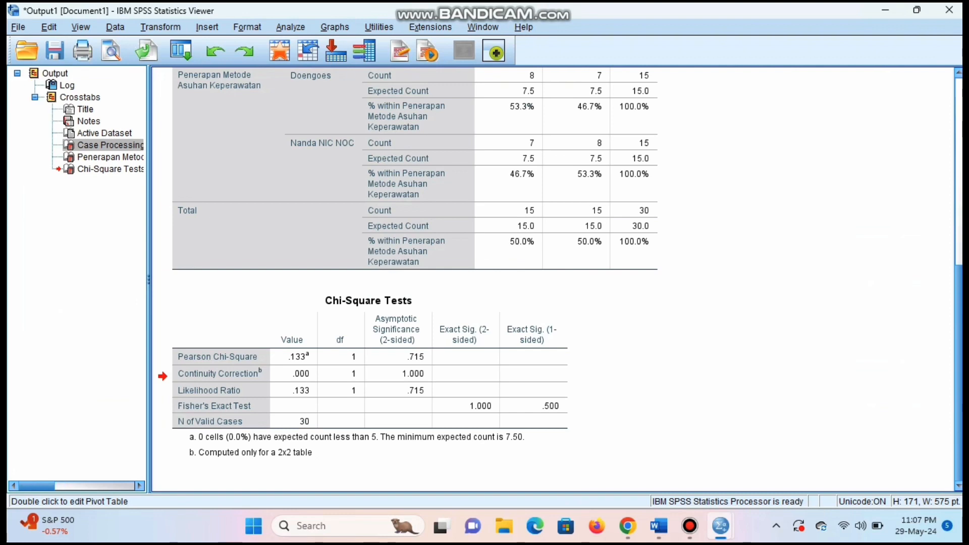
- Copy the entire Crosstabs output and paste it into the blank Document1 in Word
left_click(54, 74)
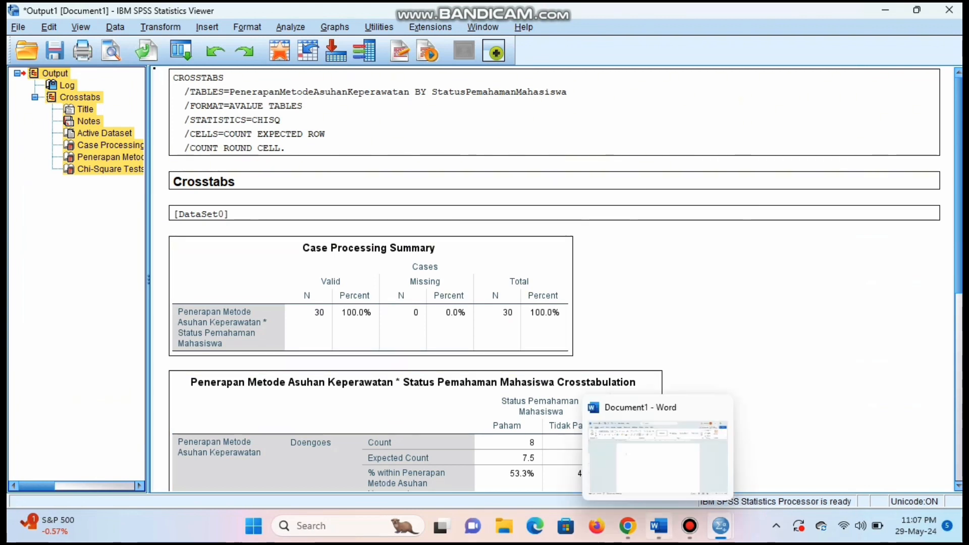
left_click(659, 525)
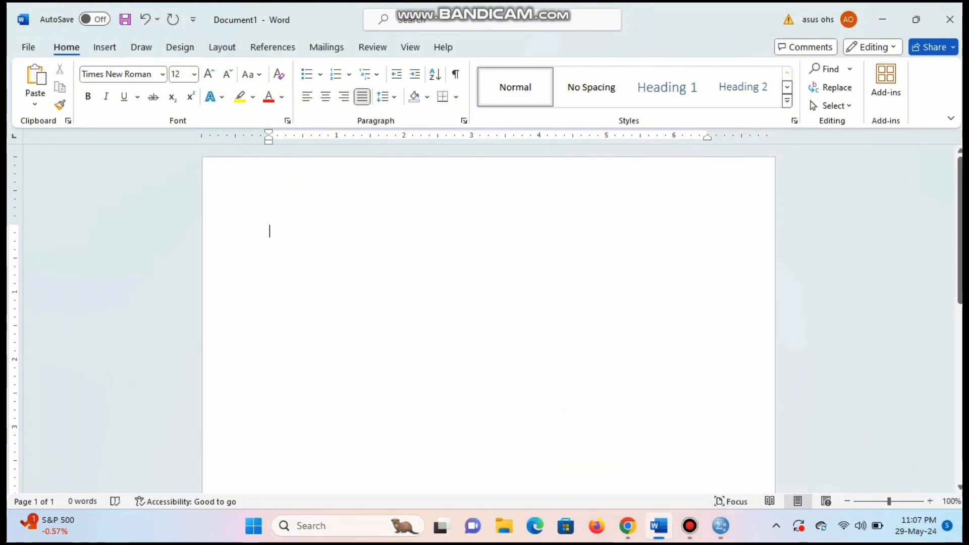
key("ctrl+v")
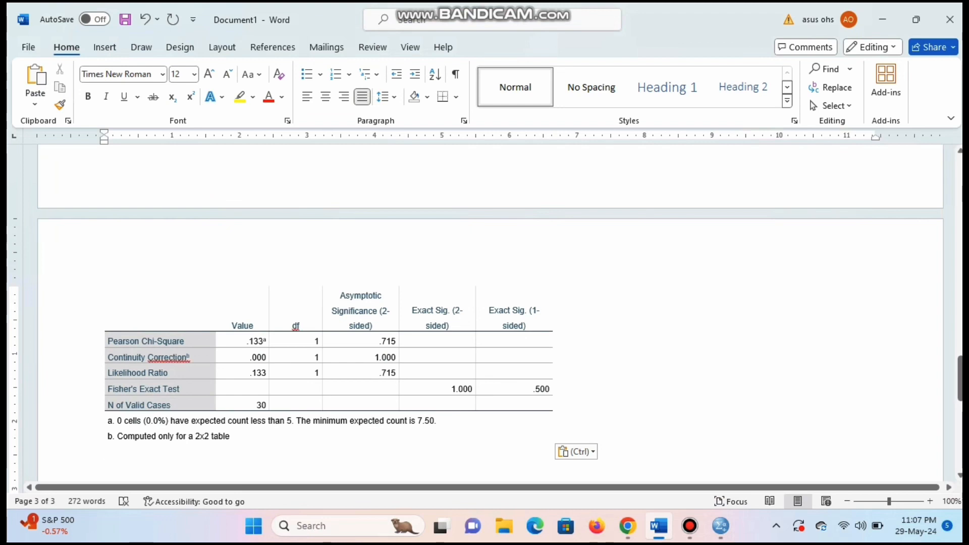
- Look through the pasted Crosstabs output in the Word document, including the Notes table near its beginning
scroll(484, 313, "up", 12)
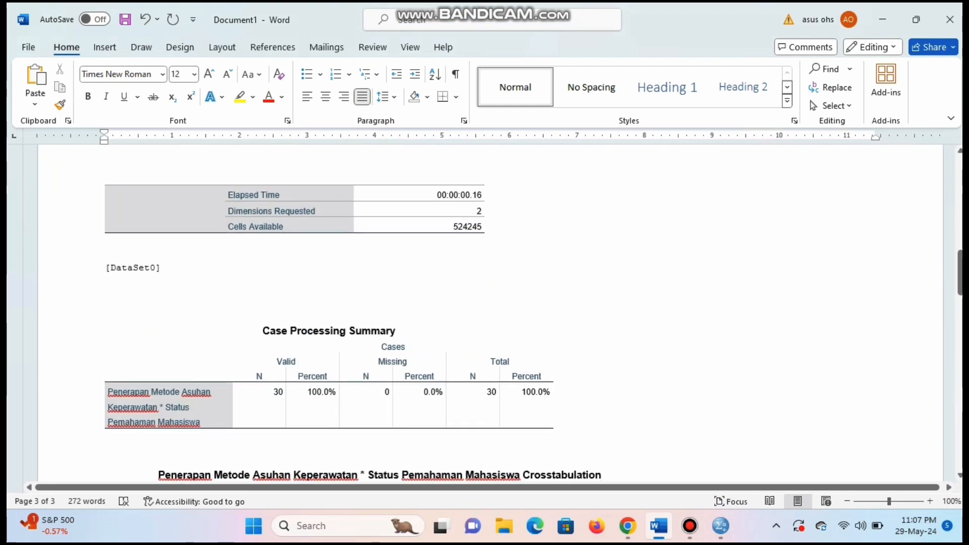
scroll(484, 313, "up", 10)
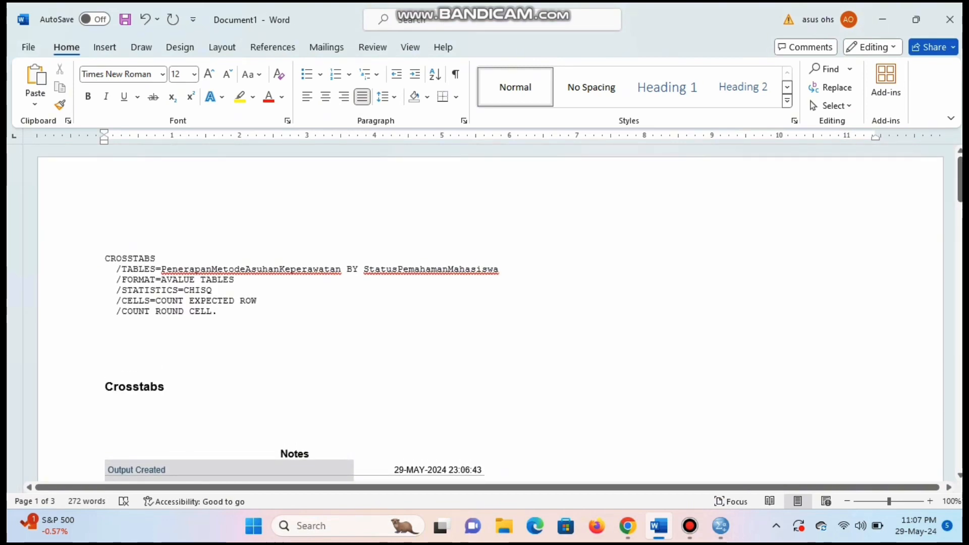
scroll(484, 313, "down", 6)
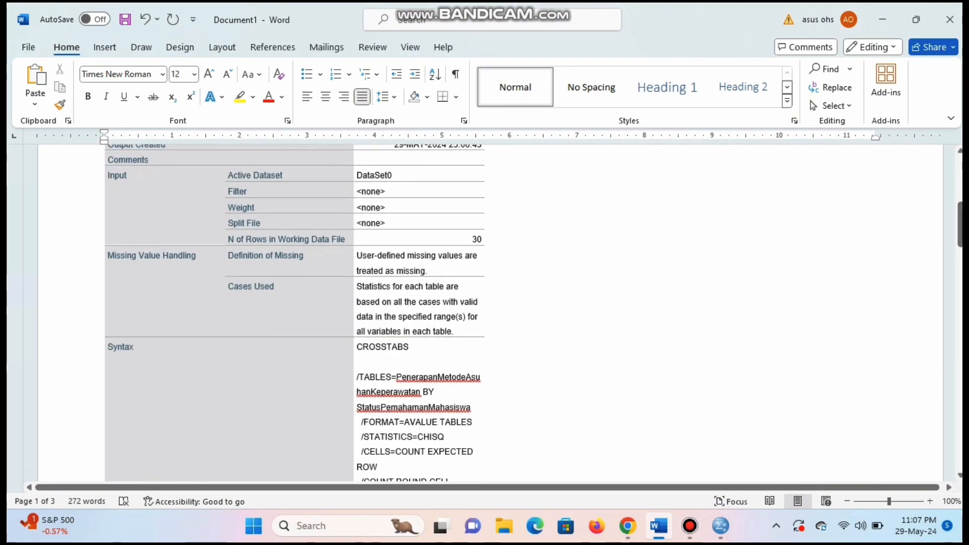
- Insert blank lines before the Chi-Square Tests heading so that it sits on the next page with its table
scroll(484, 313, "down", 5)
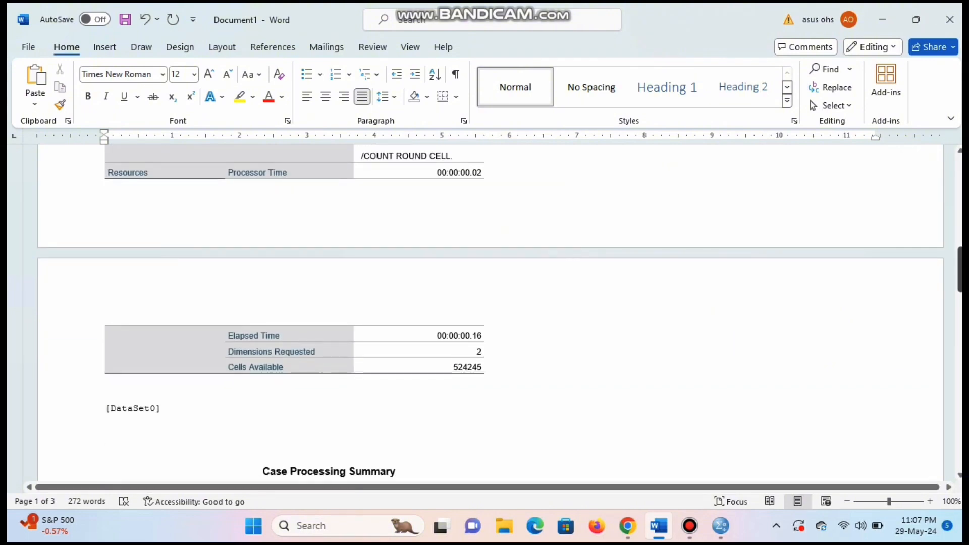
scroll(485, 313, "down", 5)
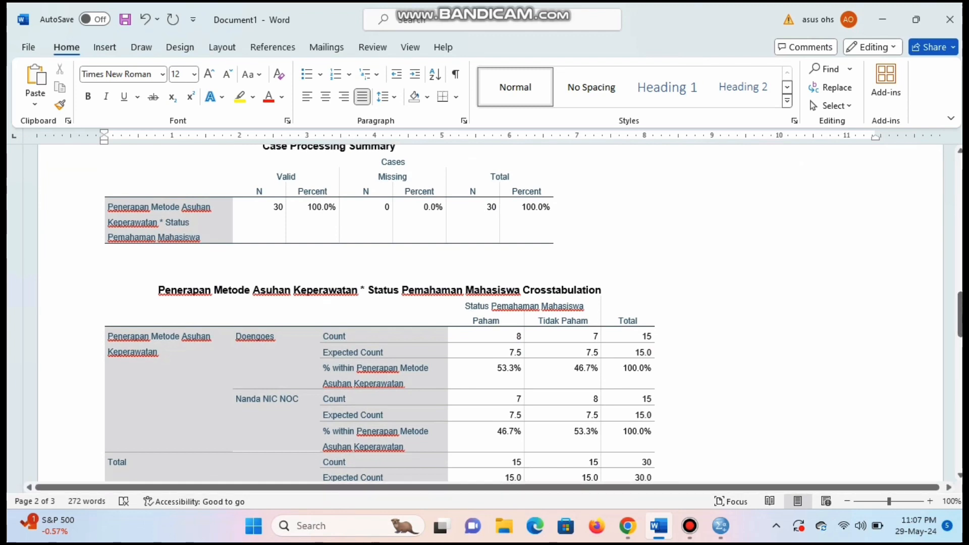
scroll(484, 313, "down", 6)
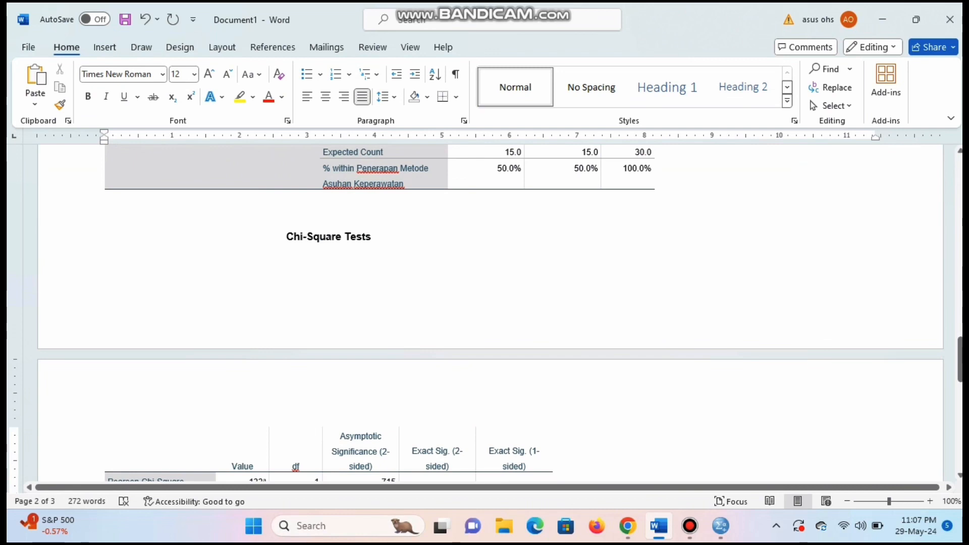
left_click(286, 236)
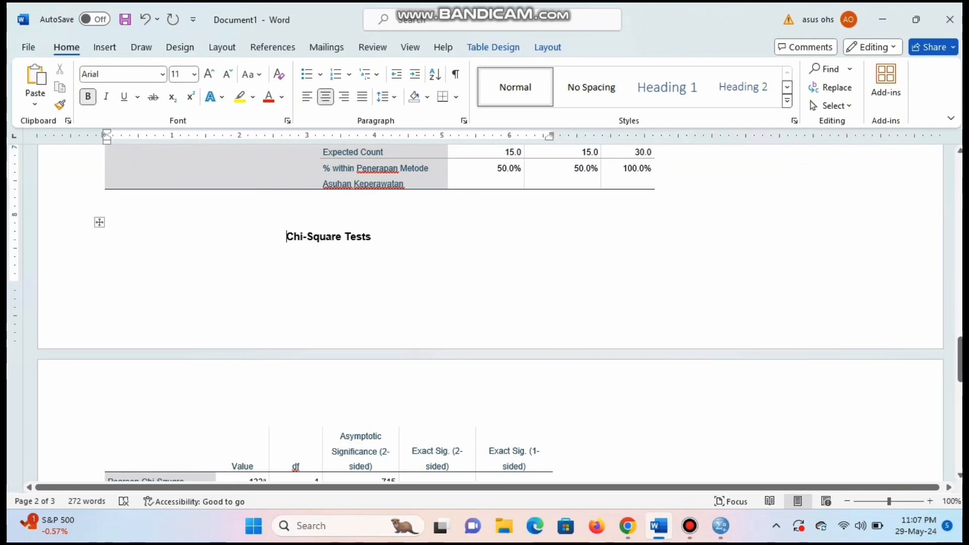
key("Return")
key("Return")
key("Return")
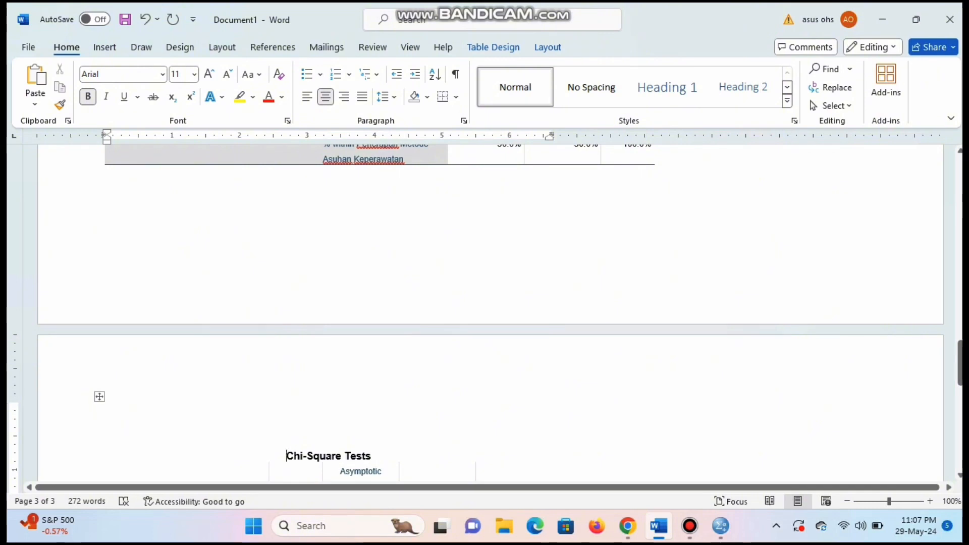
scroll(484, 313, "down", 6)
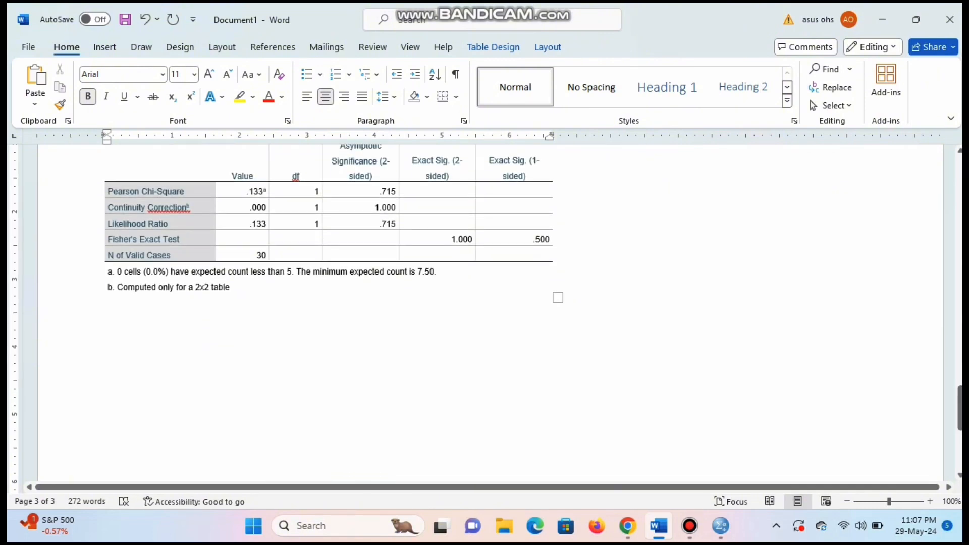
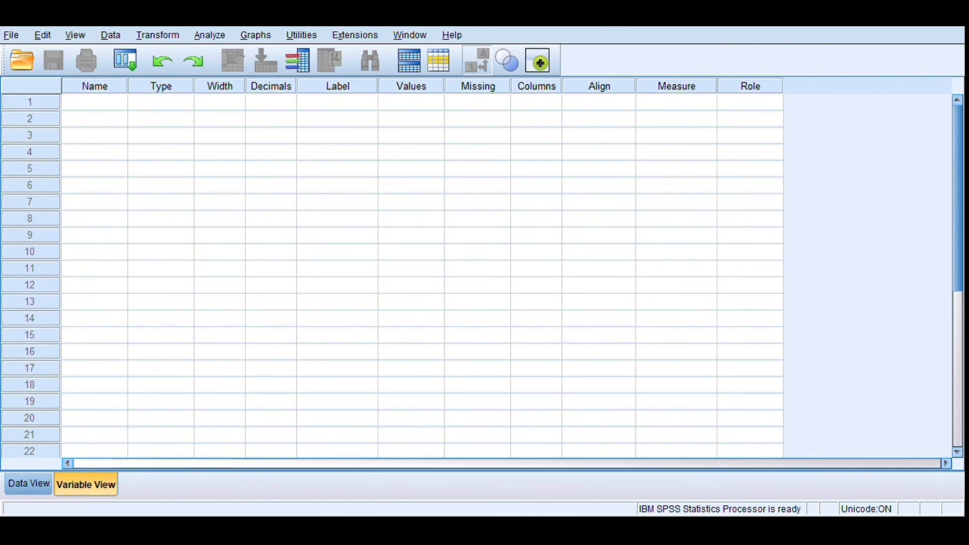
- Switch to the empty SPSS Variable View and name the first variable PenerapanMetode
type("pe")
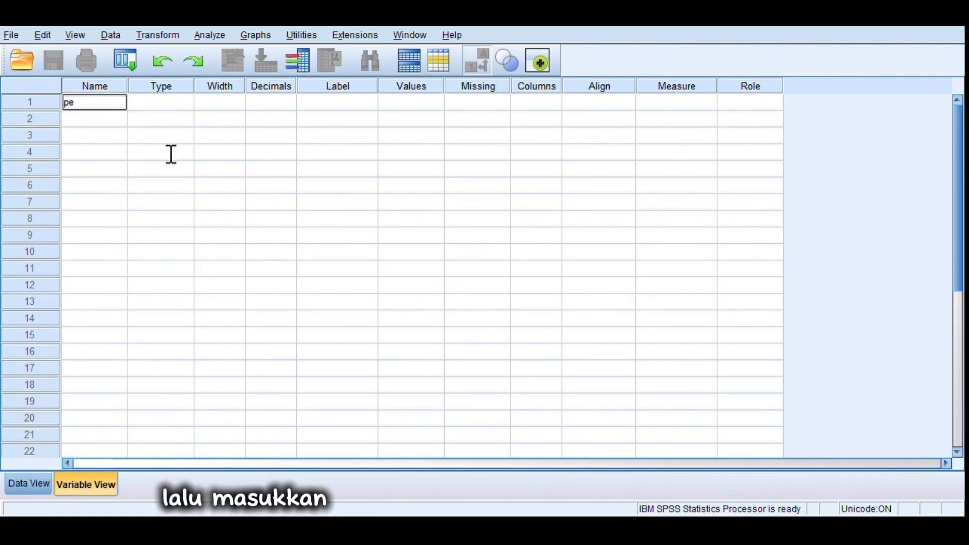
key("BackSpace")
key("BackSpace")
type("Pene")
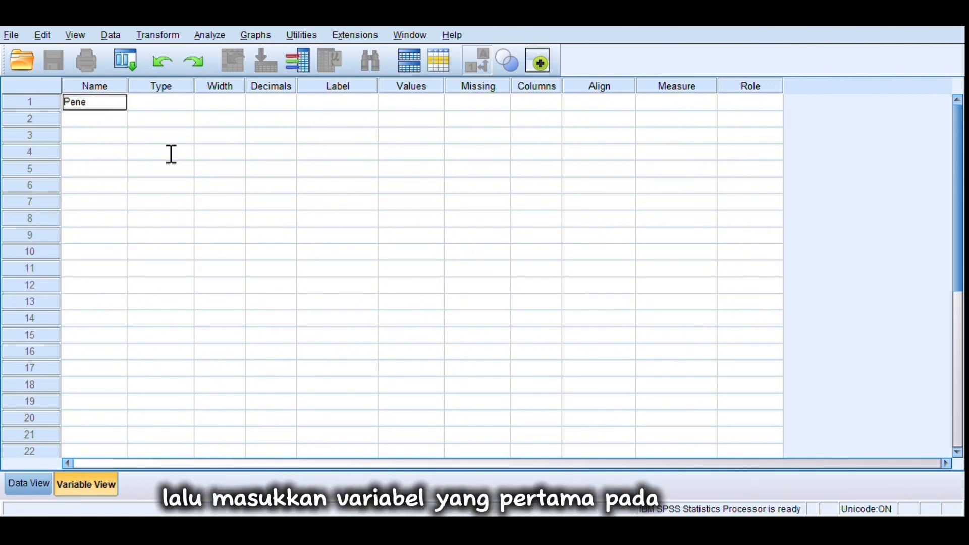
type("rapan")
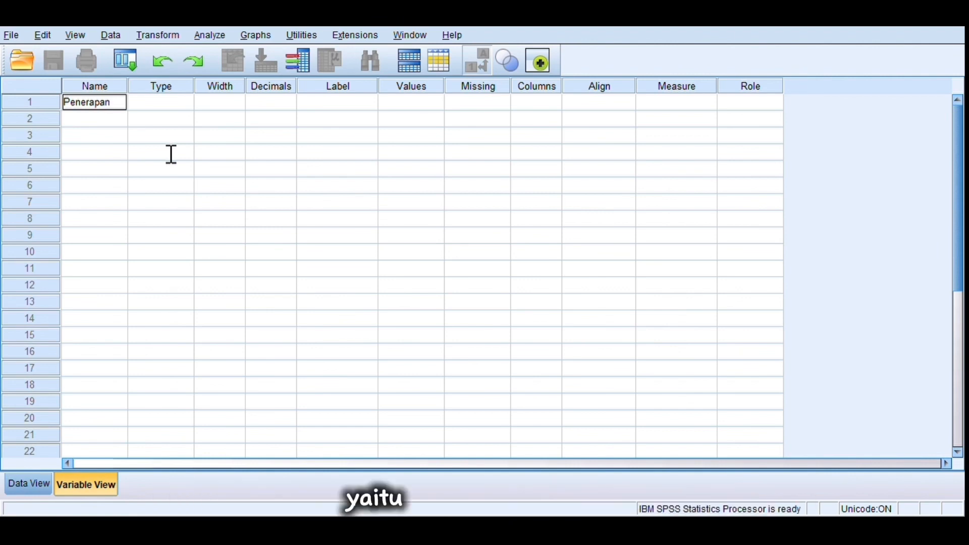
type("Metode")
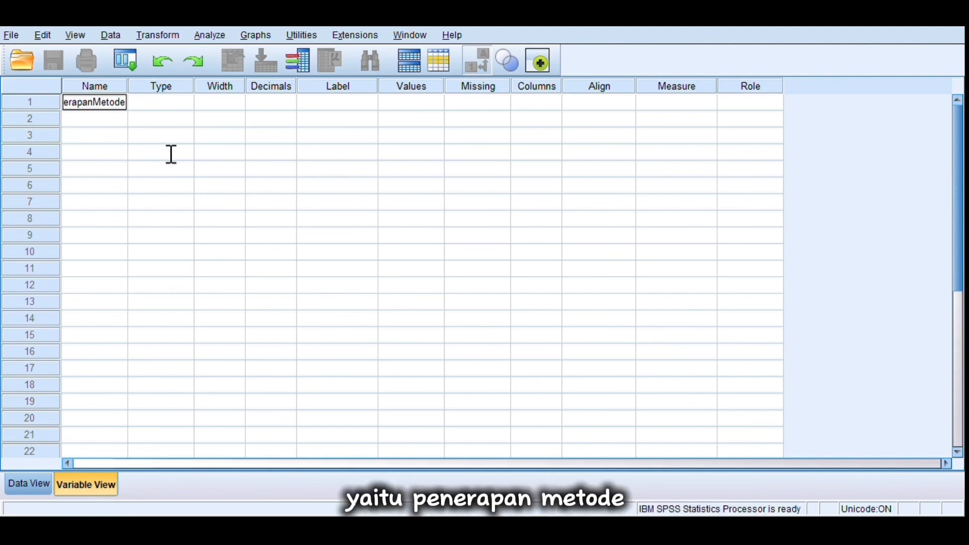
key("Return")
- Name the second variable StatusPemahaman and set the type of both variables to String
type("S")
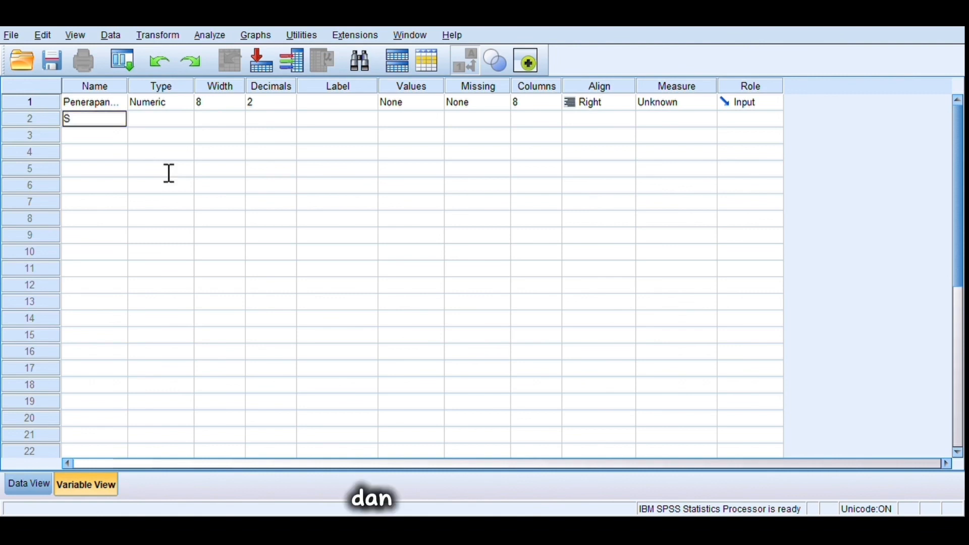
type("tatus")
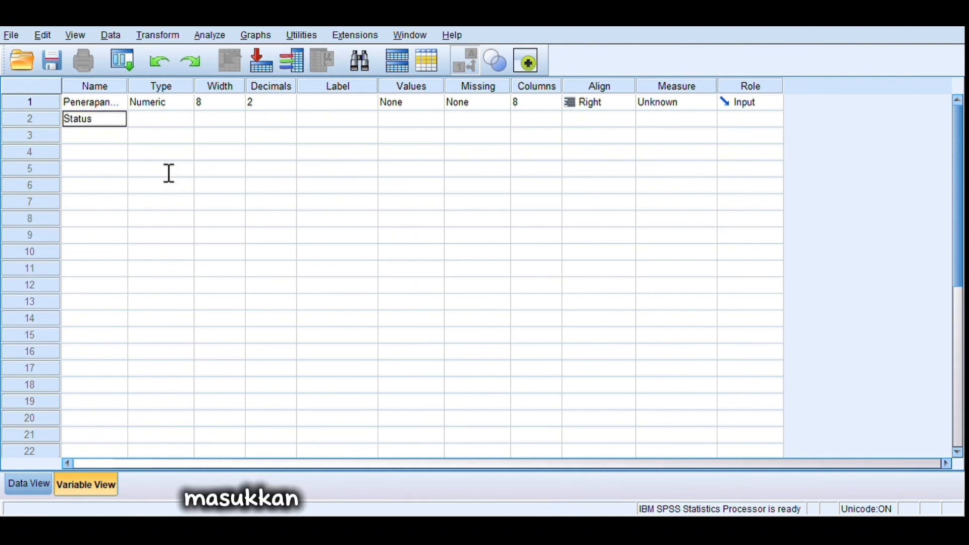
type("Pemah")
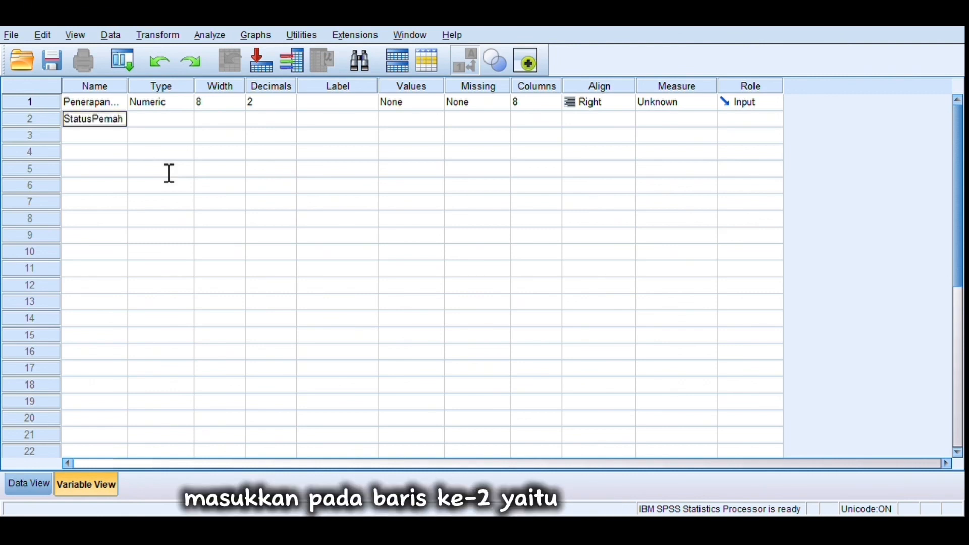
type("aman")
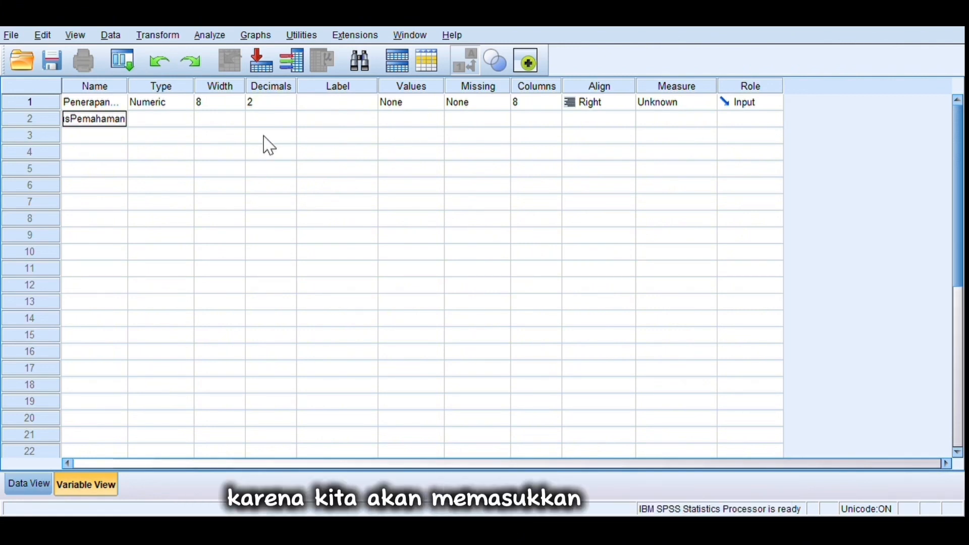
key("Return")
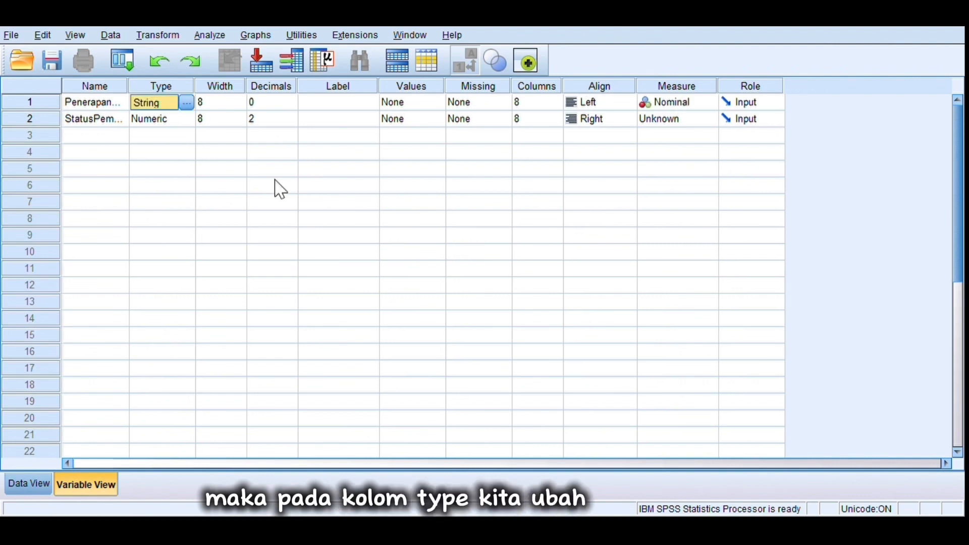
key("Down")
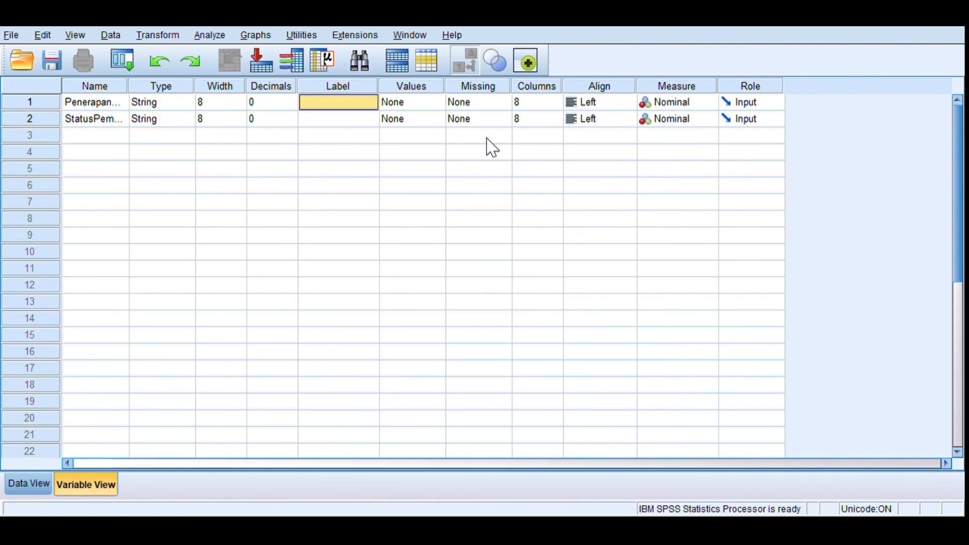
- Give the first variable the label "Penerapan Metode Asuhan Keperawatan"
type("Pen")
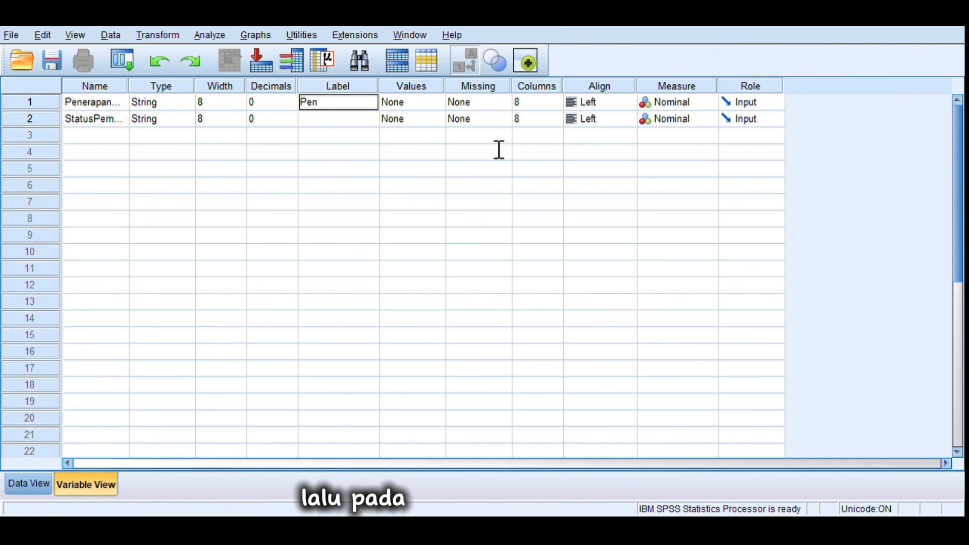
type("erapan M")
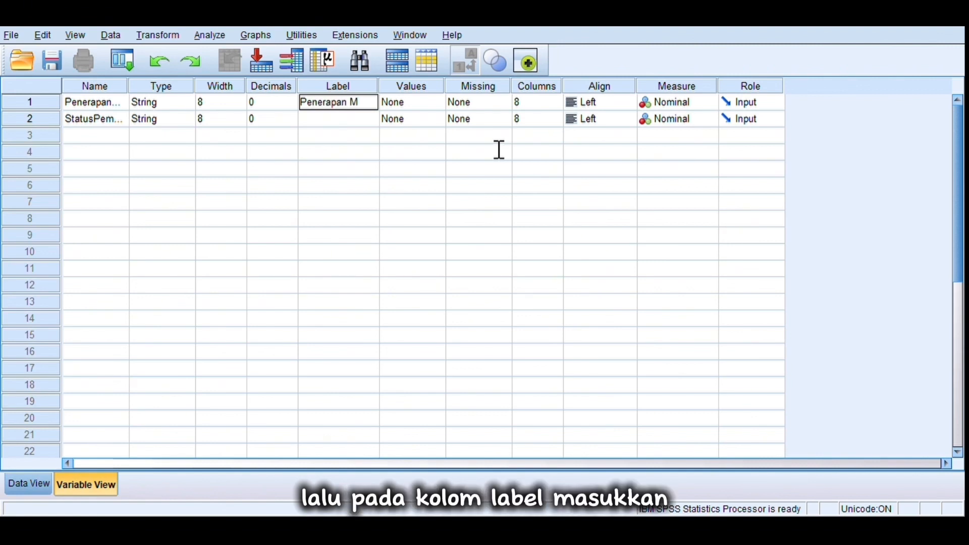
type("etode A")
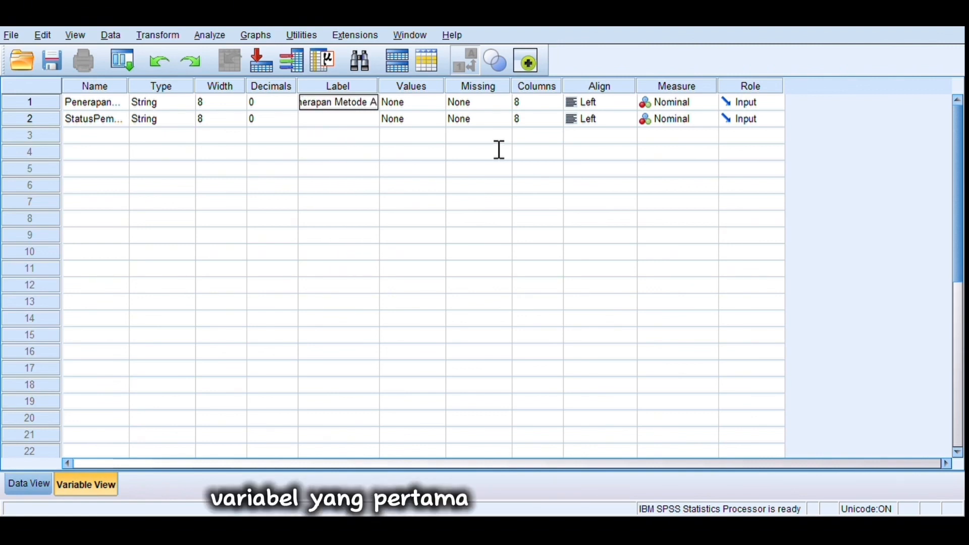
type("suhan K")
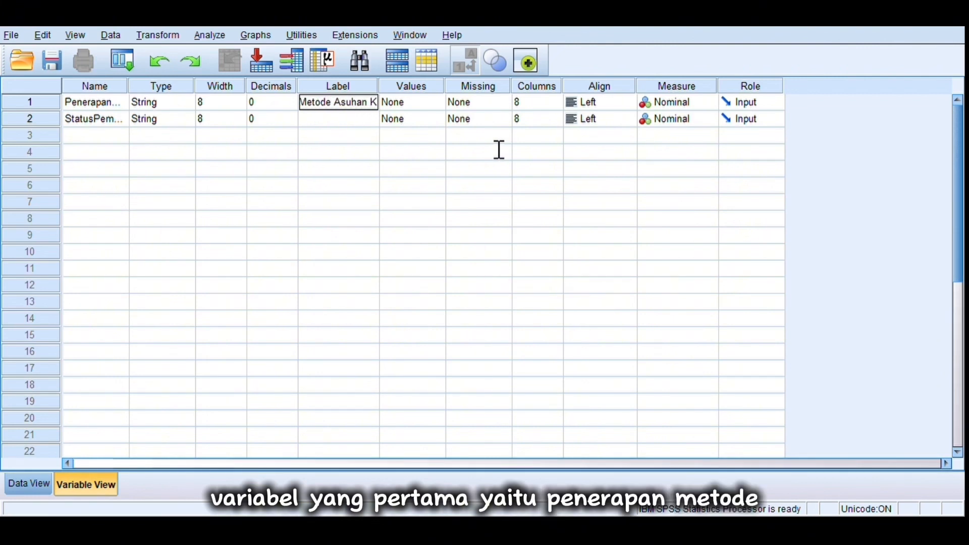
type("eper")
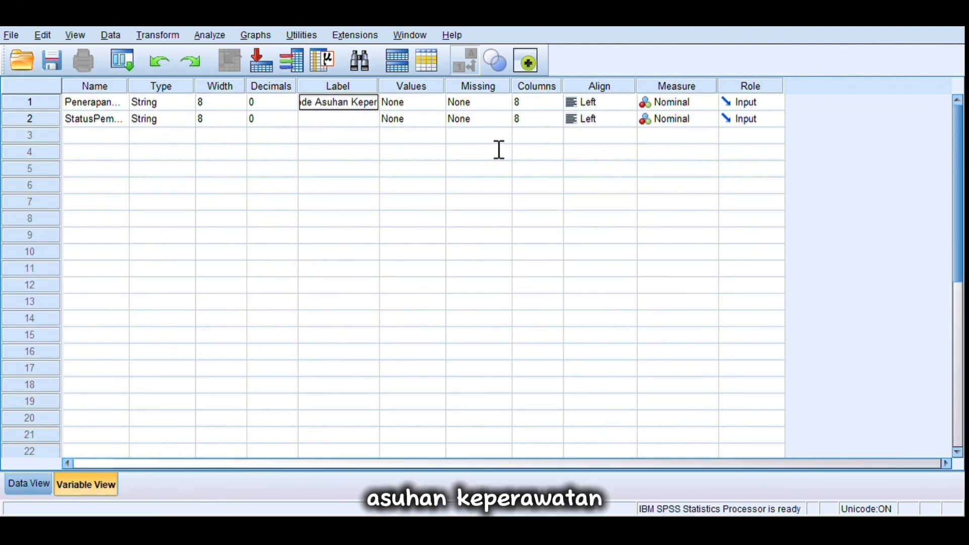
type("awatan")
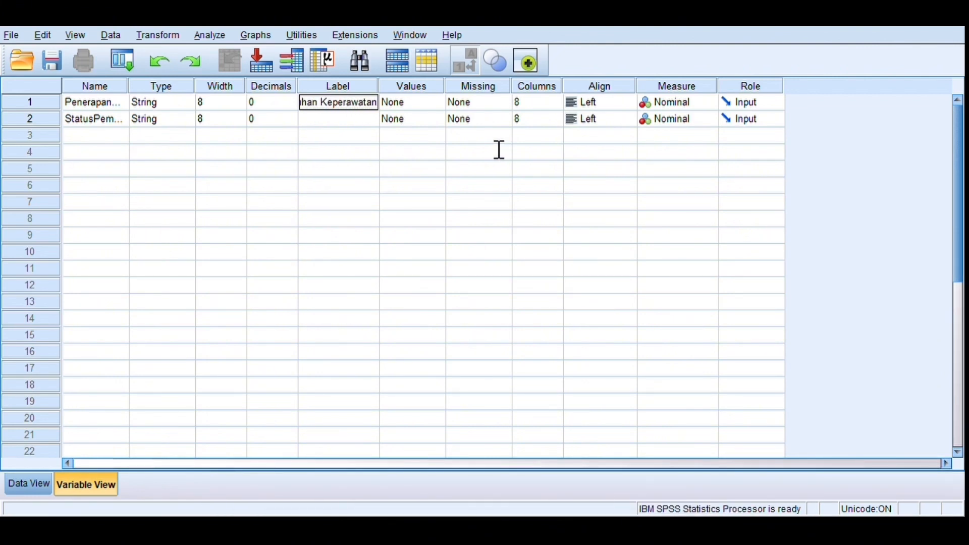
- Give the second variable the label "Status Pemahaman Mahasiswa"
key("Return")
type("Status")
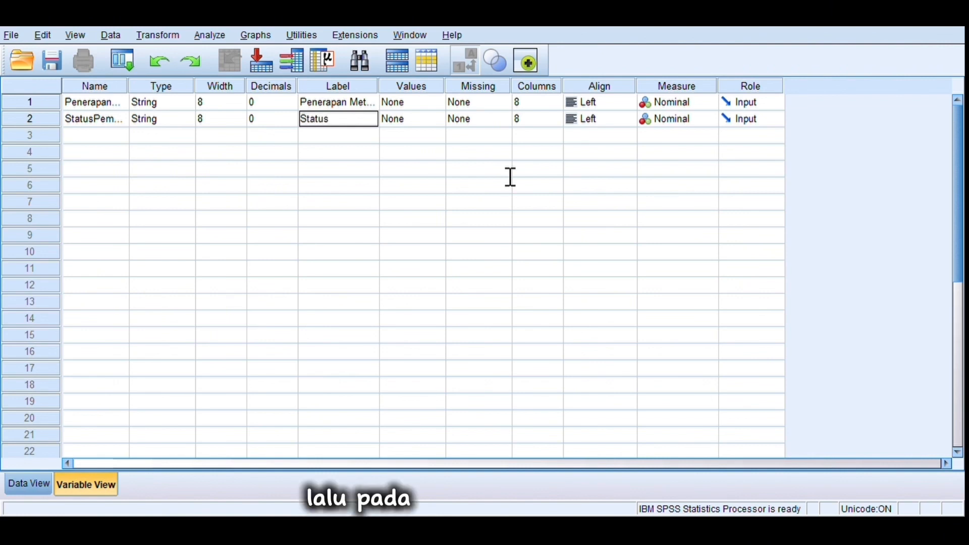
type(" Pem")
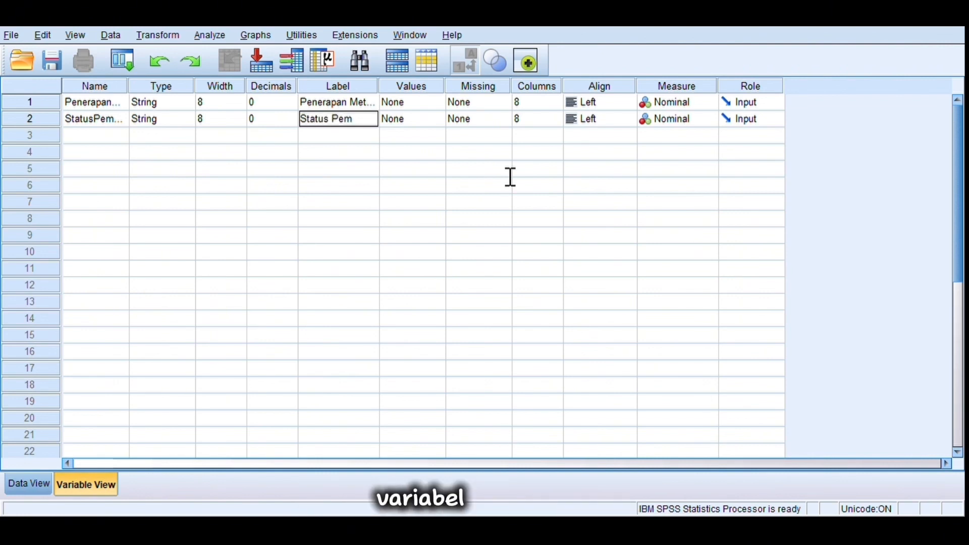
type("ahama")
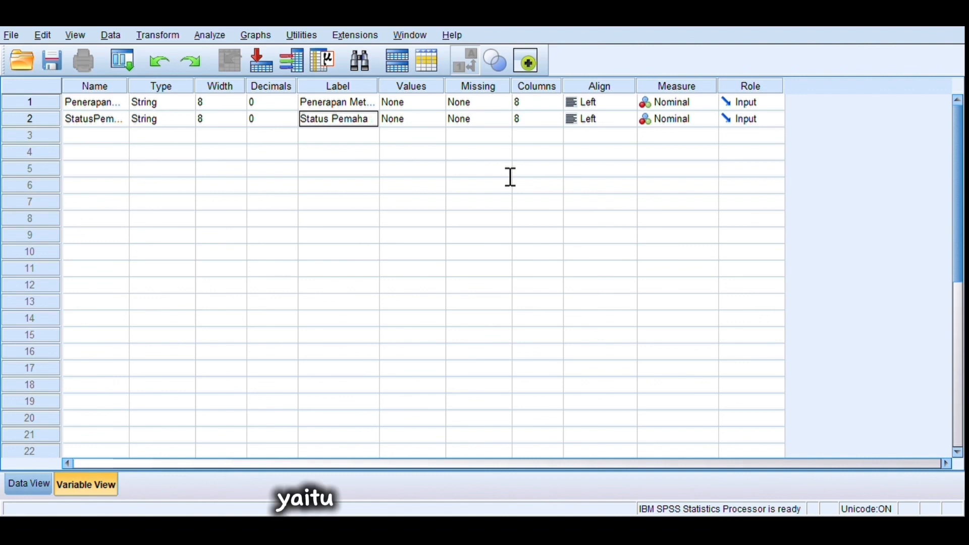
type("n Mahasis")
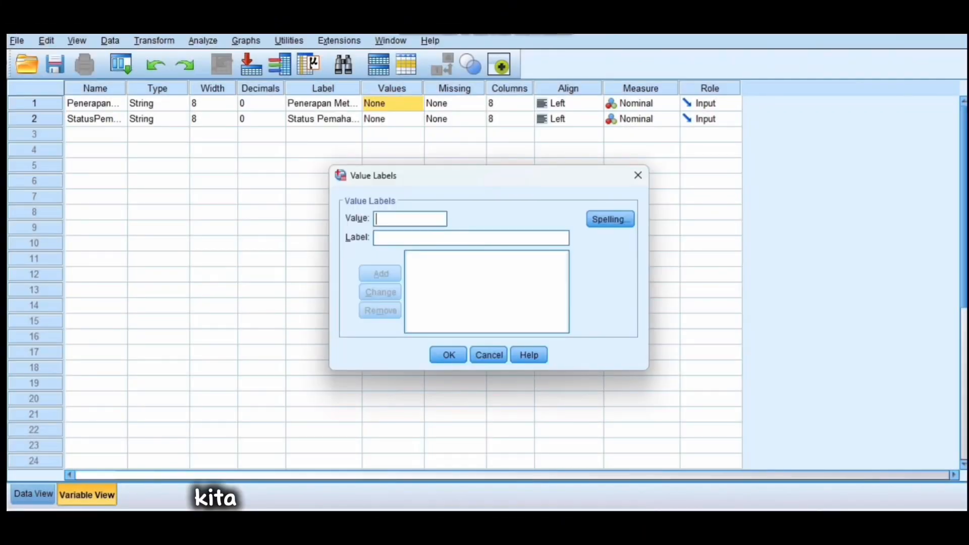
- Define the first variable's value labels as 1 = Doengoes and 2 = Nanda NIC NOC
type("1")
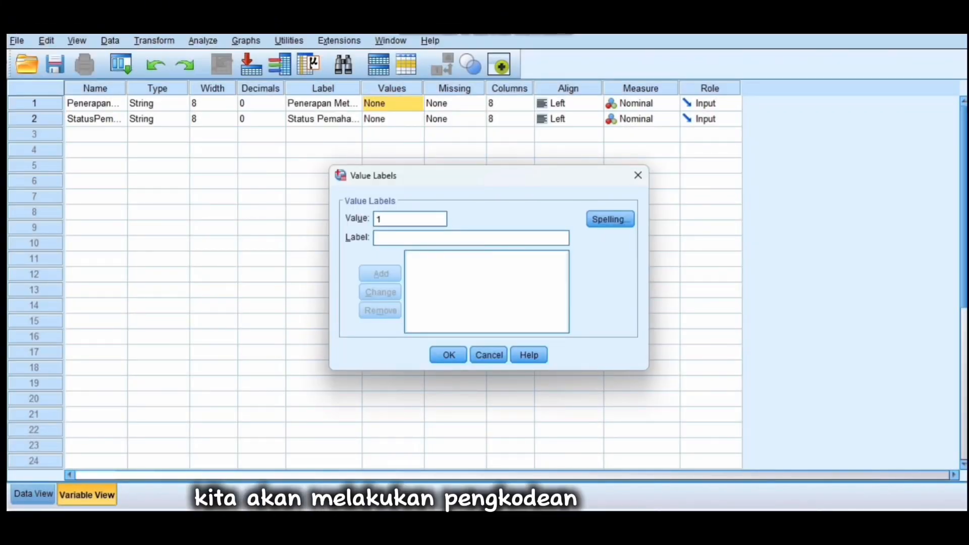
key("Tab")
type("Do")
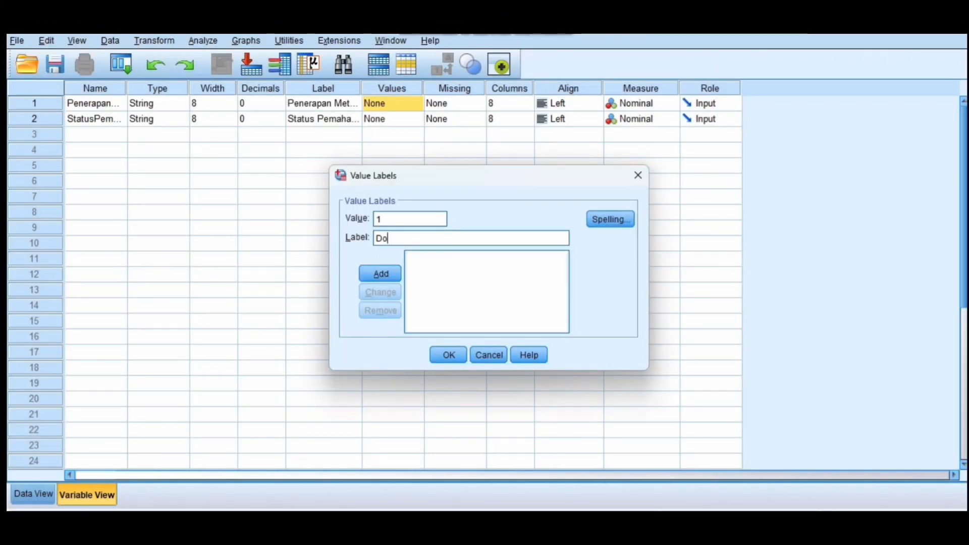
type("engoes")
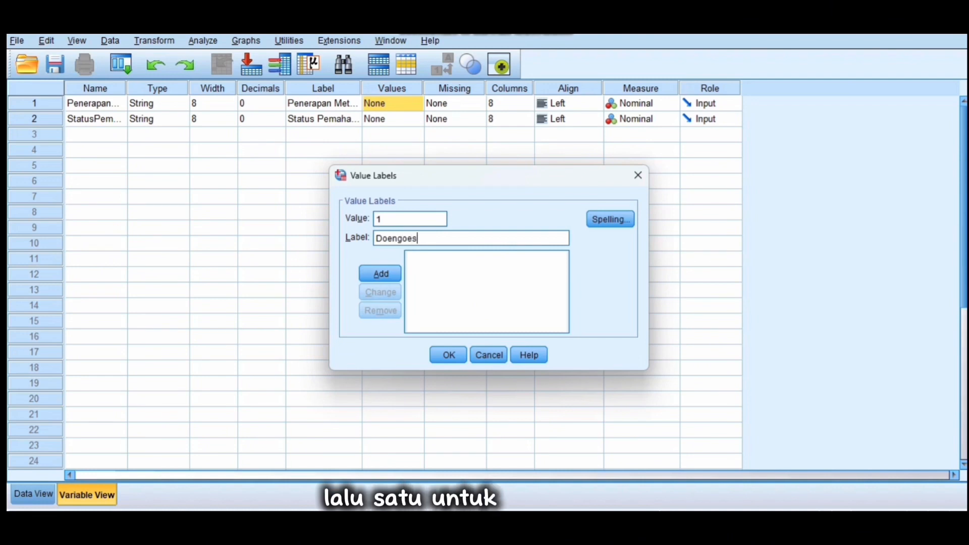
key("Return")
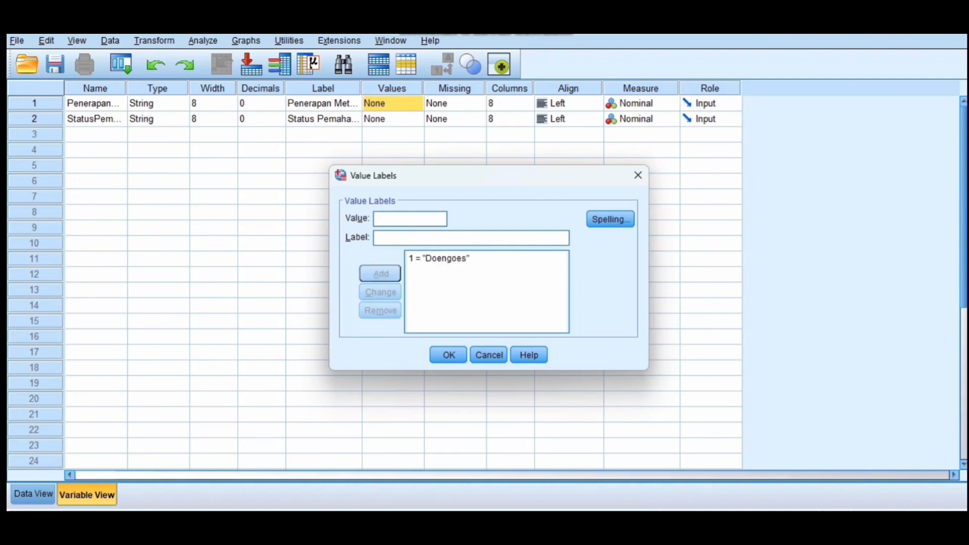
type("Nanda NIC")
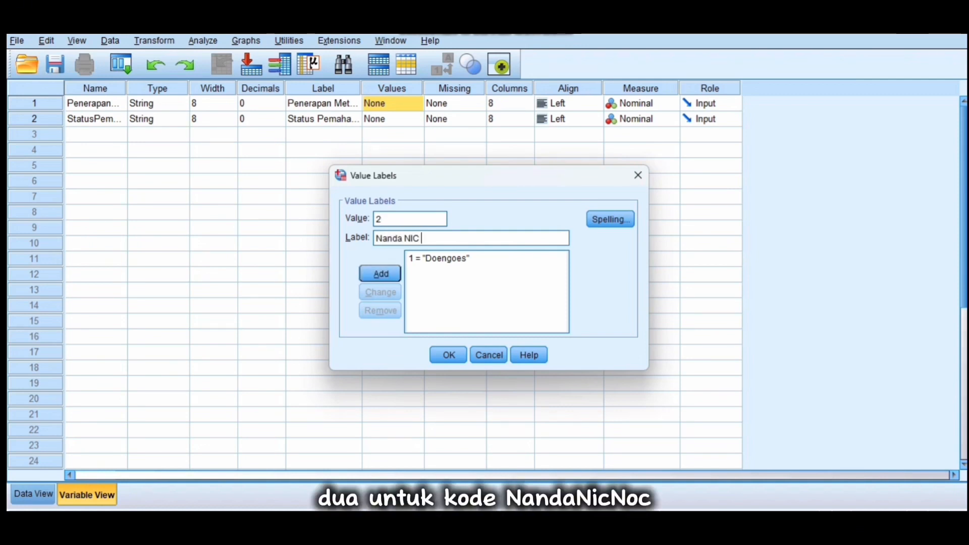
type(" NOC")
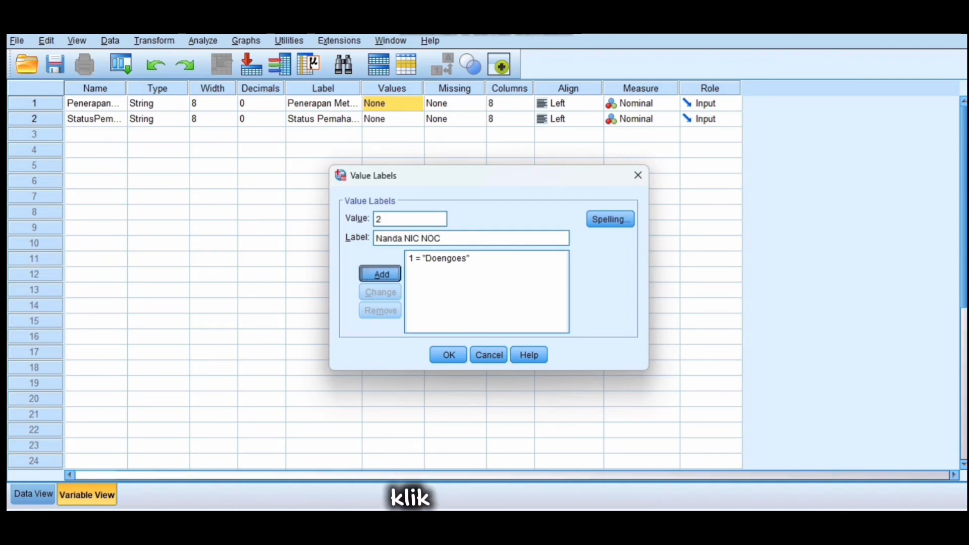
key("Return")
key("Return")
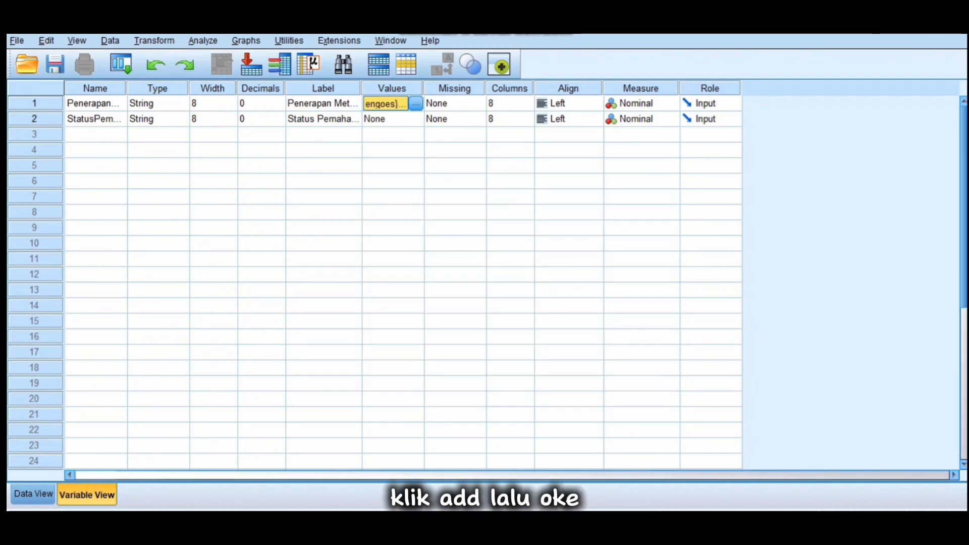
- Define the second variable's value labels as 1 = Paham and 2 = Tidak Paham
left_click(385, 118)
left_click(416, 119)
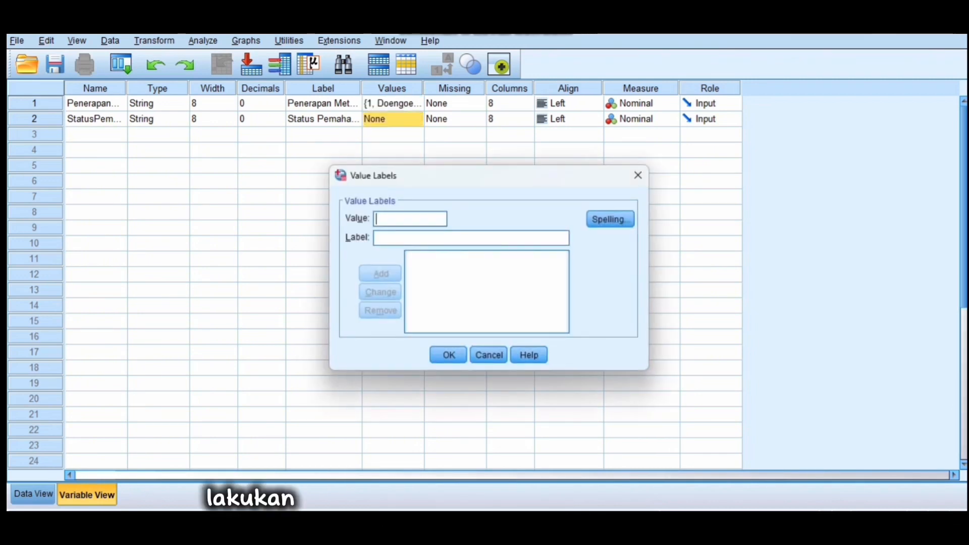
type("1")
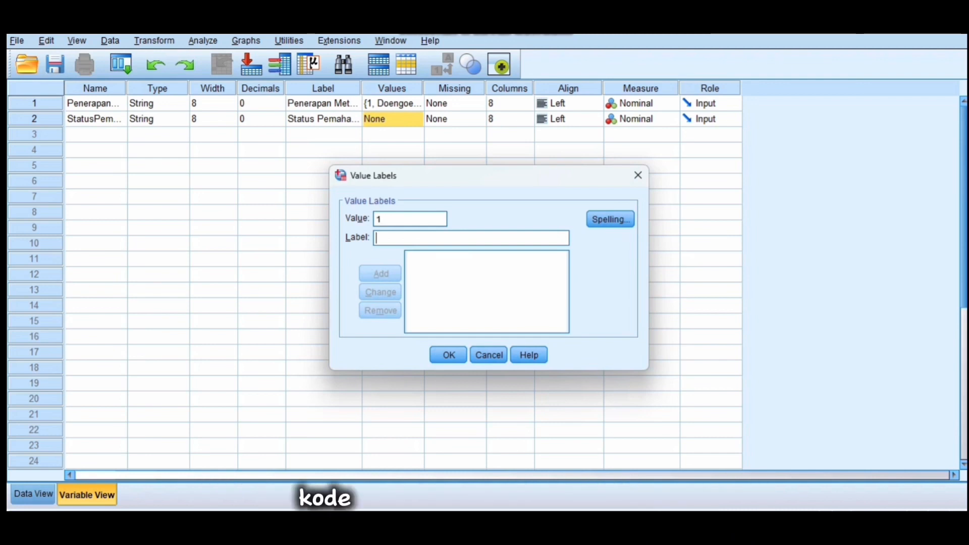
key("Tab")
type("P")
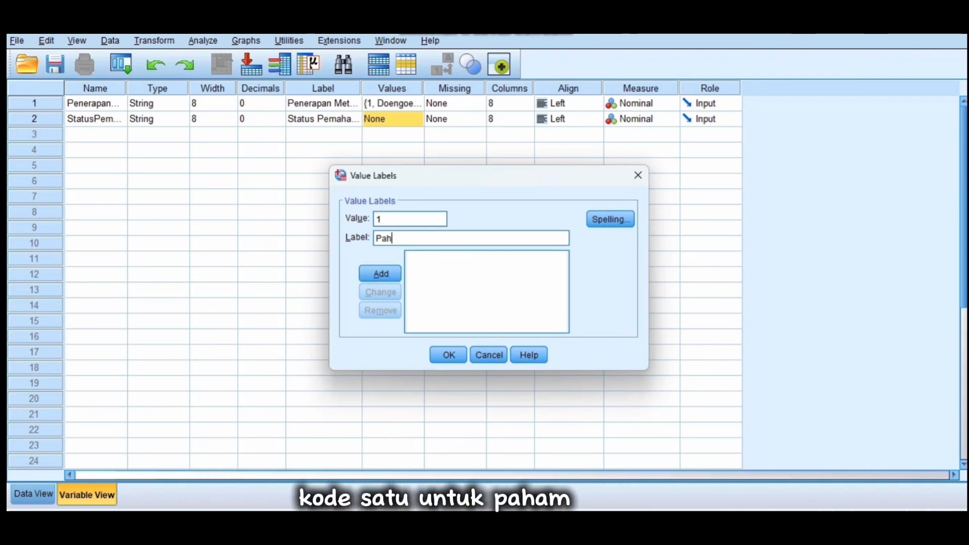
key("alt+a")
type("2")
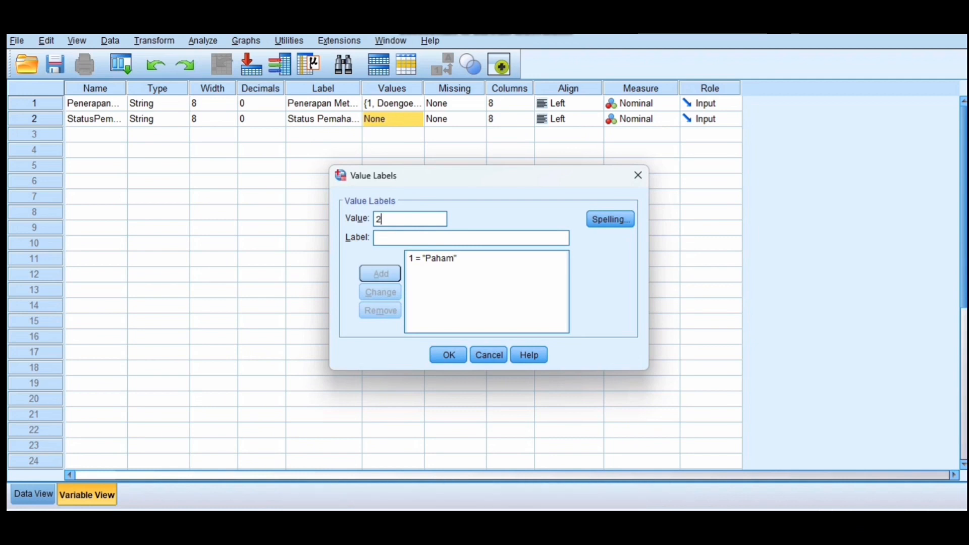
key("Tab")
type("Tid")
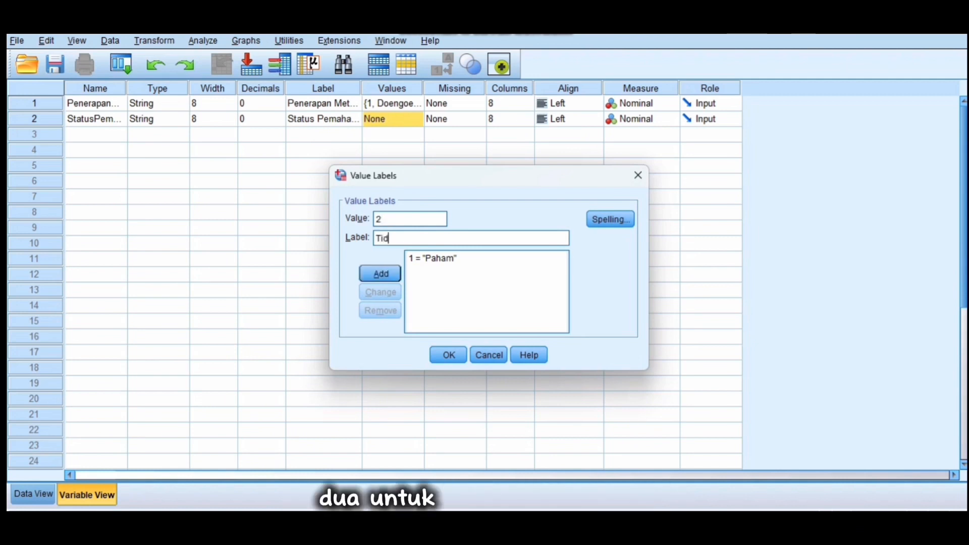
type("ak Paham")
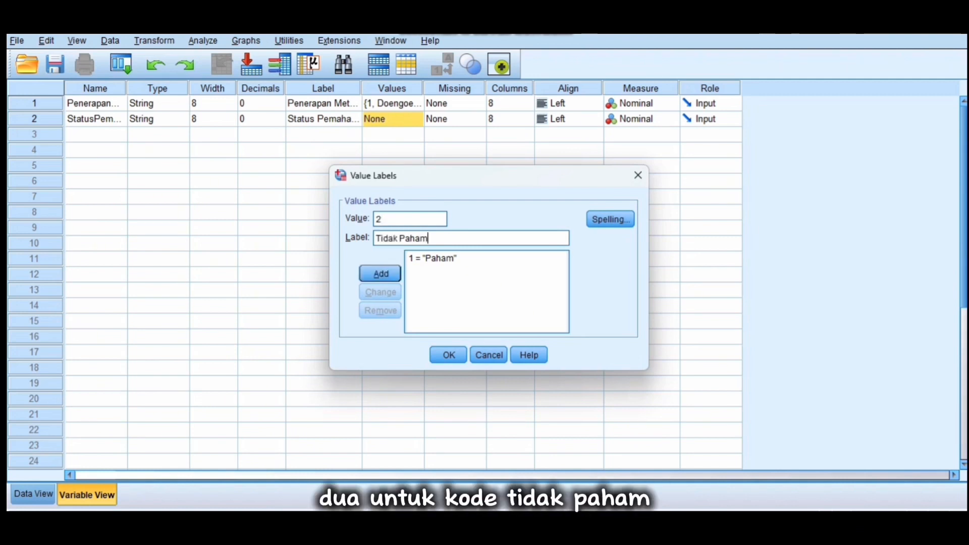
key("alt+a")
key("Return")
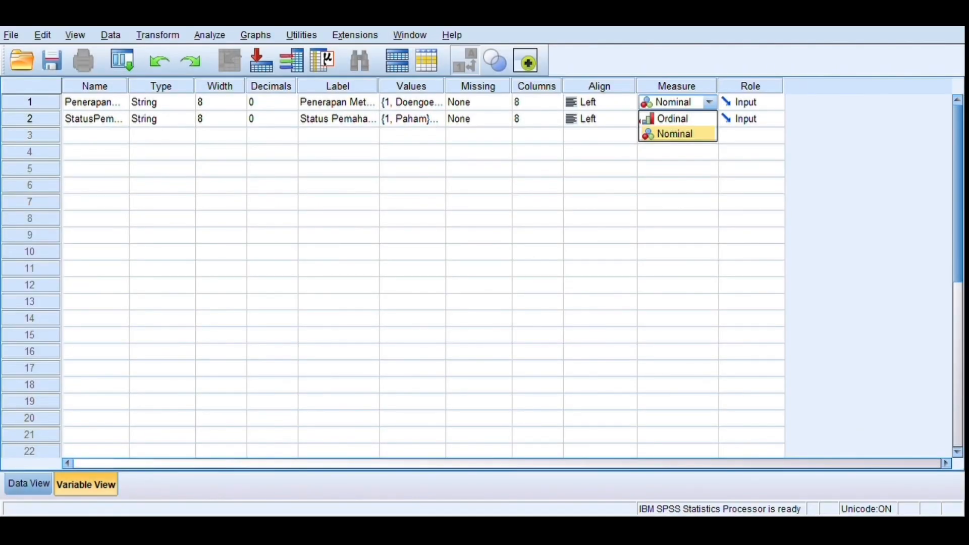
- Set the measurement level to Nominal for the first variable and Ordinal for the second variable
key("Return")
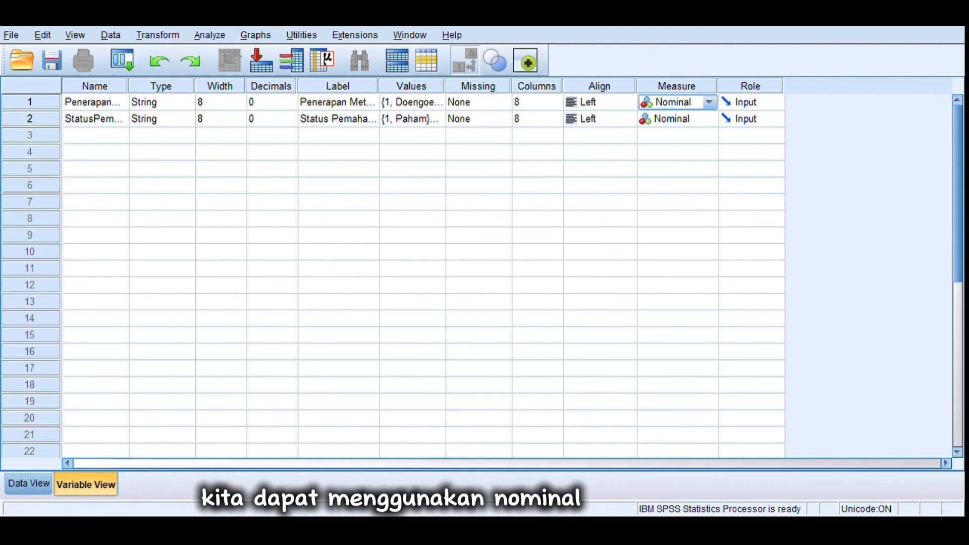
left_click(709, 102)
left_click(671, 118)
left_click(671, 134)
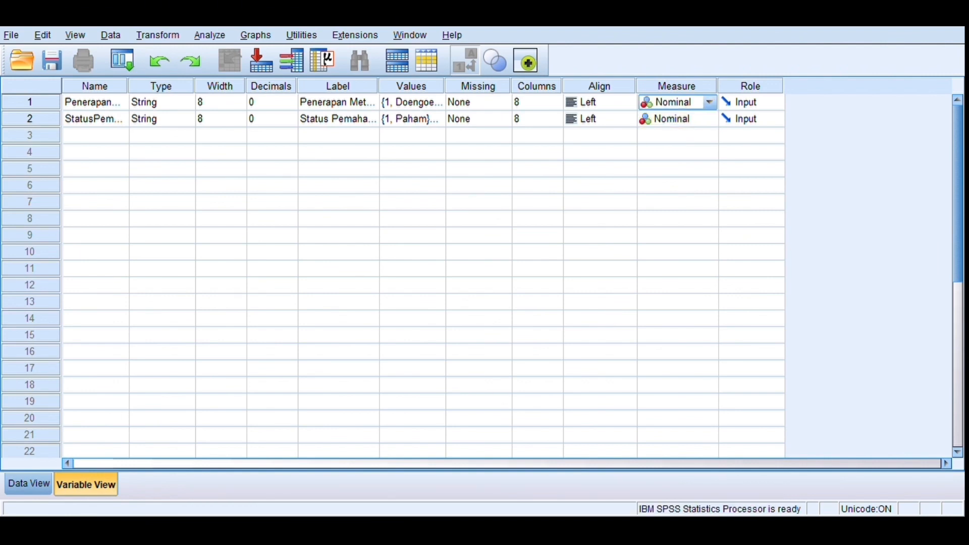
left_click(676, 118)
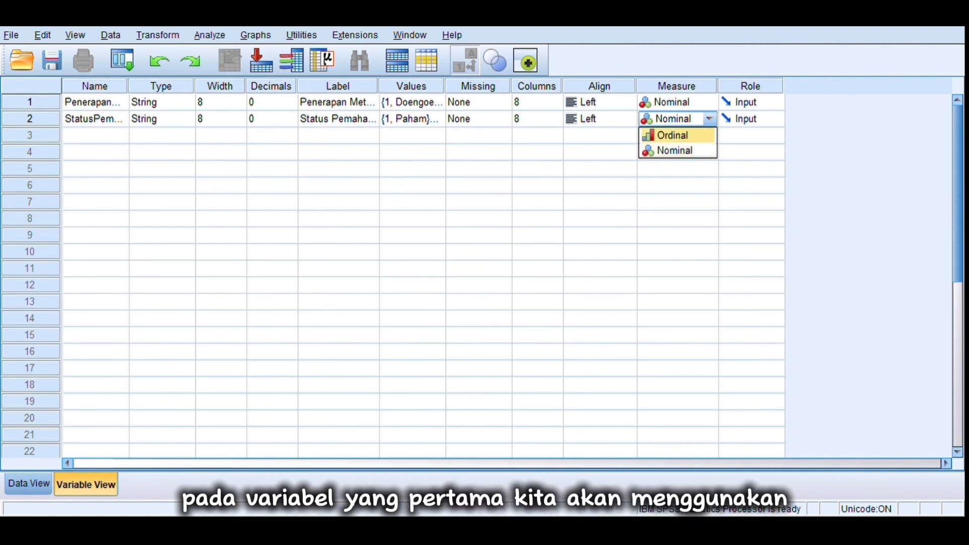
left_click(672, 135)
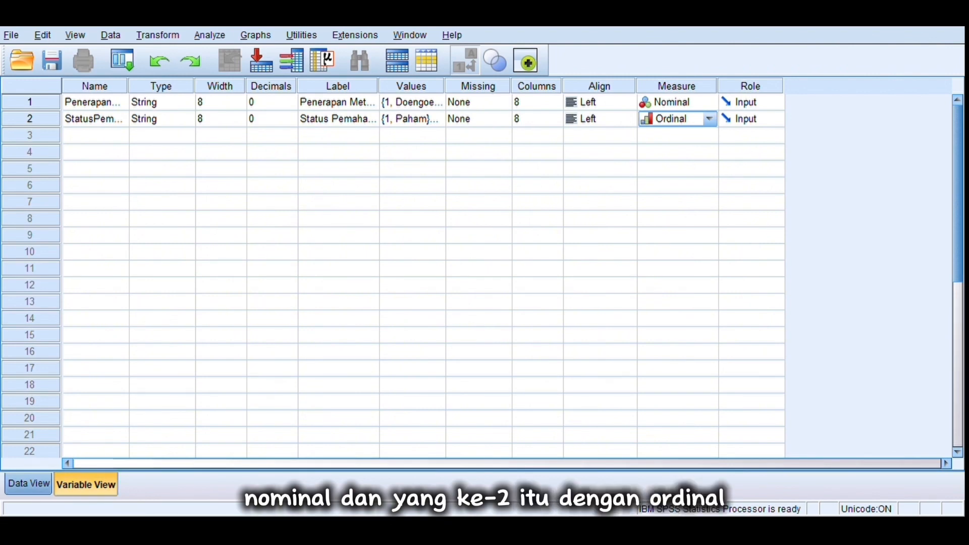
- In the data sheet, enter the PenerapanMetode codes 1, 1, 1, 2, 1, 2, 2, 2 for cases 1 to 8
key("ctrl+t")
type("1")
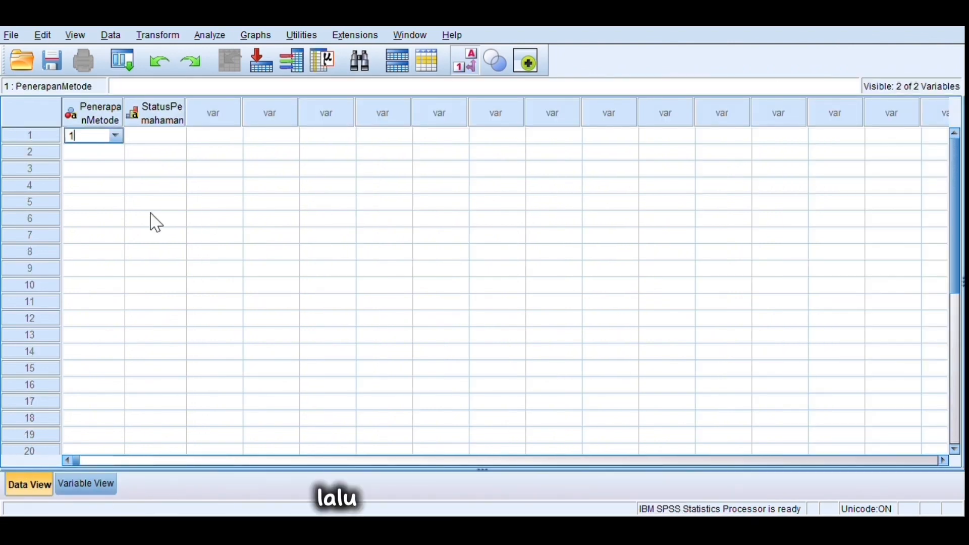
key("Return")
type("1")
key("Return")
type("1")
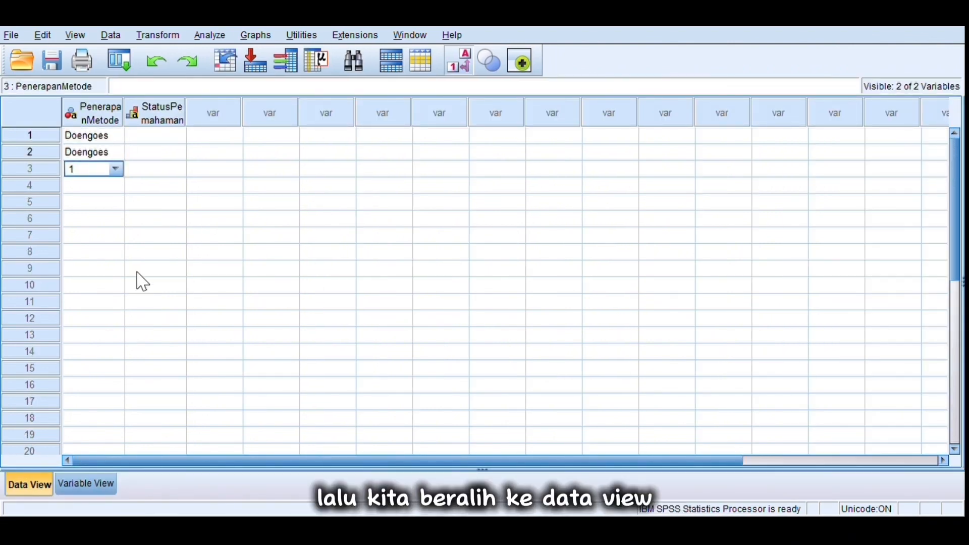
key("Return")
type("2")
key("Return")
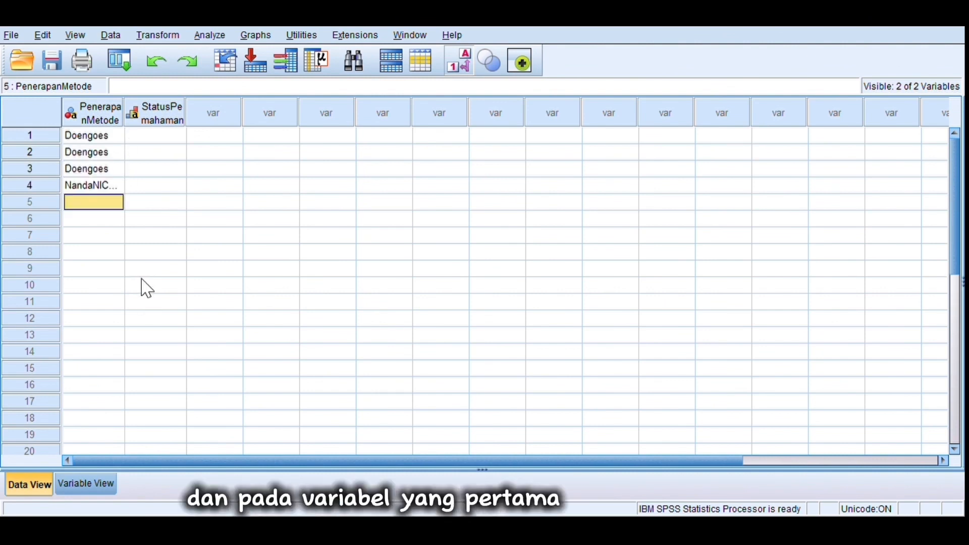
type("1")
key("Return")
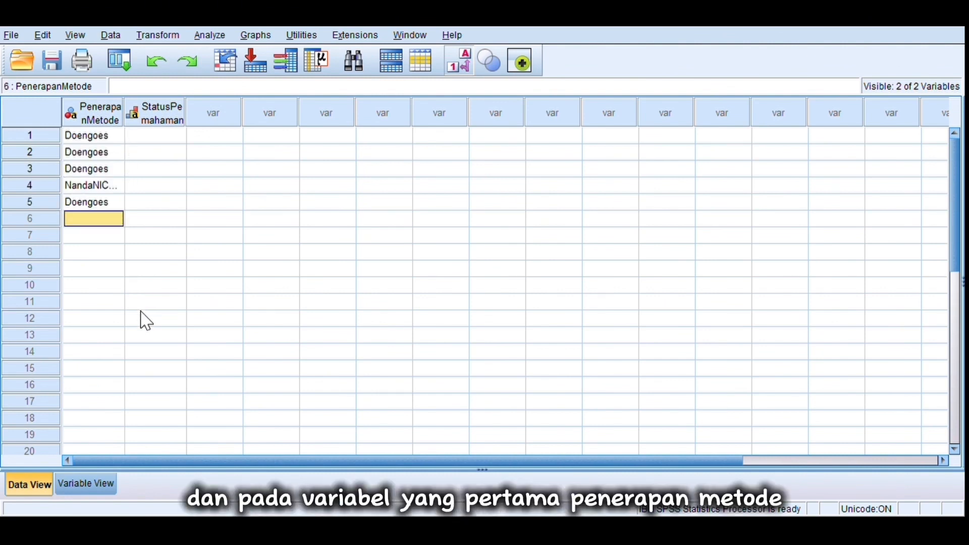
type("2")
key("Return")
type("2")
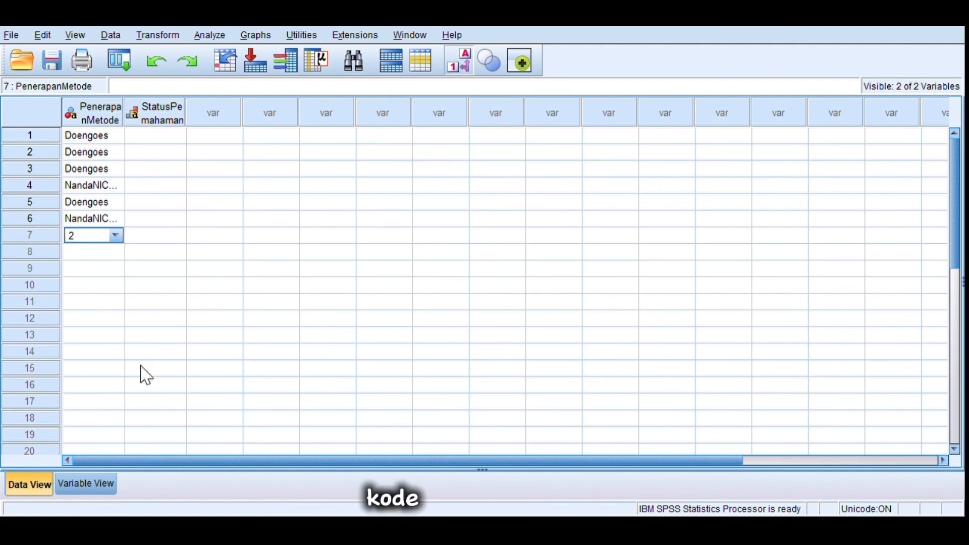
key("Return")
type("2")
key("Return")
- Fill PenerapanMetode for cases 9 to 30 with alternating codes 1 and 2, starting with 1
type("1")
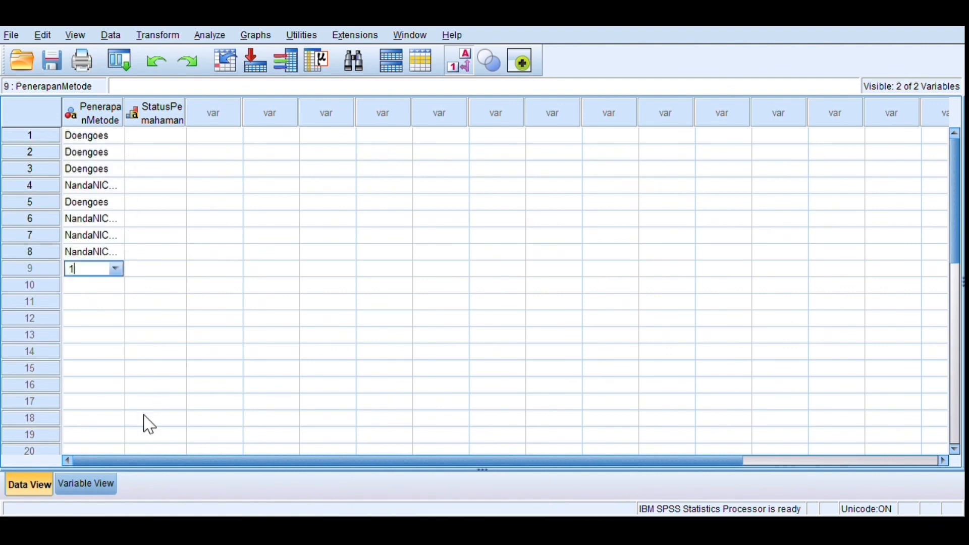
key("Return")
type("2")
key("Return")
type("1")
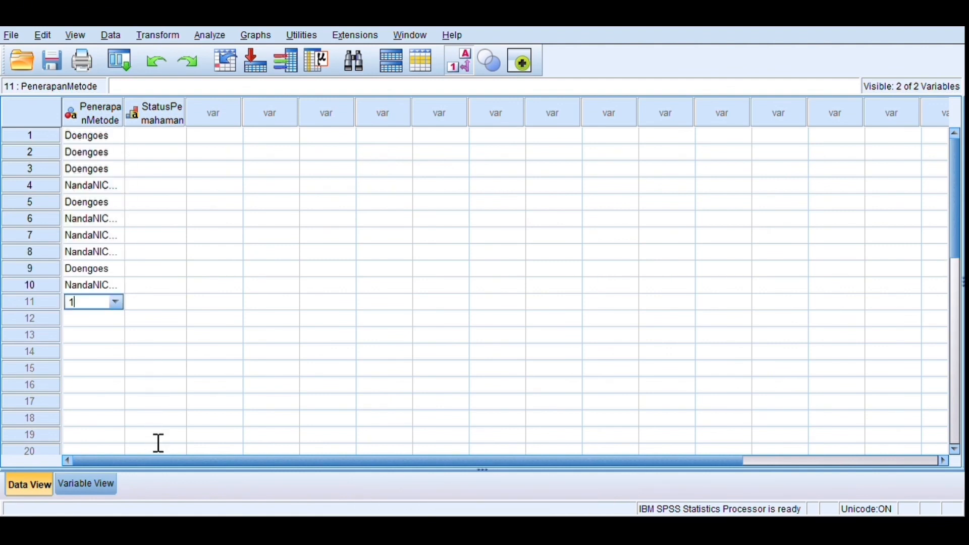
key("Return")
type("2")
key("Return")
type("1")
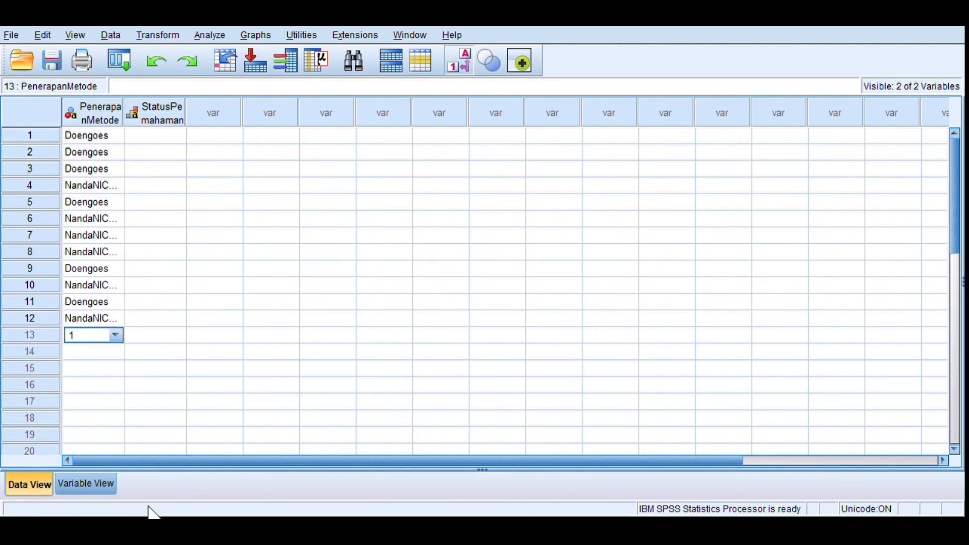
key("Return")
type("2")
key("Return")
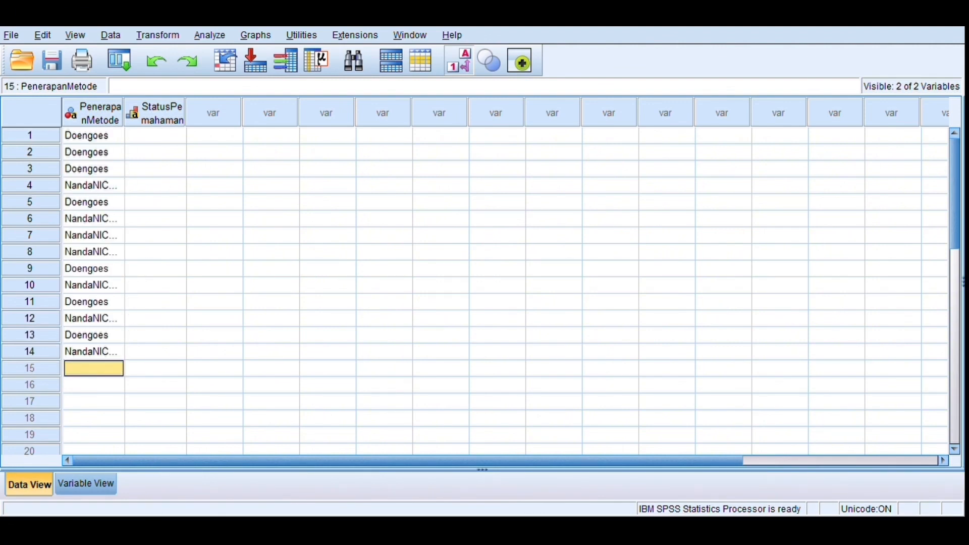
type("1")
key("Return")
type("2")
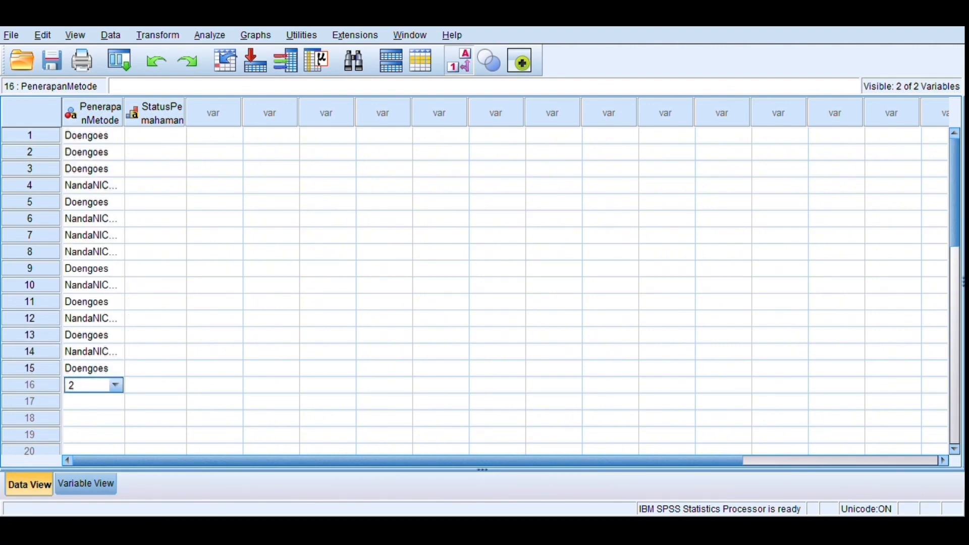
key("Return")
type("1")
key("Return")
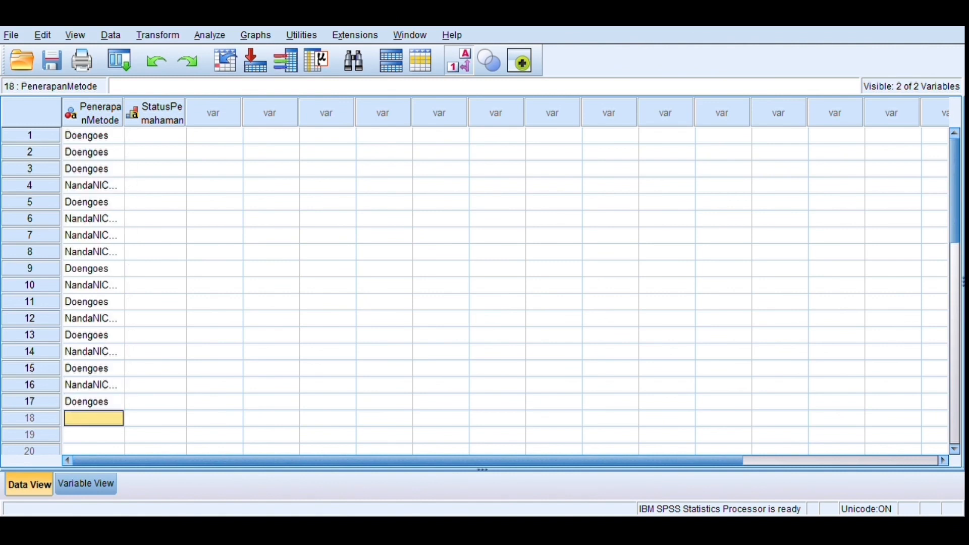
type("2")
key("Return")
type("1")
key("Return")
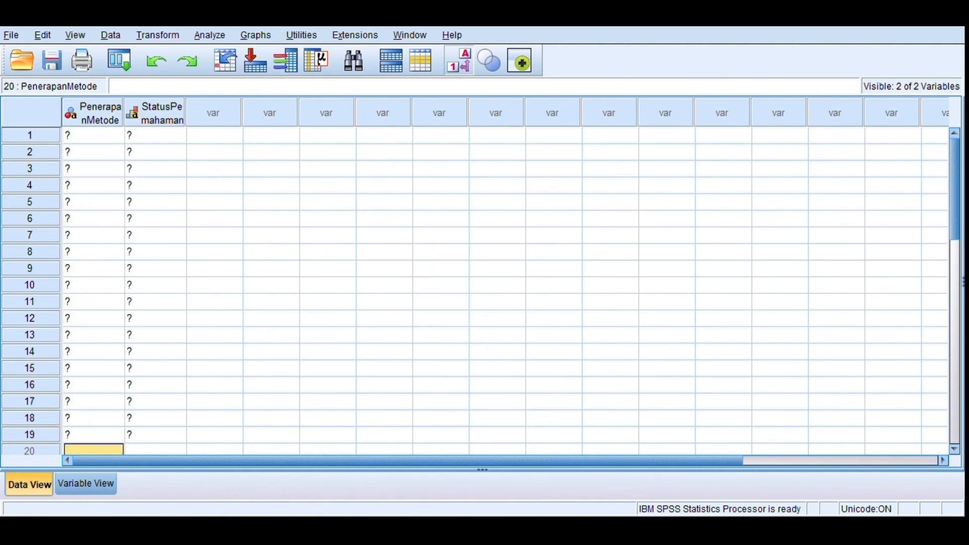
type("2")
key("Return")
type("1")
key("Return")
type("2")
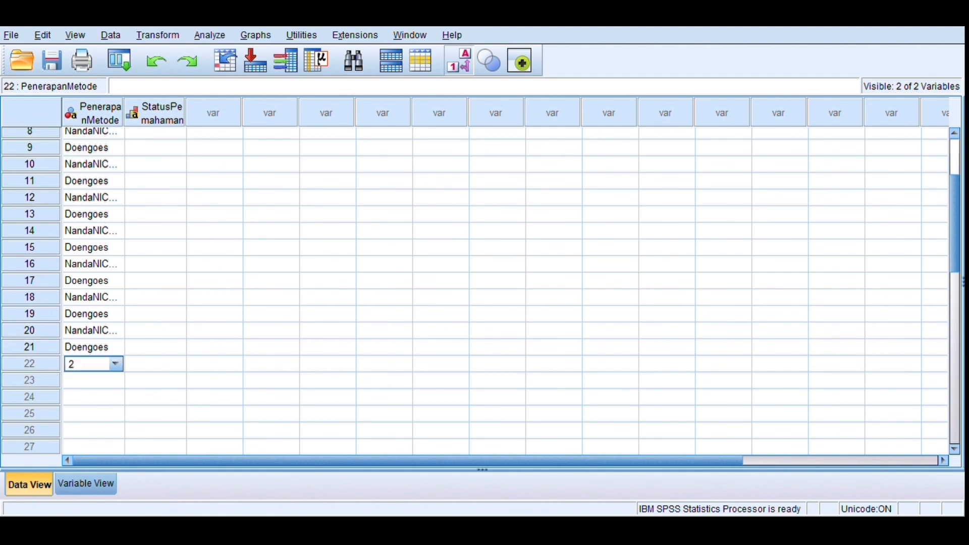
key("Return")
type("1")
key("Return")
type("2")
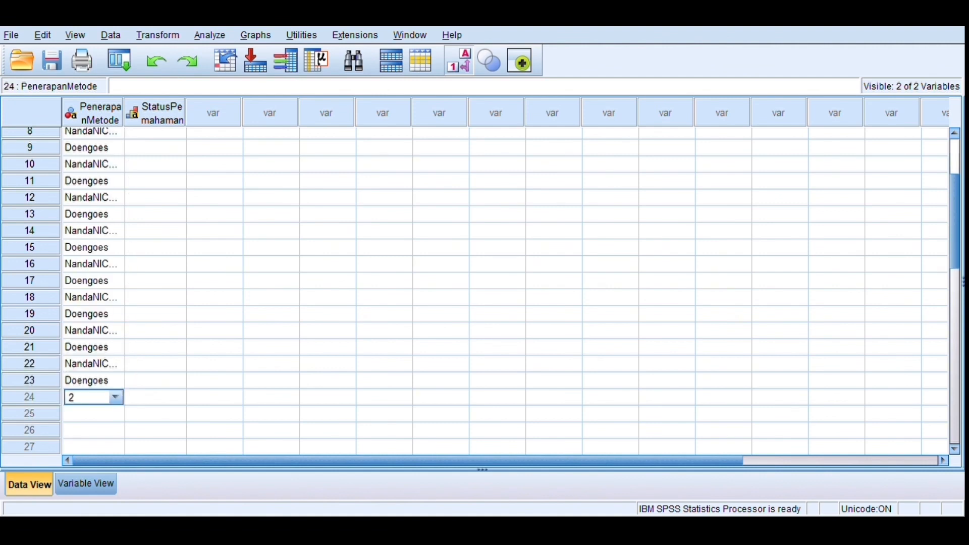
key("Return")
type("1")
key("Return")
type("2")
key("Return")
type("1")
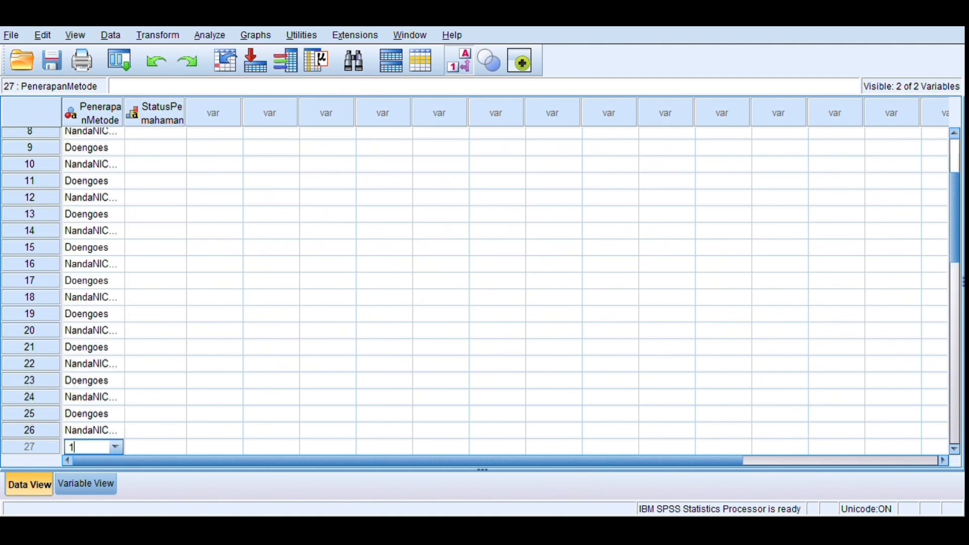
key("Return")
type("2")
key("Return")
type("1")
key("Return")
type("2")
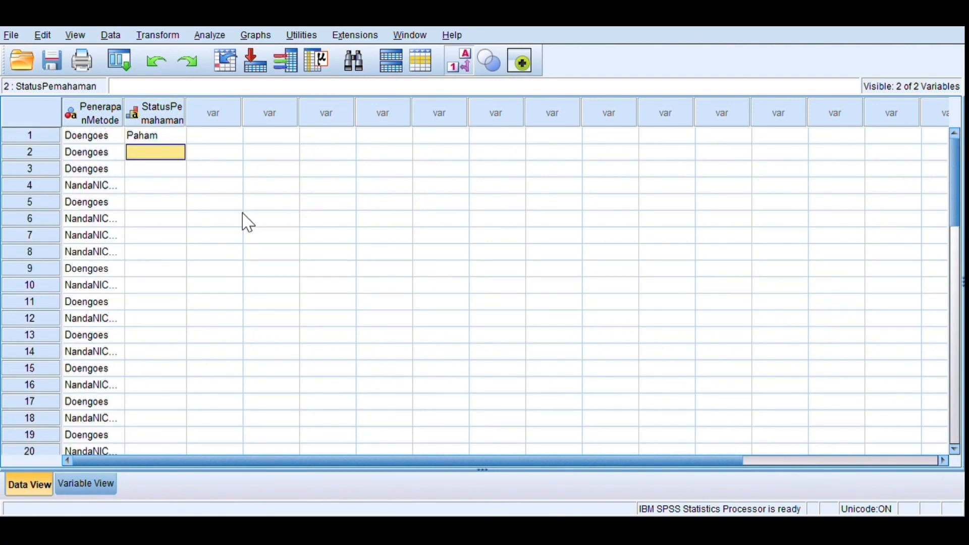
- Enter the StatusPemahaman codes 2, 2, 1, 1, 2, 2, 1 for cases 2 to 8
type("2")
key("Return")
type("2")
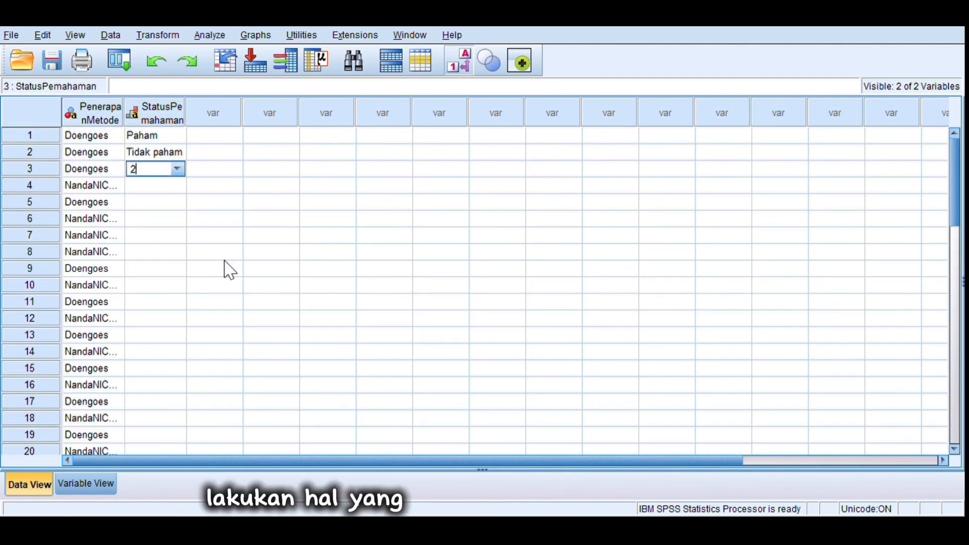
key("Return")
type("1")
key("Return")
type("1")
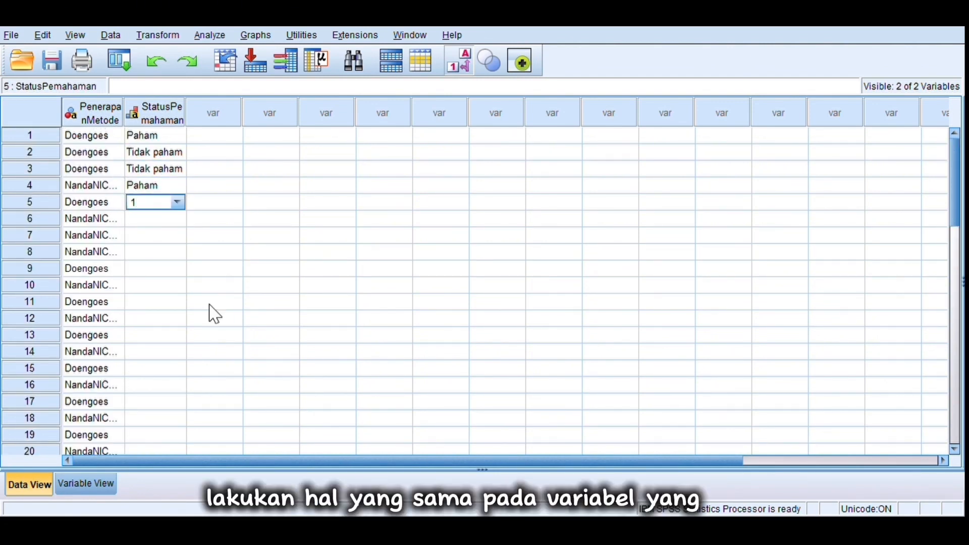
key("Return")
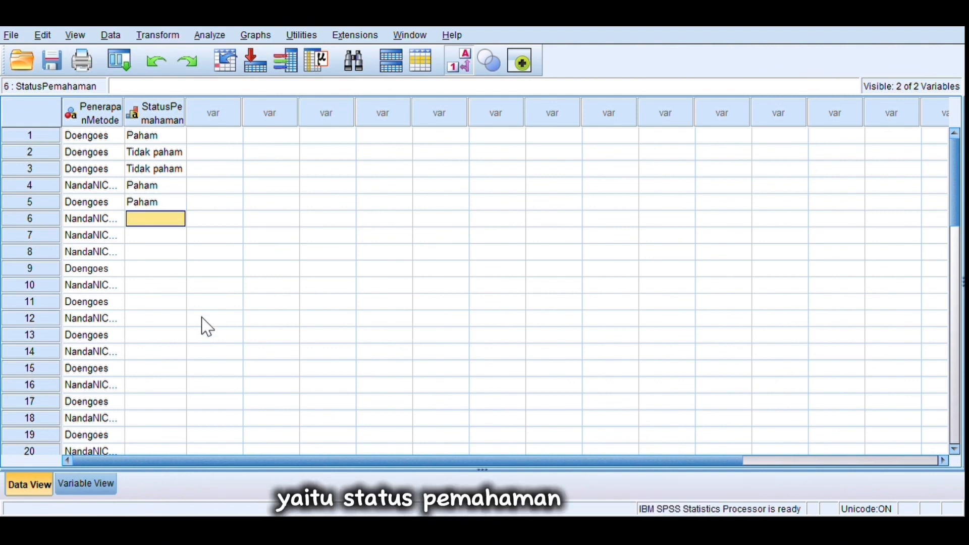
type("2")
key("Return")
type("2")
key("Return")
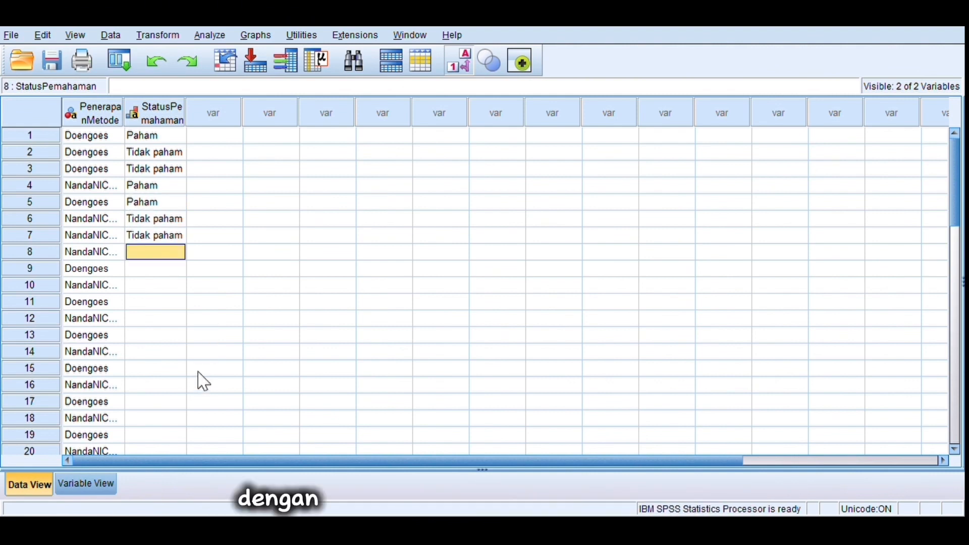
type("1")
key("Return")
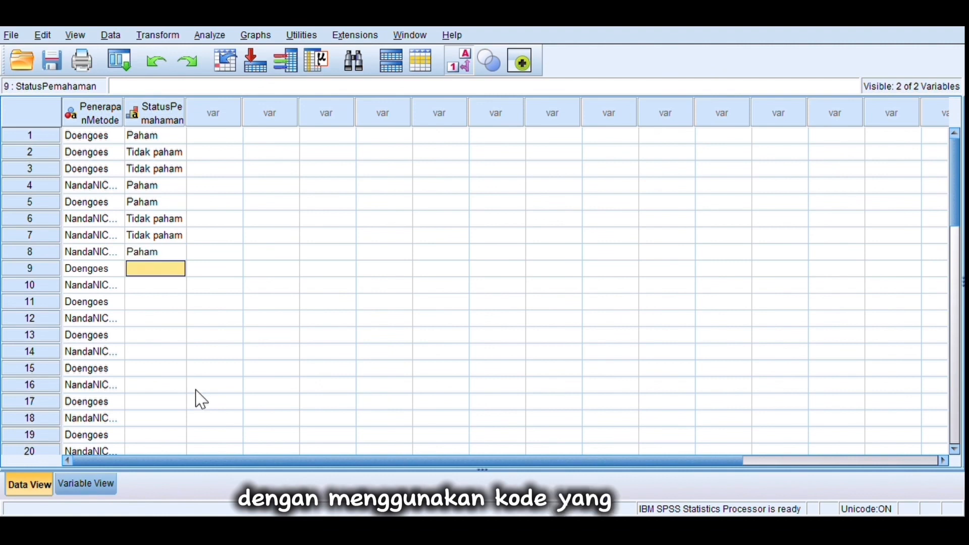
- Fill StatusPemahaman for cases 9 to 20 with the repeating code pattern 1, 2, 2, 1
type("1")
key("Return")
type("2")
key("Return")
type("2")
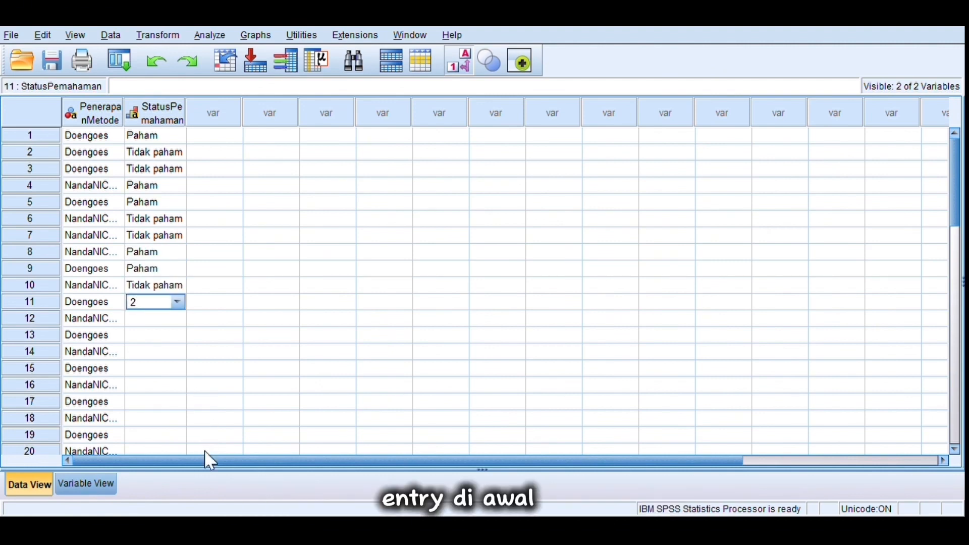
key("Return")
type("1")
key("Return")
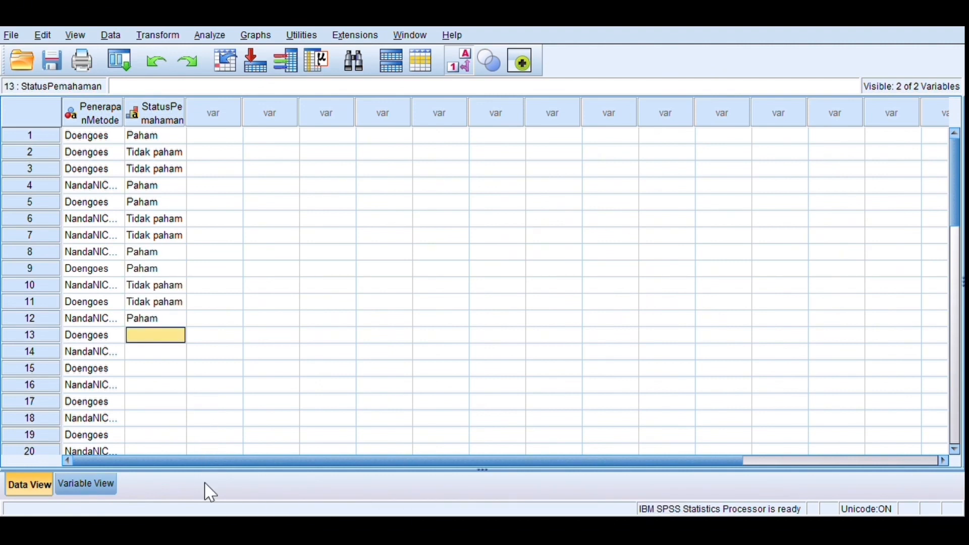
type("1")
key("Return")
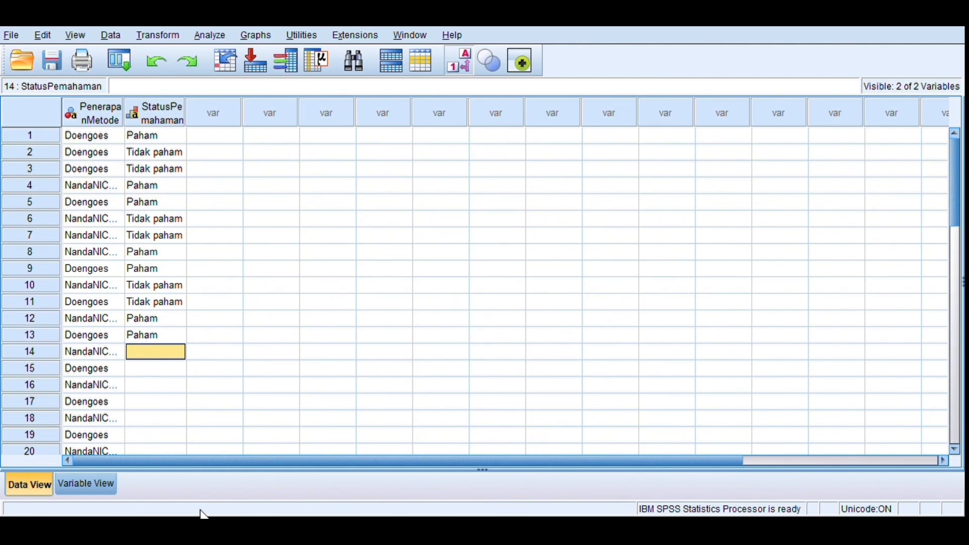
type("2")
key("Return")
type("2")
key("Return")
type("1")
key("Return")
type("1")
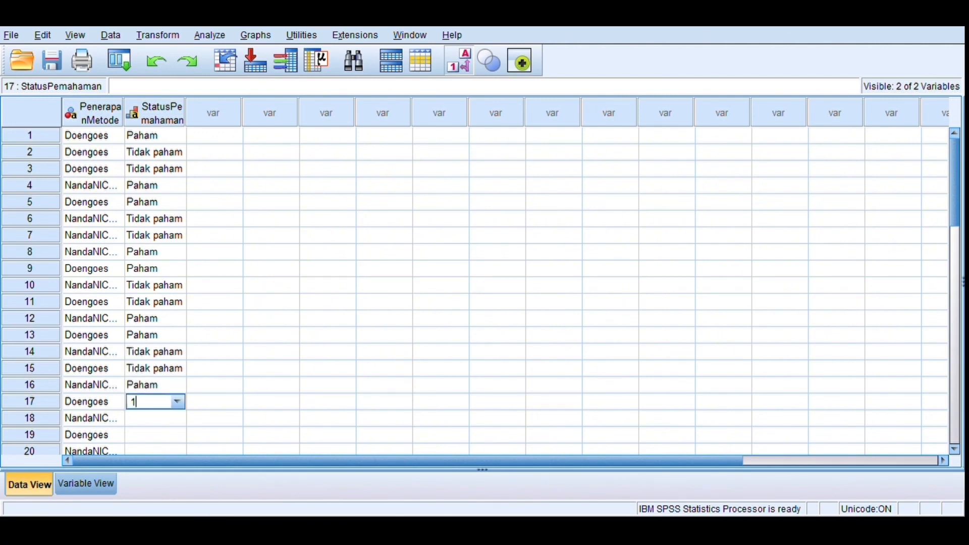
key("Return")
type("2")
key("Return")
type("2")
key("Return")
type("1")
key("Return")
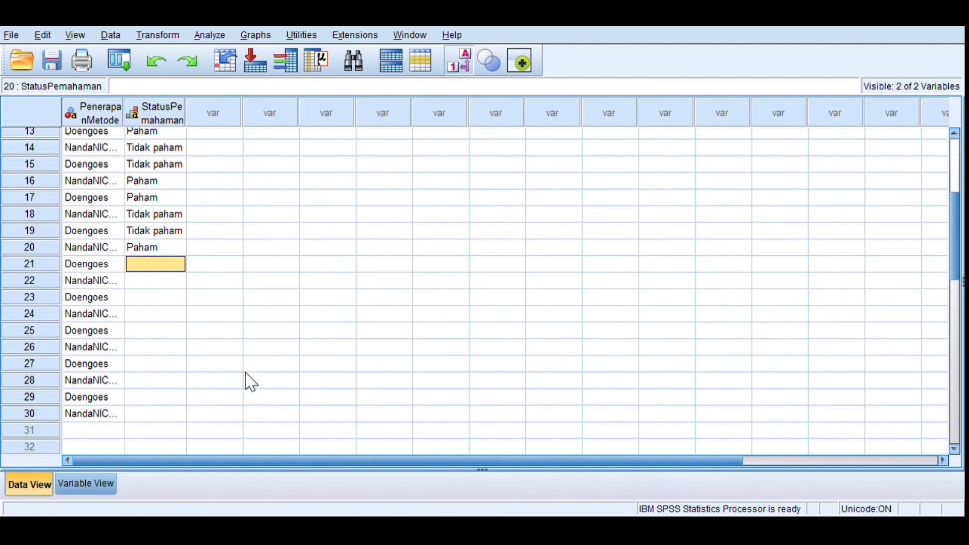
- Enter the StatusPemahaman codes 1, 2, 2, 1, 1, 2, 2, 1, 1, 2 for cases 21 to 30
type("1")
key("Return")
type("2")
key("Return")
type("2")
key("Return")
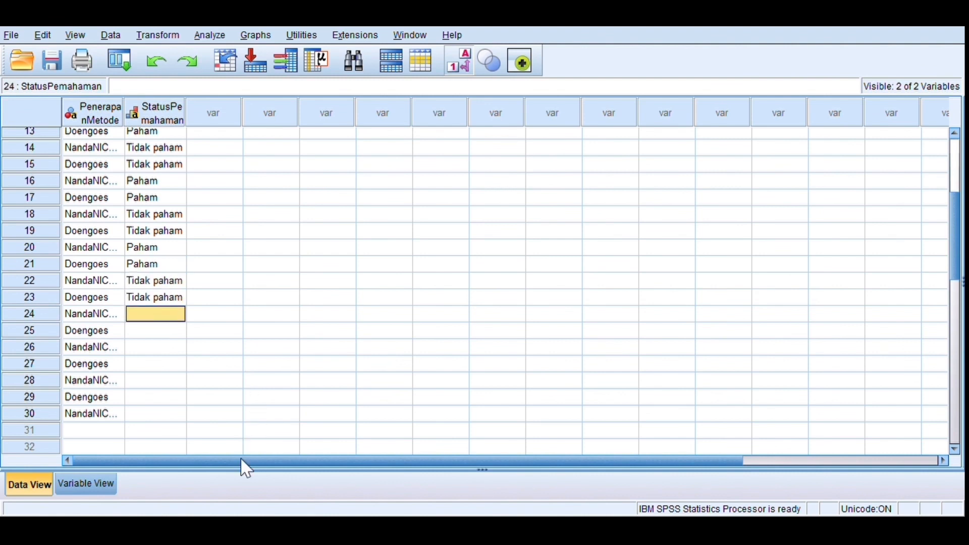
type("1")
key("Return")
type("1")
key("Return")
type("2")
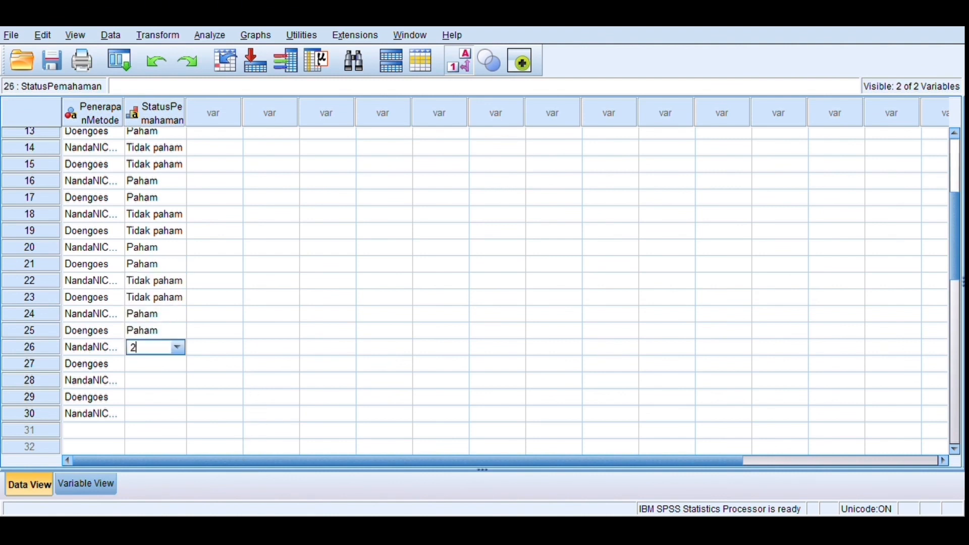
key("Return")
type("2")
key("Return")
type("1")
key("Return")
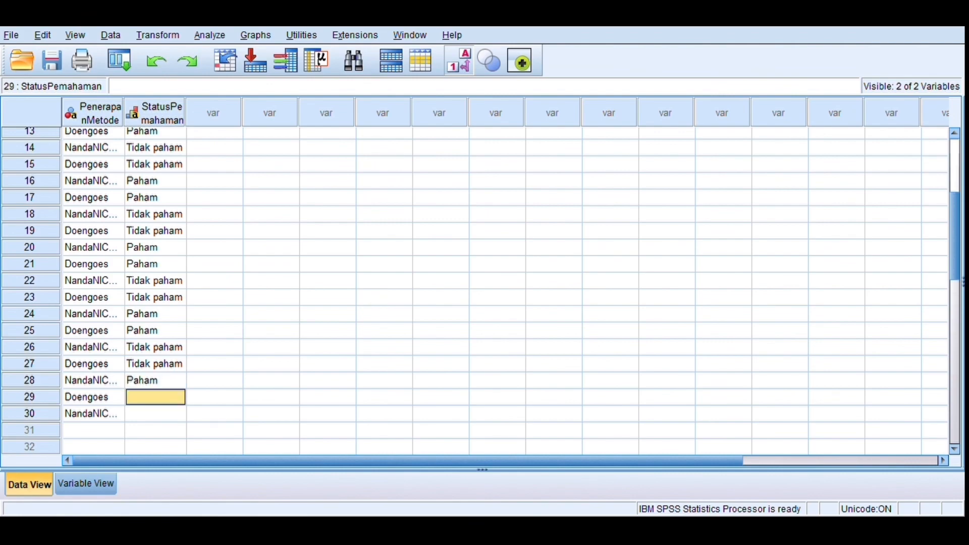
type("1")
key("Return")
type("2")
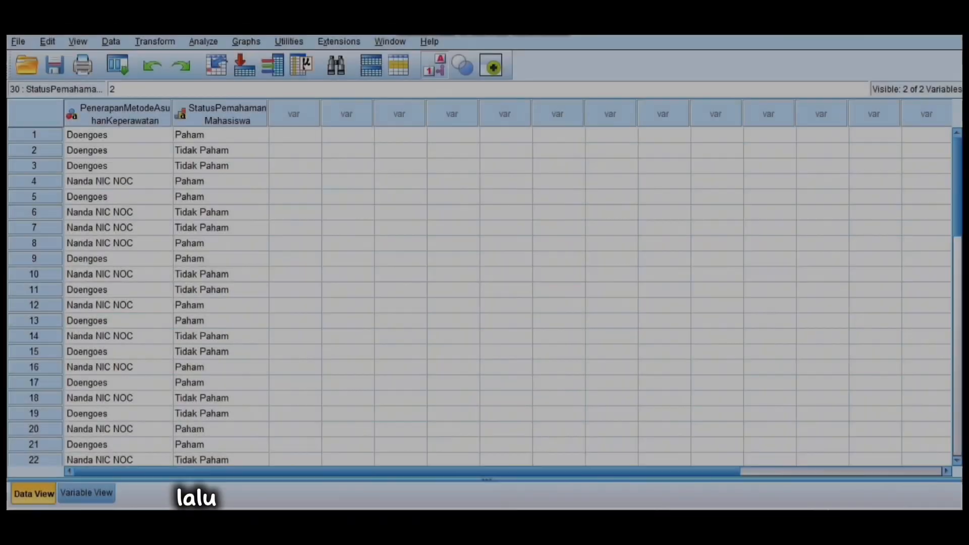
- Turn off the display of value labels so the data sheet shows the numeric codes
key("alt+v")
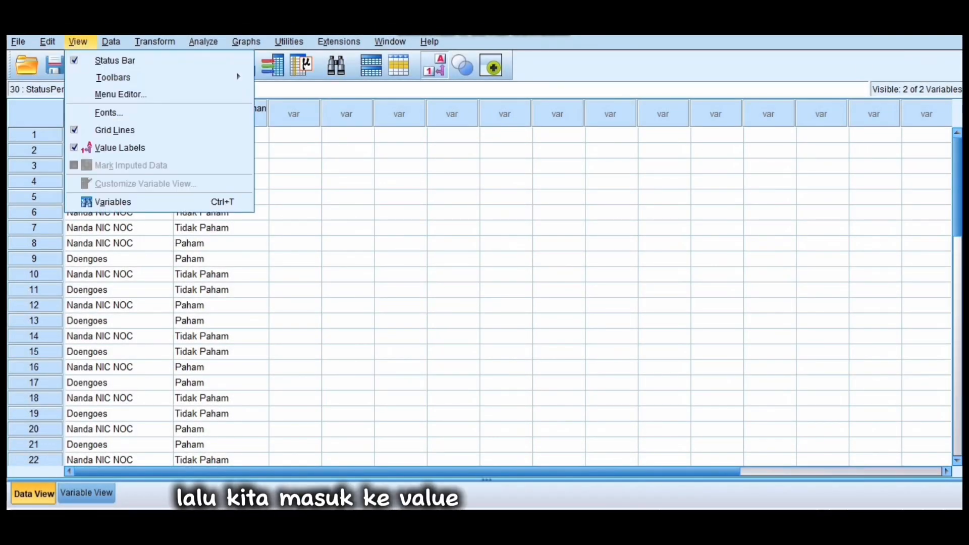
left_click(119, 147)
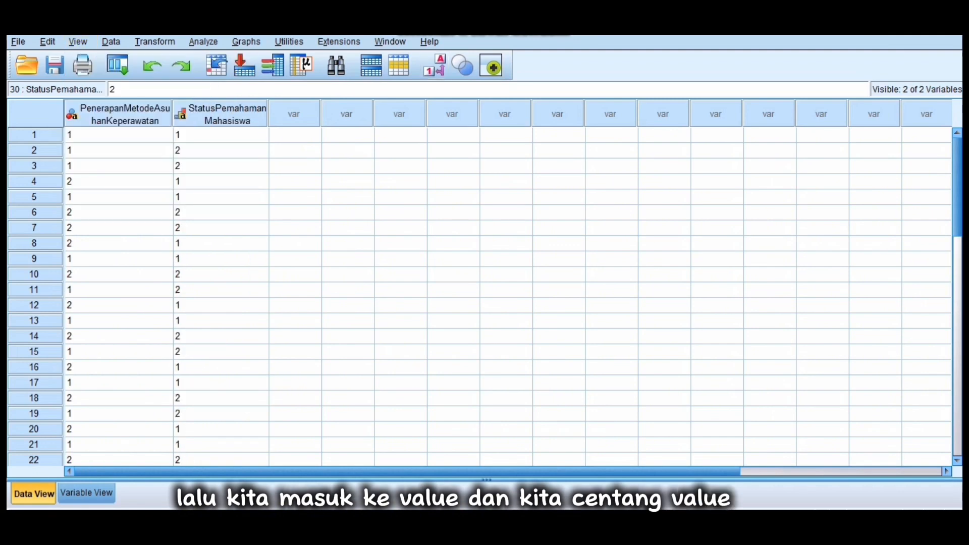
- Set up a Crosstabs analysis with Penerapan Metode Asuhan Keperawatan as the row variable and Status Pemahaman Mahasiswa as the column variable
key("alt+a")
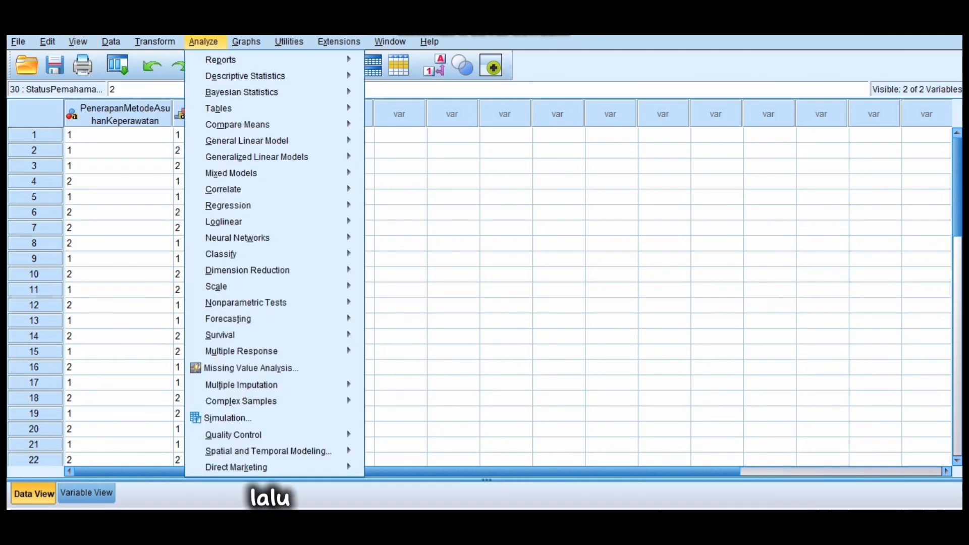
mouse_move(245, 76)
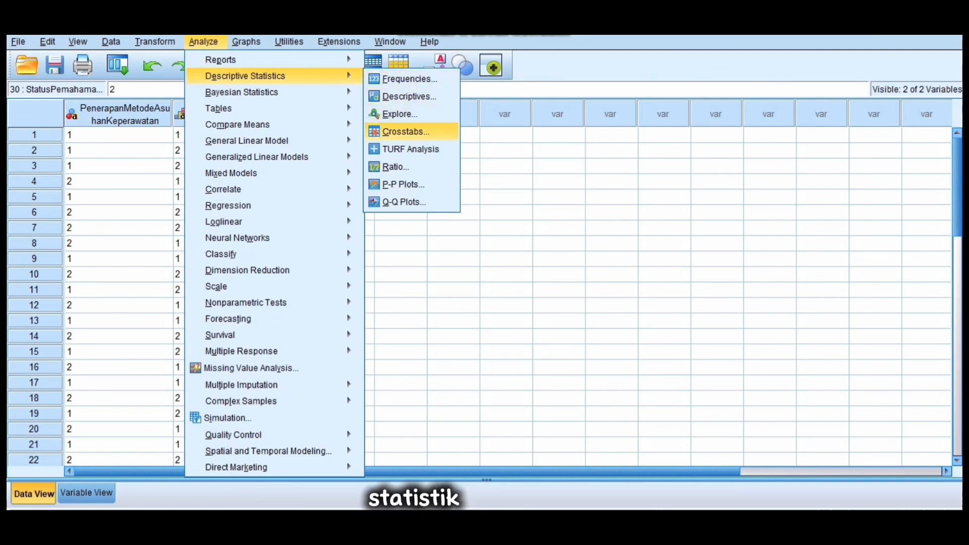
key("Return")
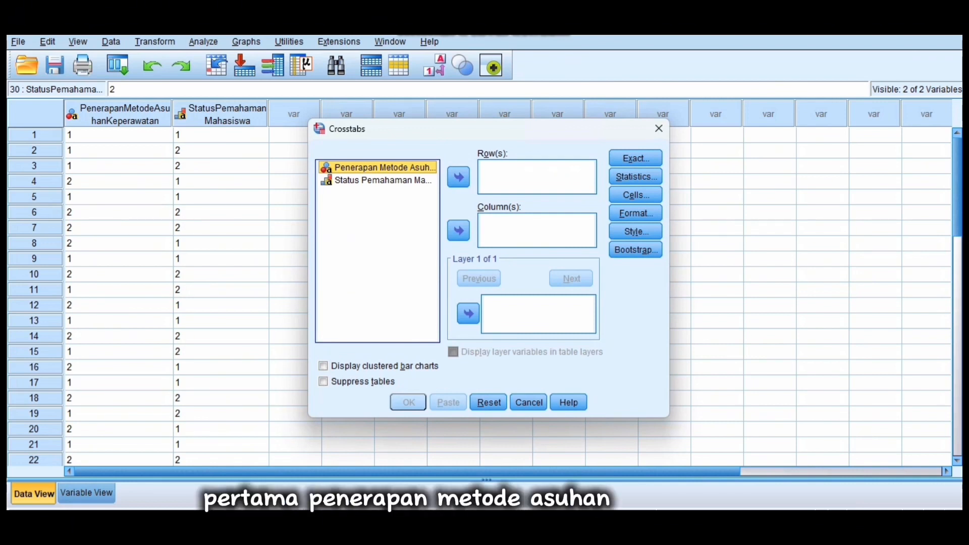
left_click(458, 178)
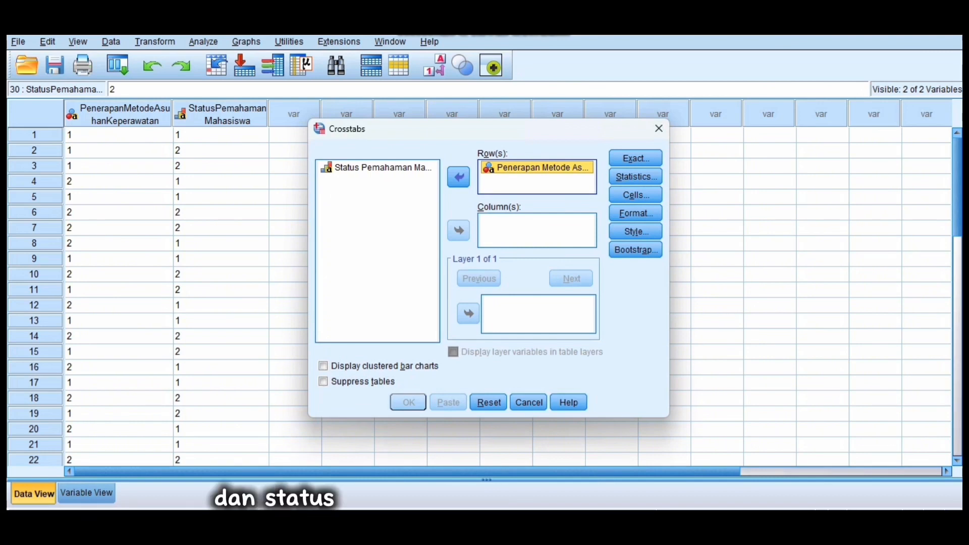
left_click(376, 167)
left_click(458, 230)
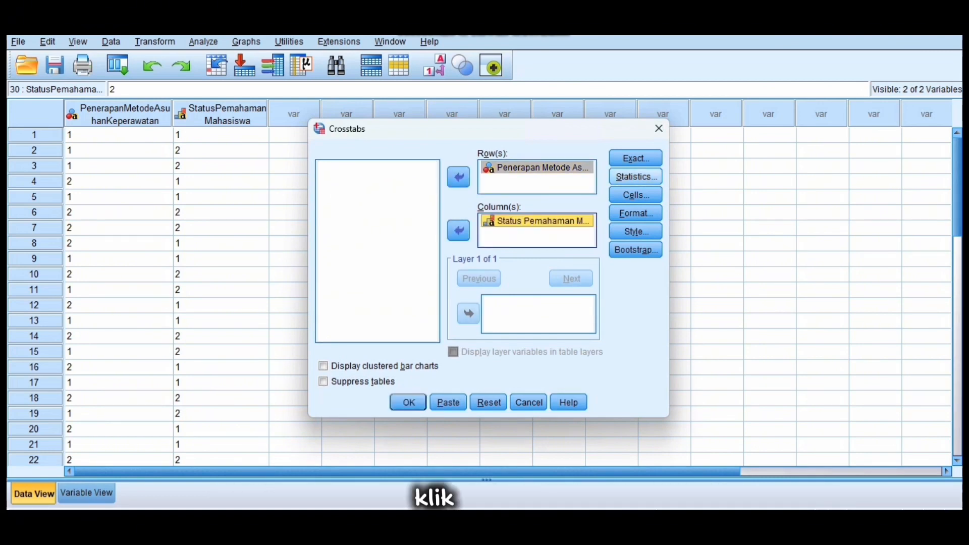
- Include the Chi-square statistic in the crosstabs analysis
left_click(636, 176)
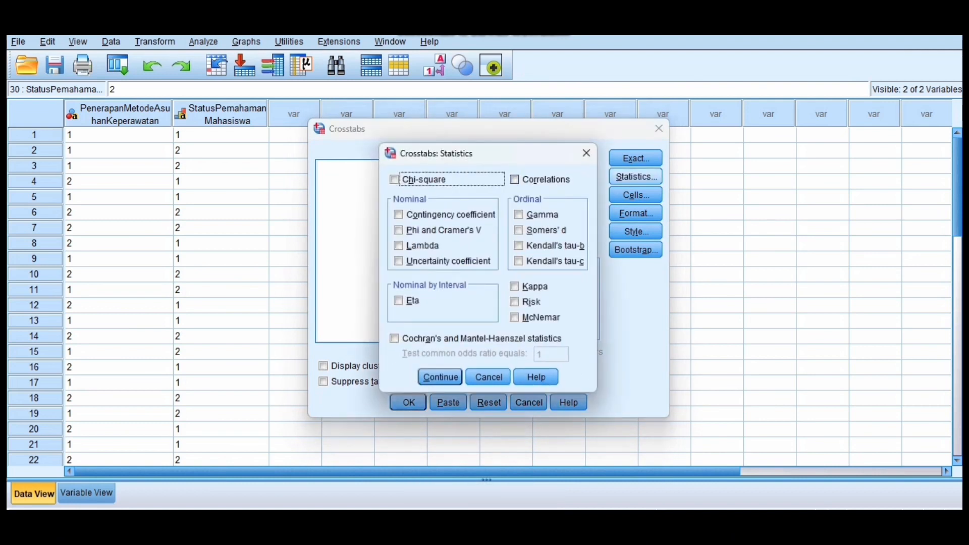
left_click(394, 180)
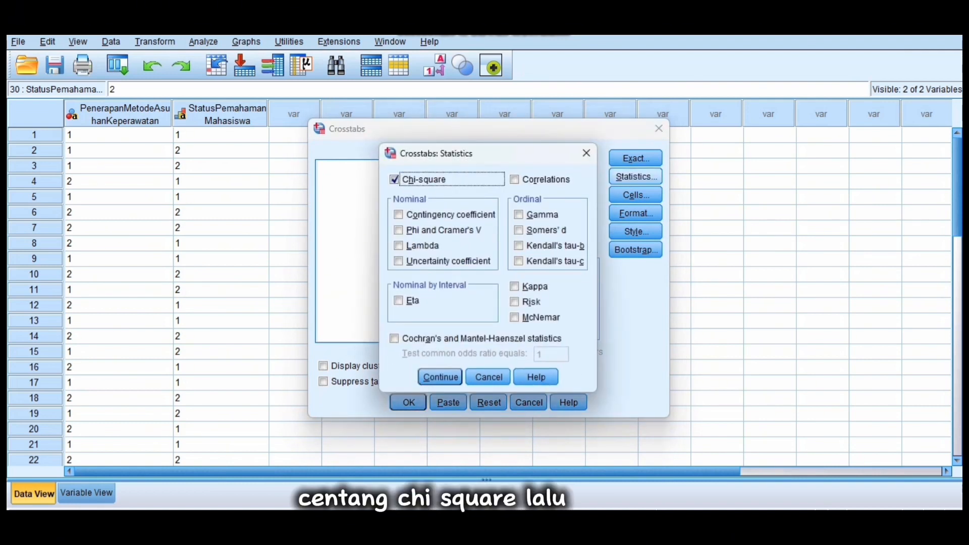
left_click(440, 376)
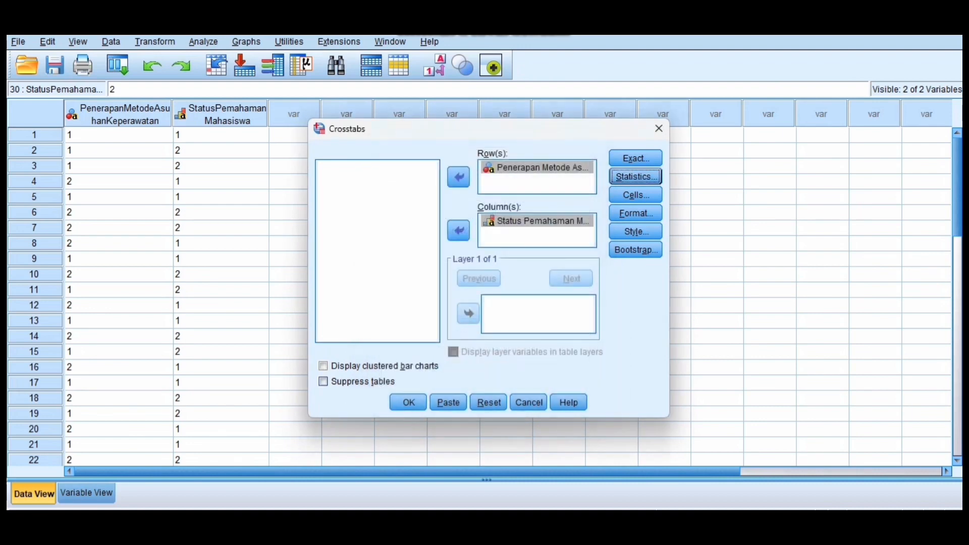
- Add expected counts and row percentages to the crosstab cells and run the analysis
left_click(636, 195)
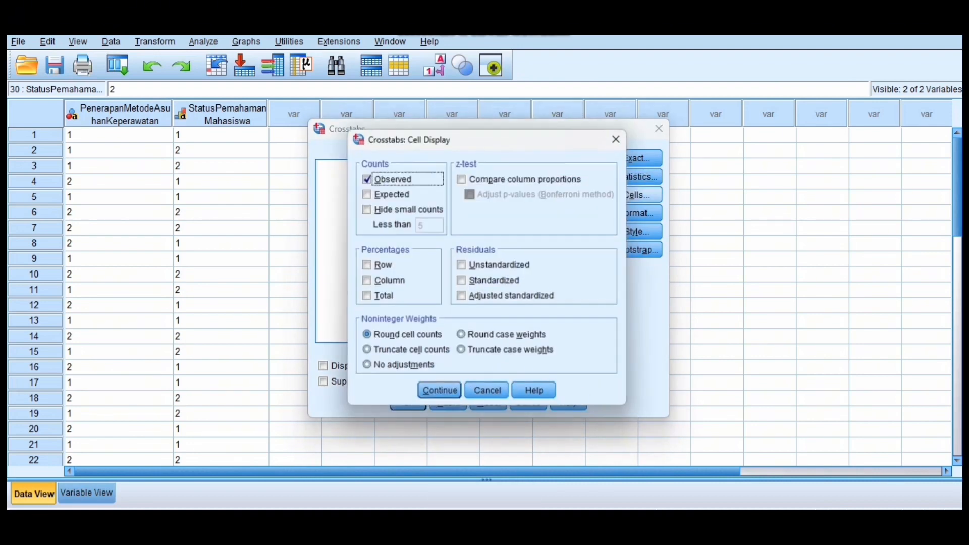
left_click(365, 193)
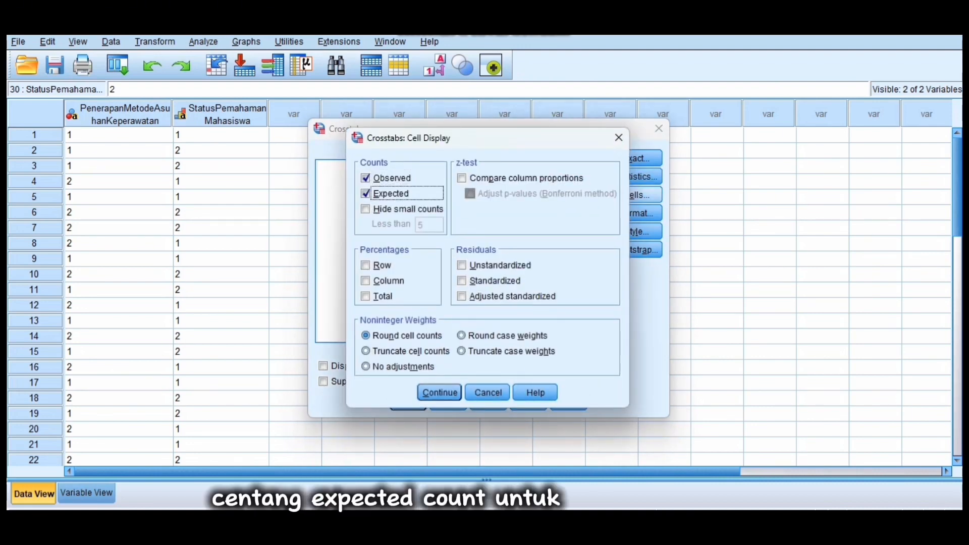
left_click(365, 265)
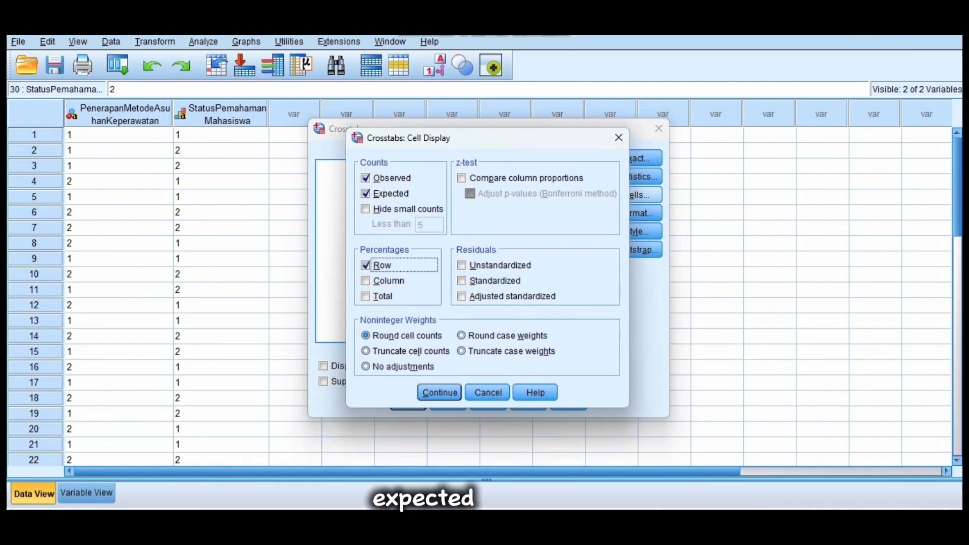
left_click(439, 393)
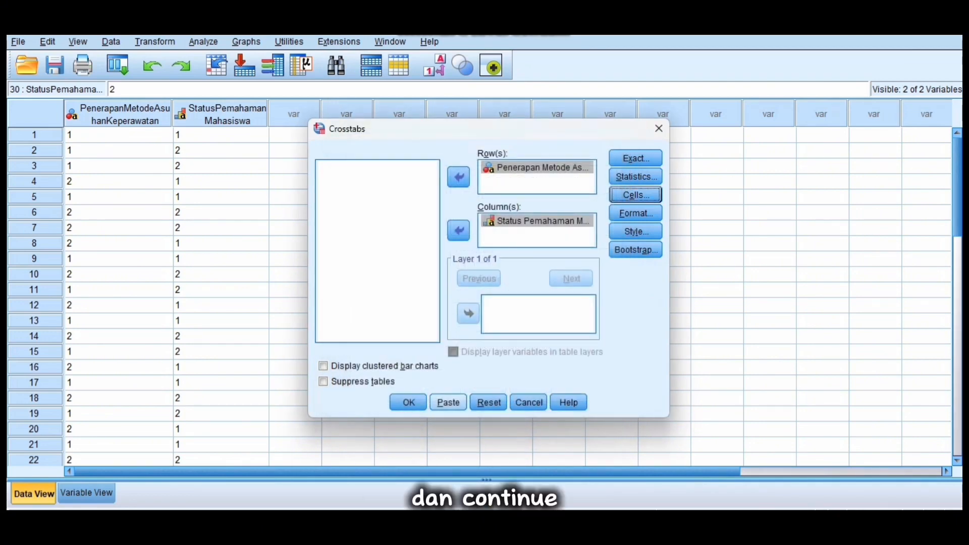
left_click(408, 401)
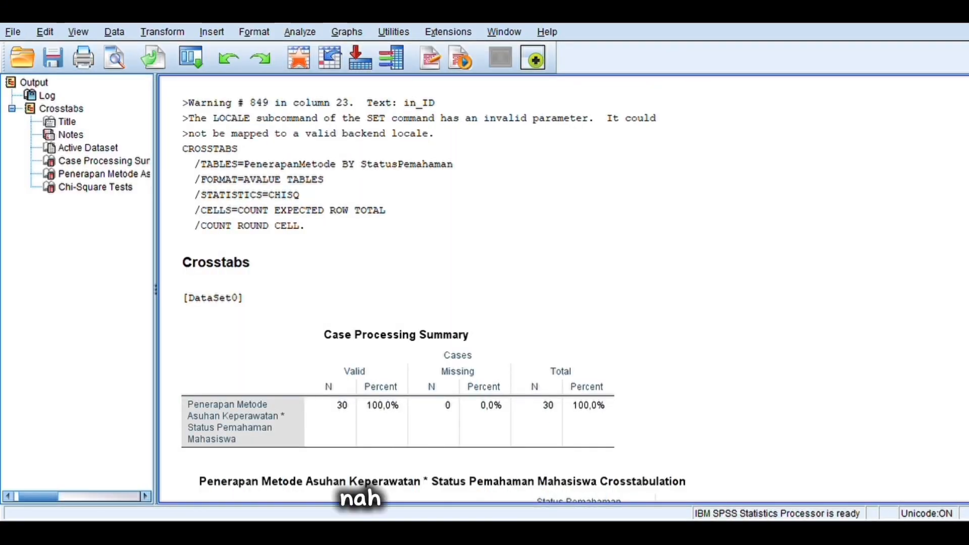
- Look through the Crosstabs output, covering the Case Processing Summary, the crosstabulation and the Chi-Square Tests table
key("Down")
key("Down")
key("Down")
key("Down")
key("Down")
key("Down")
key("Down")
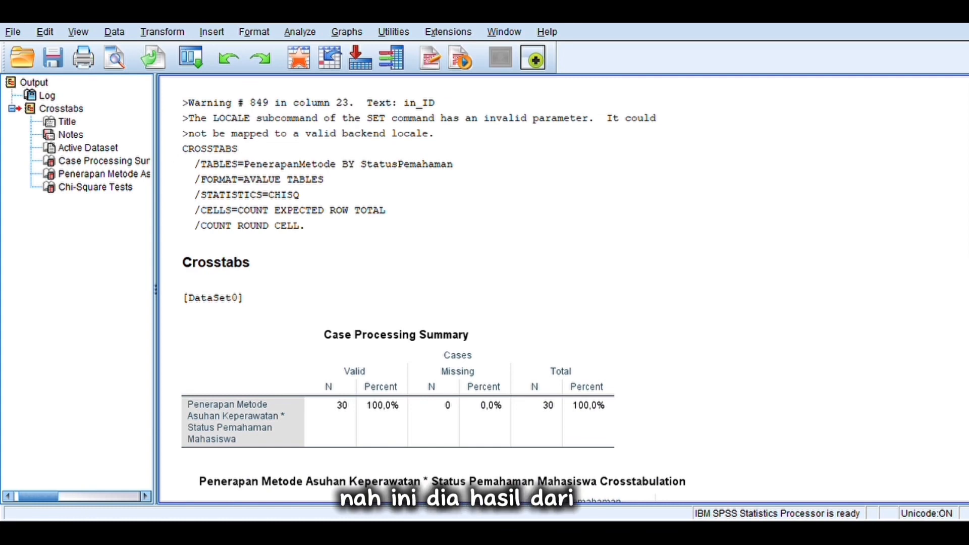
key("Down")
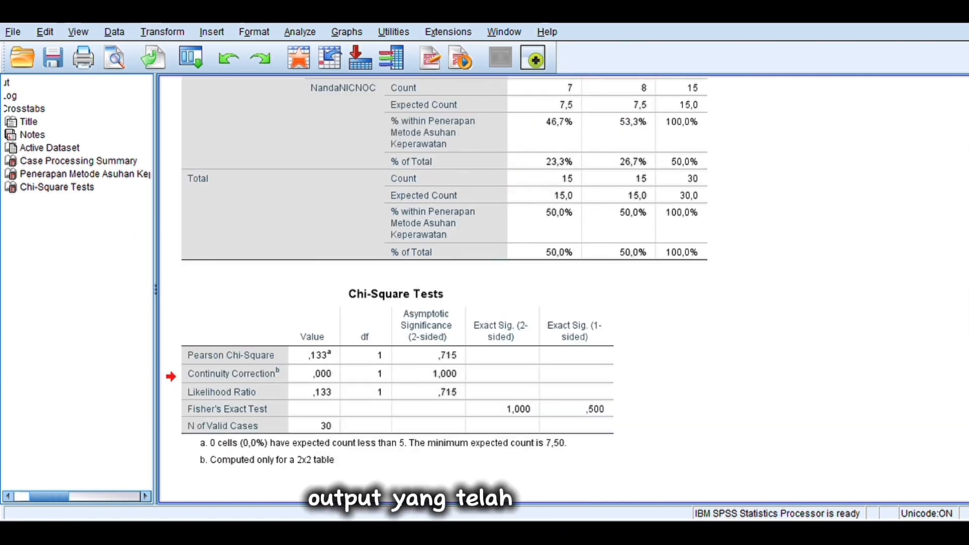
key("Up")
key("Up")
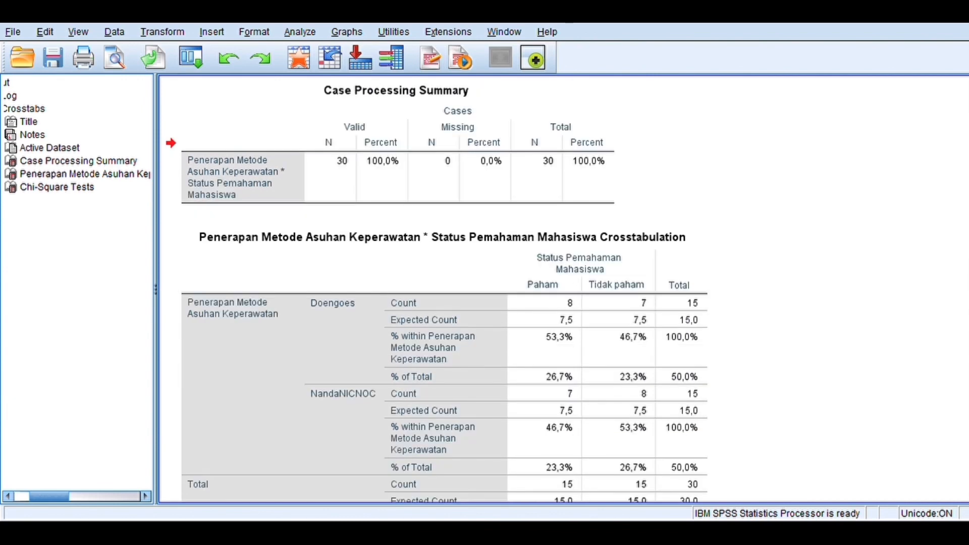
key("Down")
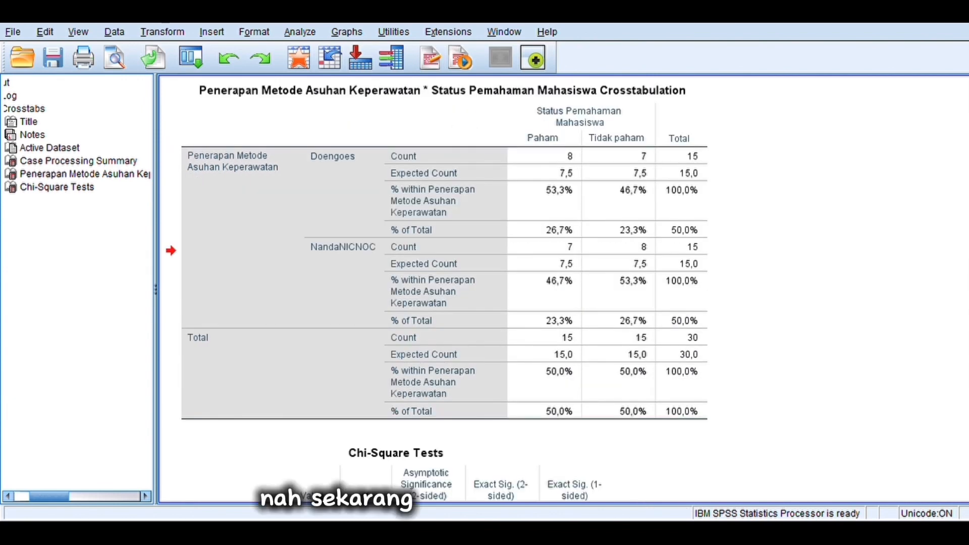
- Examine the crosstabulation's counts and expected counts and the significance values in the Chi-Square Tests table
left_click(890, 162)
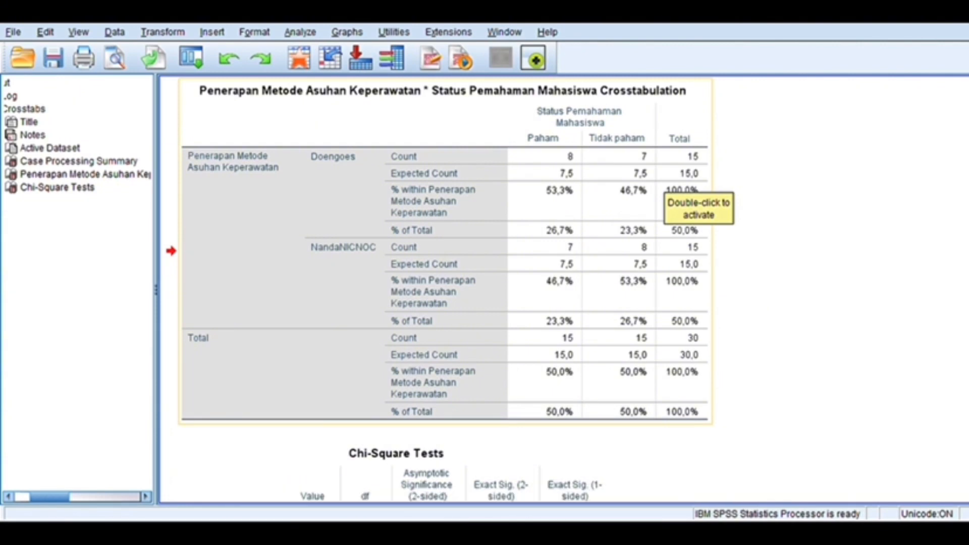
scroll(434, 288, "down", 5)
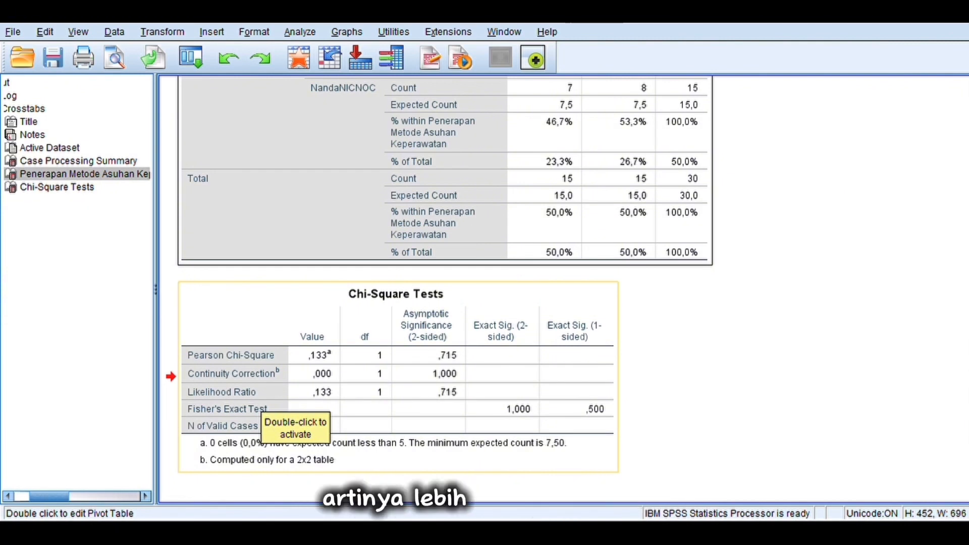
key("Escape")
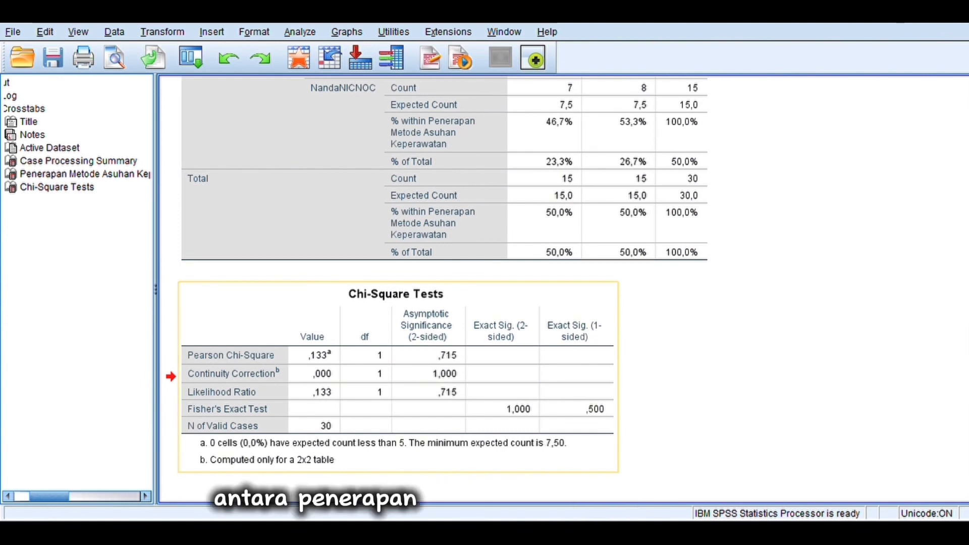
left_click(398, 377)
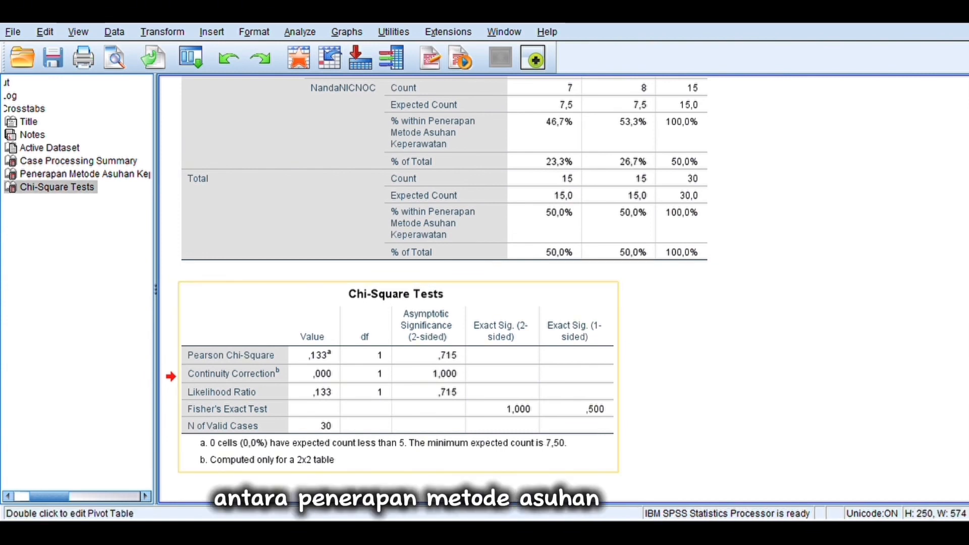
key("Escape")
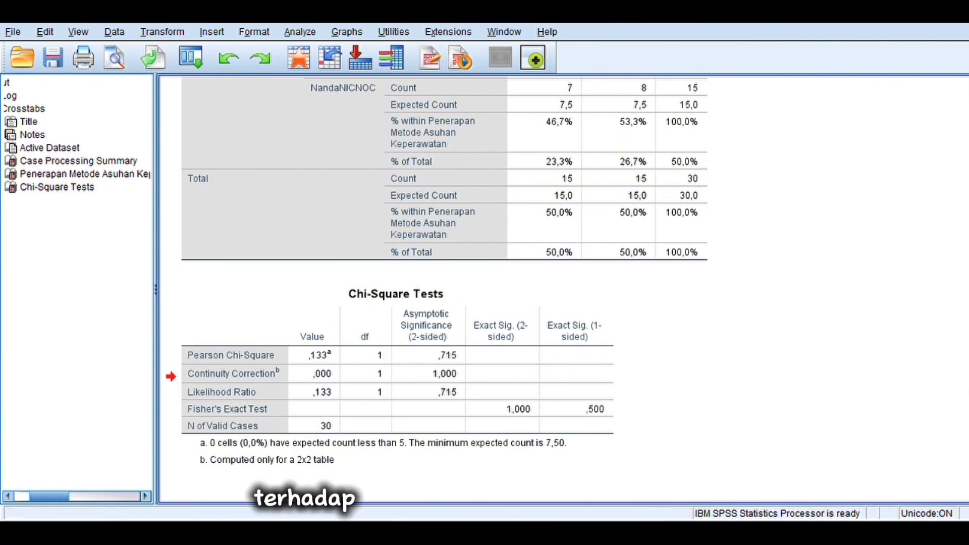